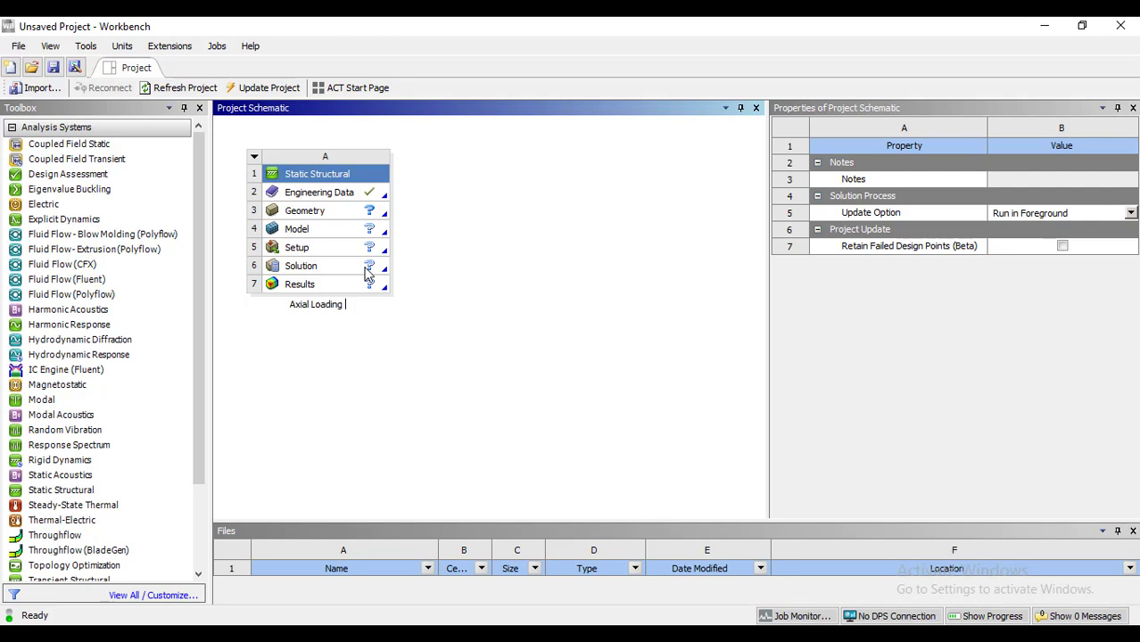
Name the Static Structural system "Axial Loading - Episode 1" and start a new DesignModeler geometry for it
type("pisode 1")
left_click(407, 357)
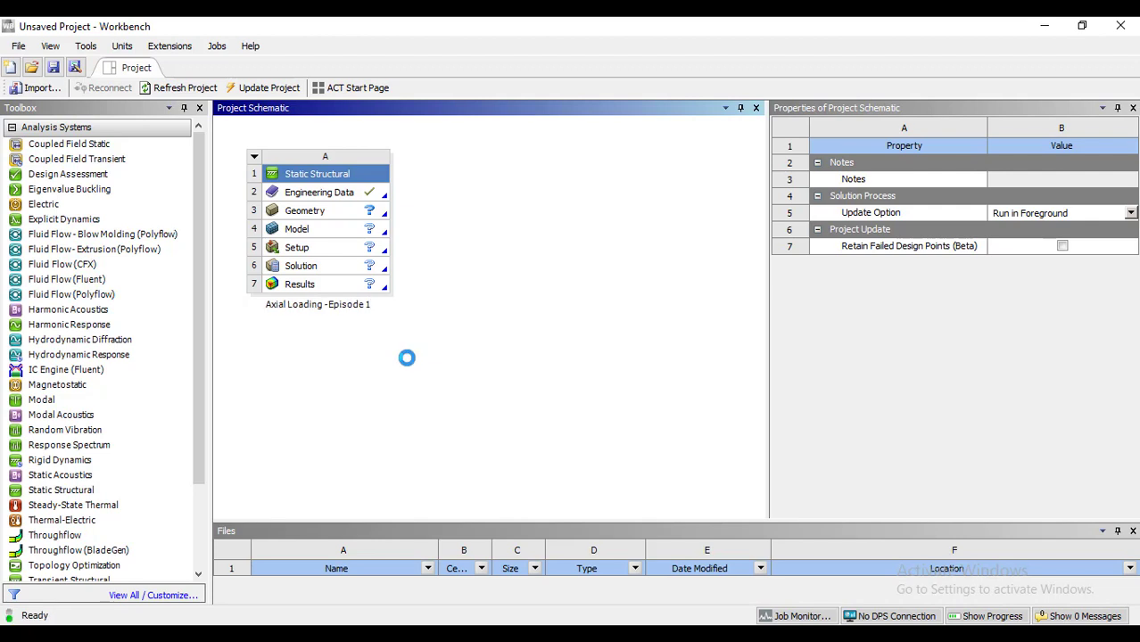
left_click(306, 211)
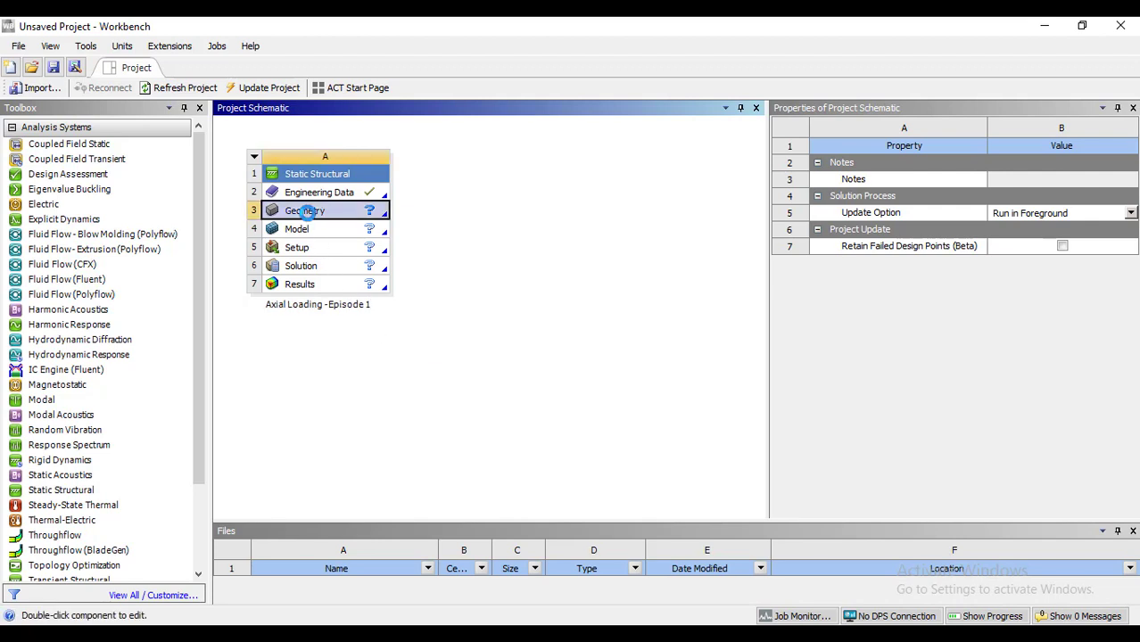
right_click(306, 211)
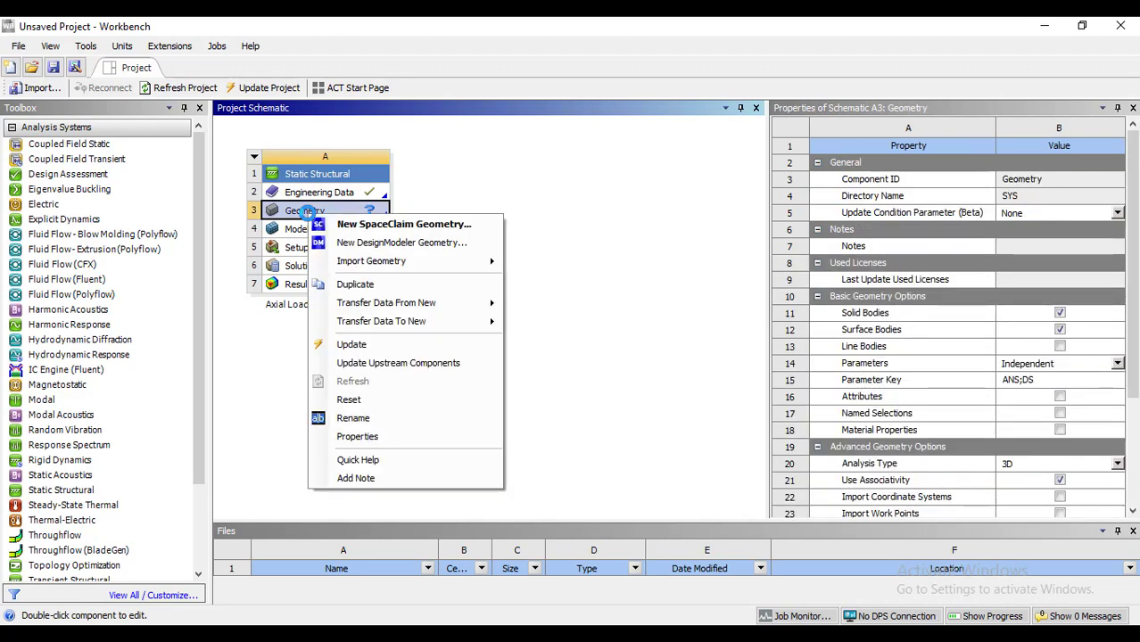
left_click(371, 243)
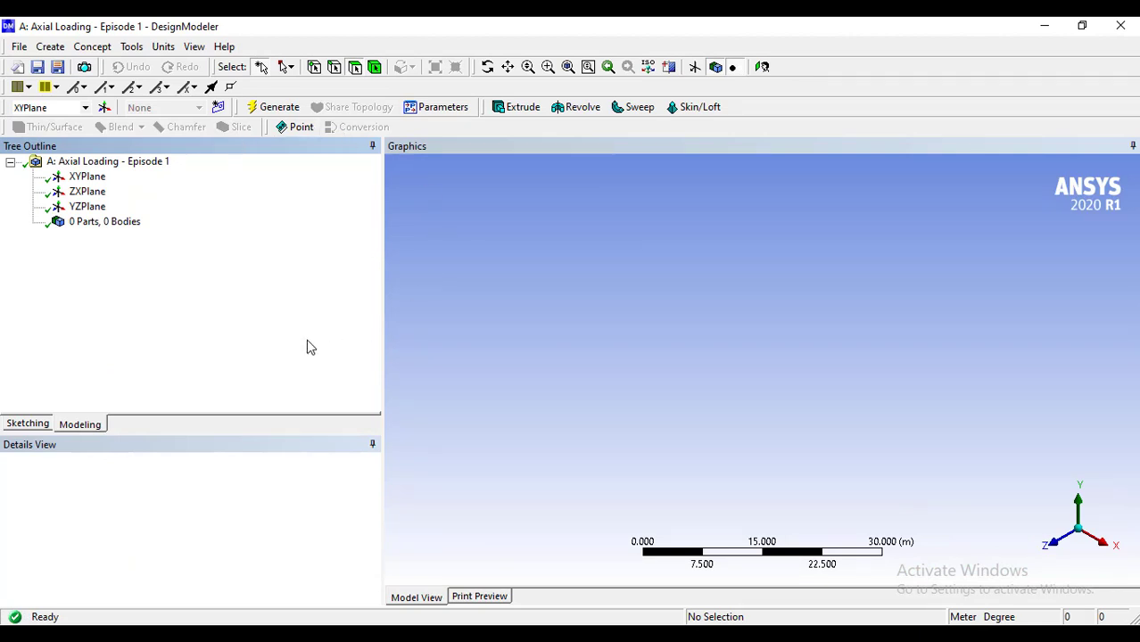
On the XY plane, sketch a horizontal line about 38 m long from the origin along the positive X axis
left_click(86, 178)
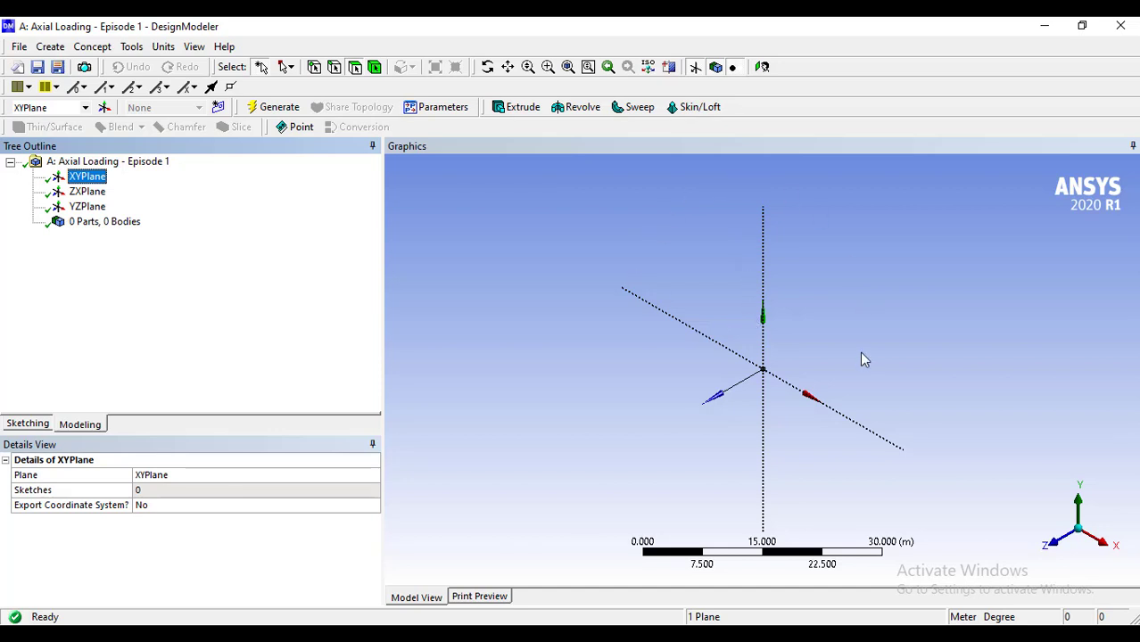
left_click(763, 72)
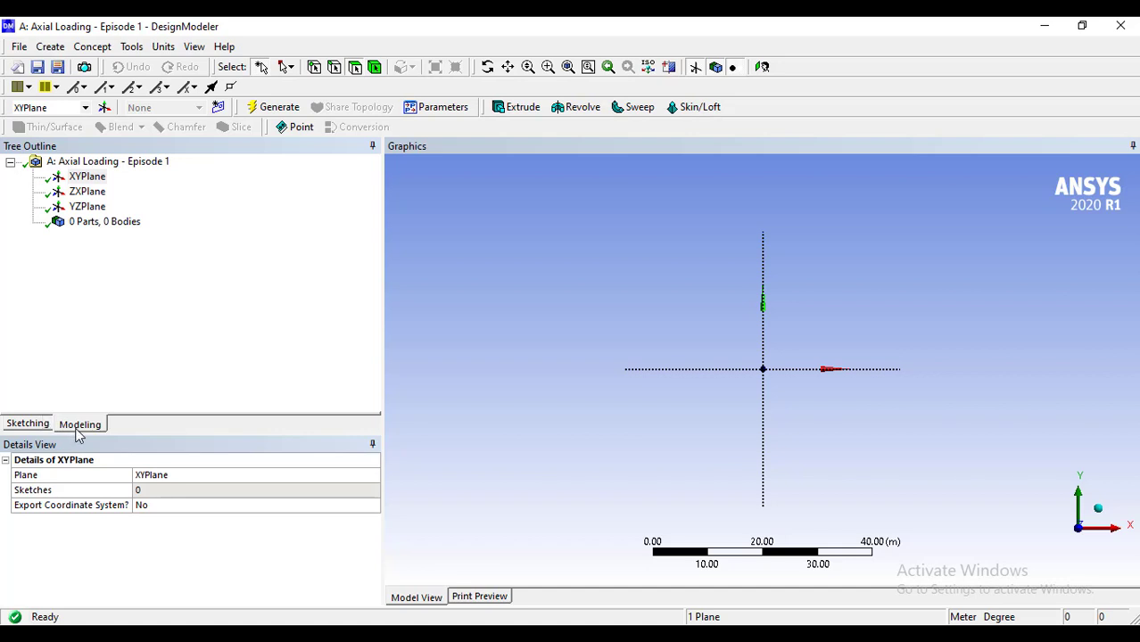
left_click(34, 430)
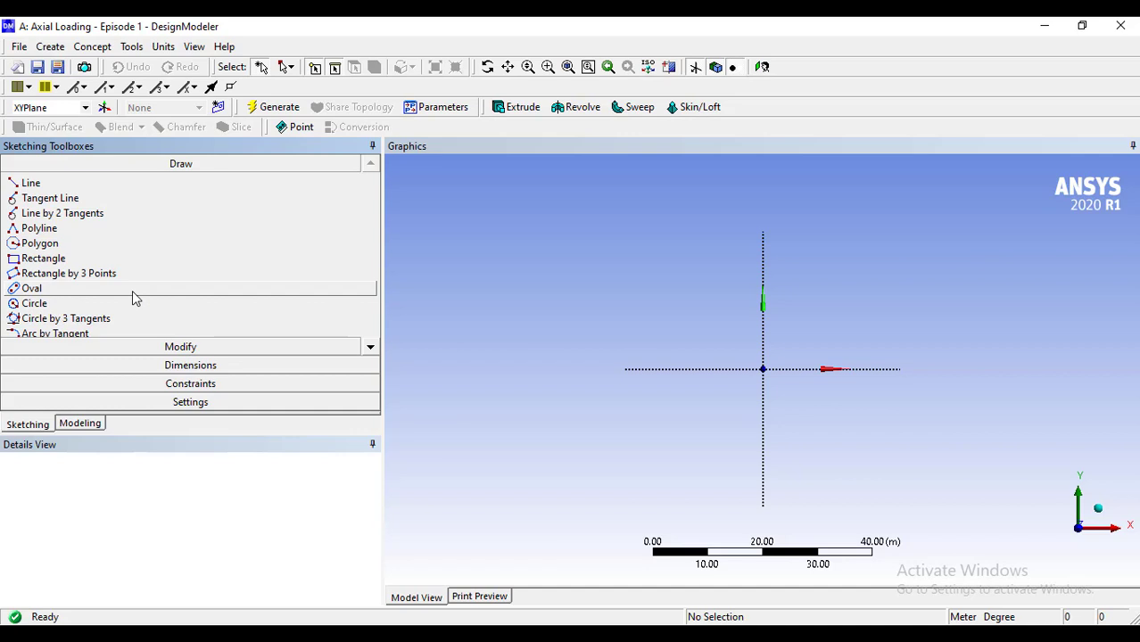
left_click(123, 184)
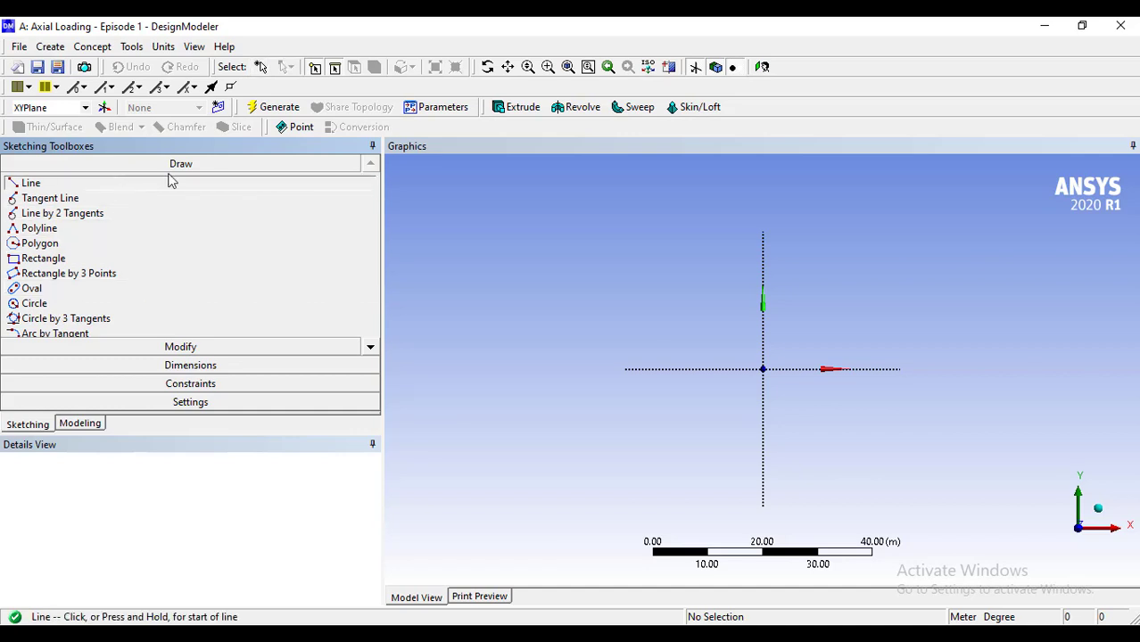
left_click(763, 367)
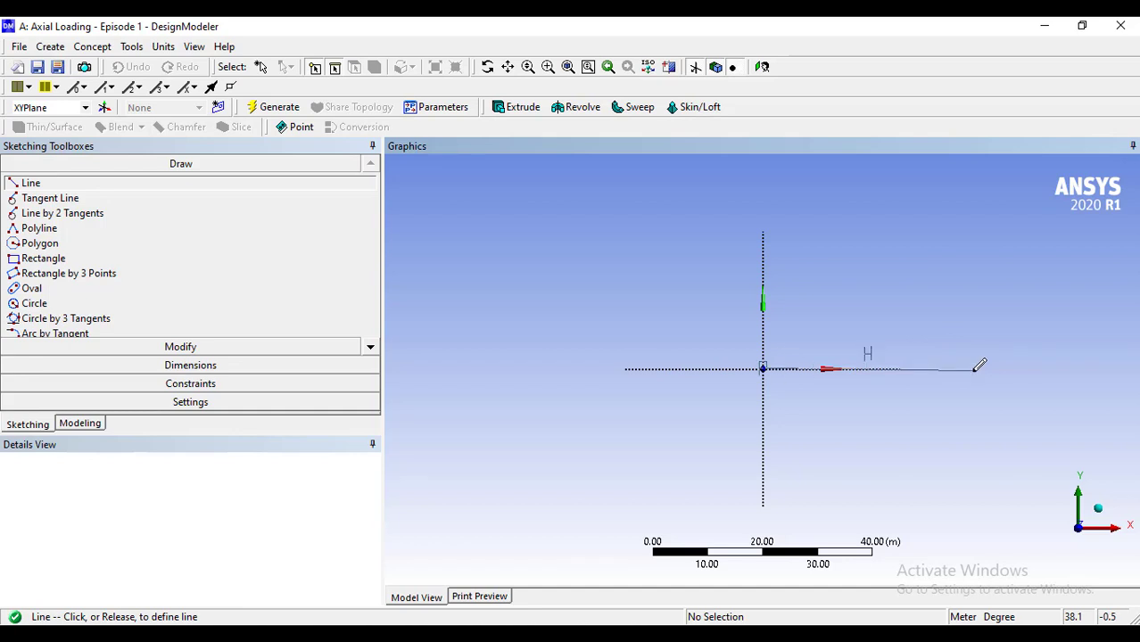
left_click(974, 367)
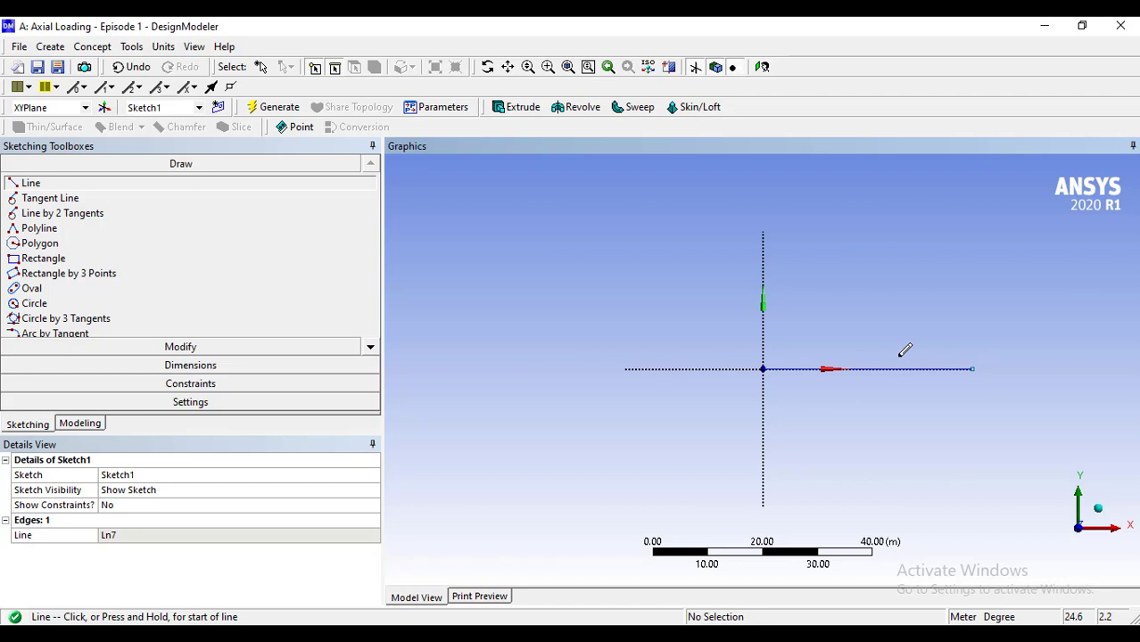
Dimension the sketched line's length horizontally and set it to 20 m
left_click(214, 365)
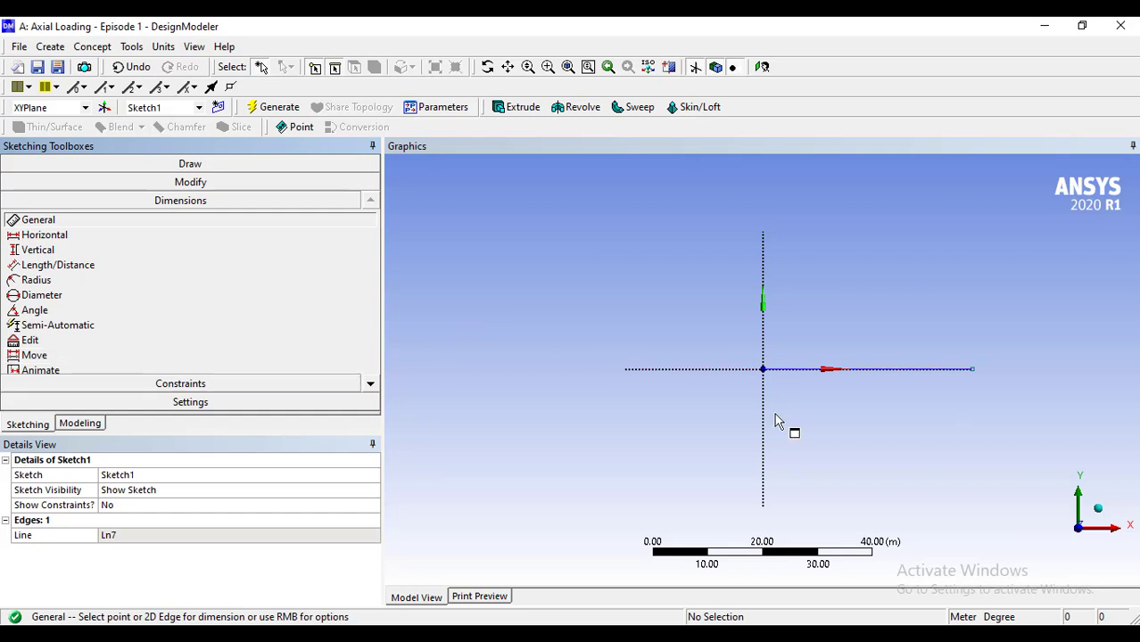
left_click(904, 377)
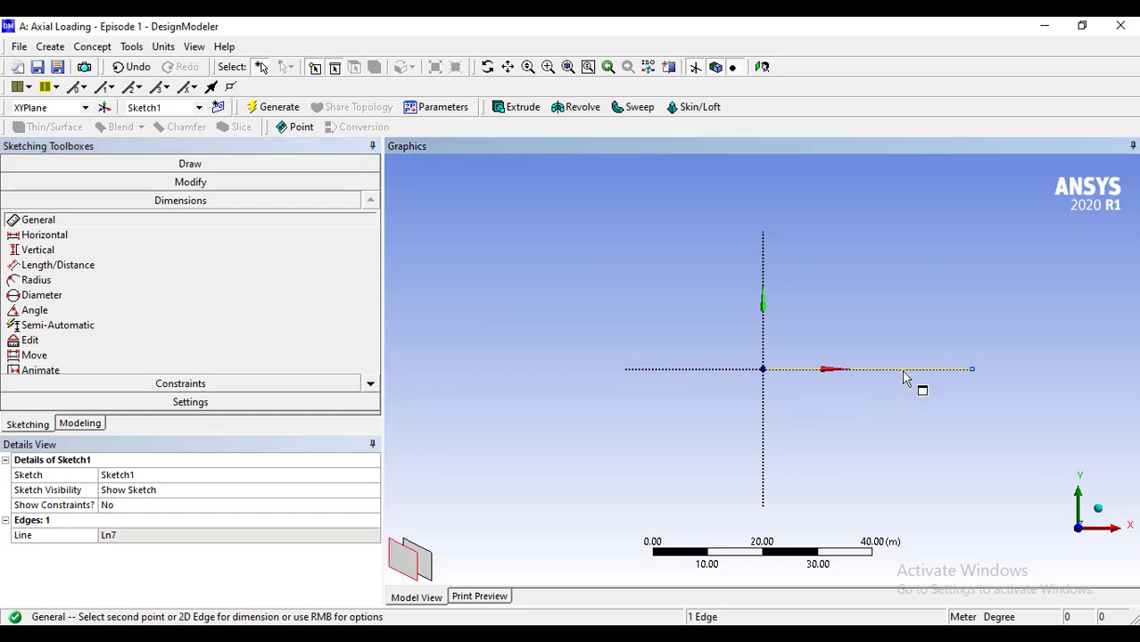
left_click(863, 339)
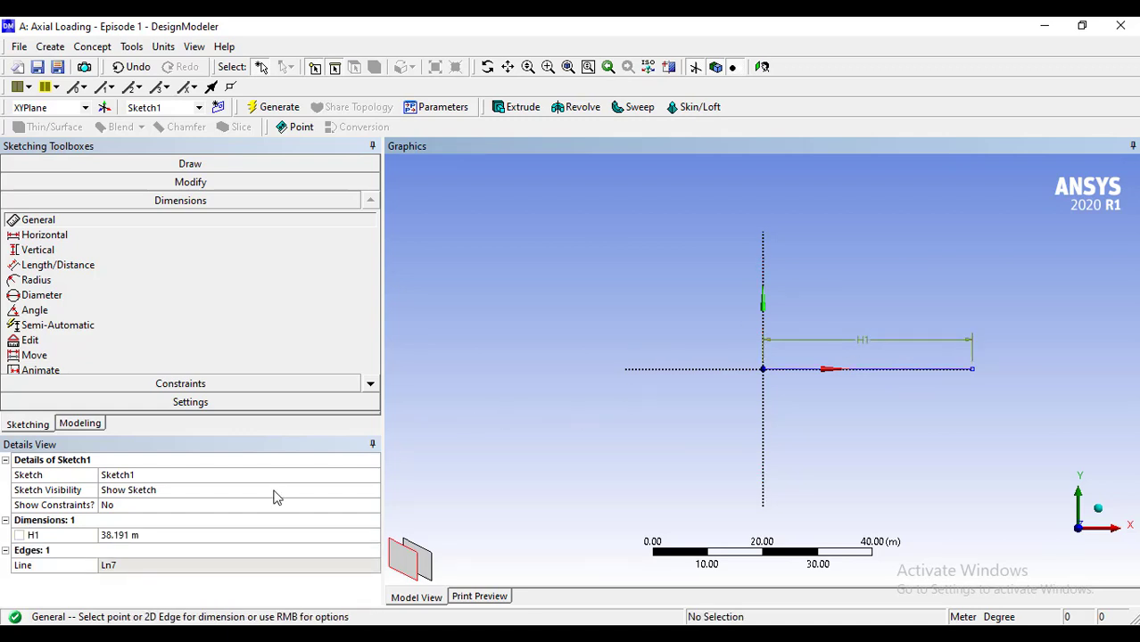
left_click(149, 535)
type("2")
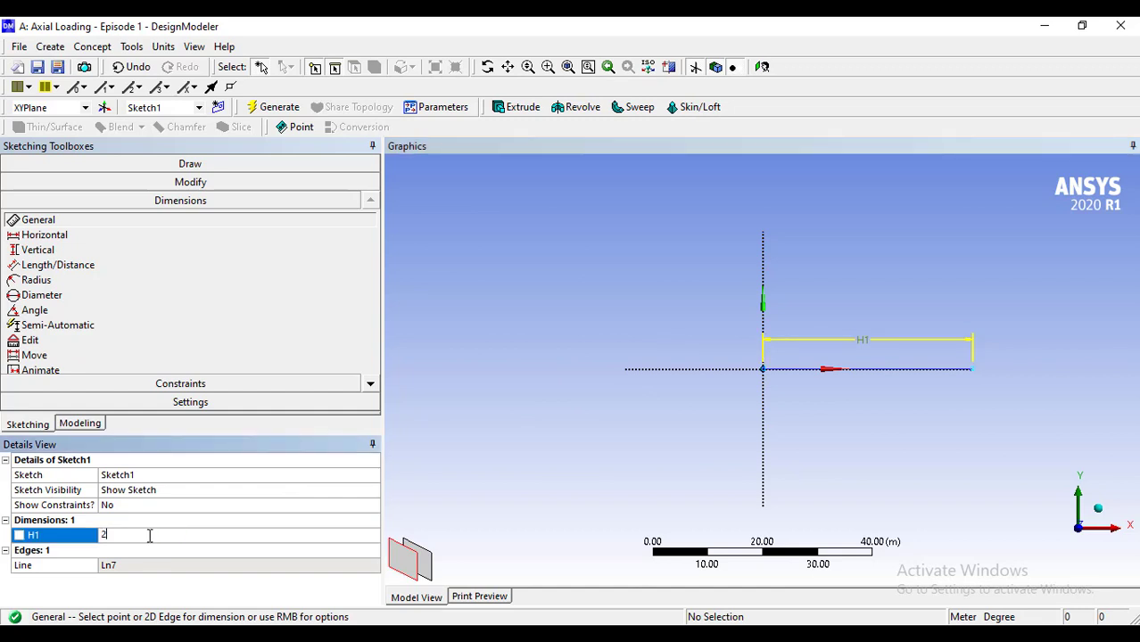
type("0")
key("Return")
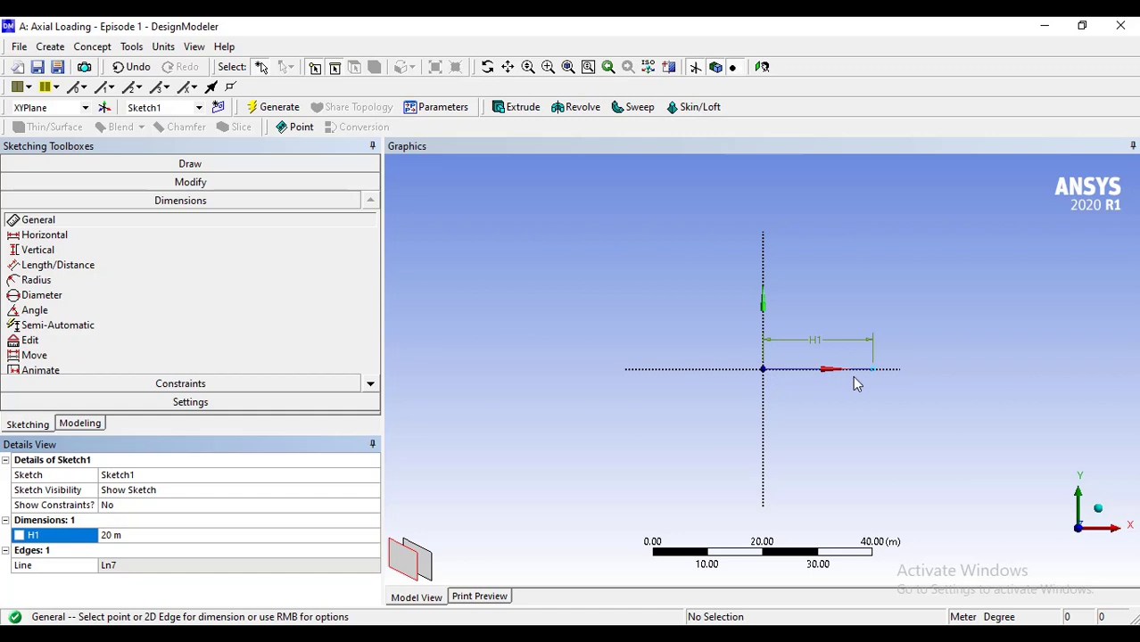
Generate a line body from Sketch1 using Lines From Sketches with the Add Material operation
left_click(92, 46)
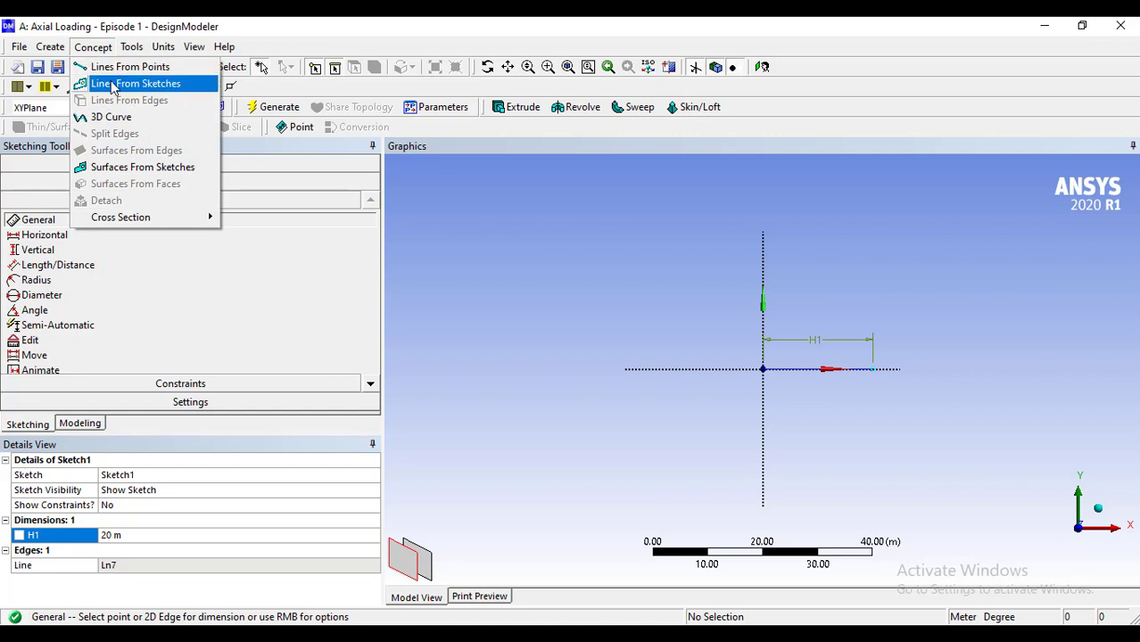
left_click(113, 84)
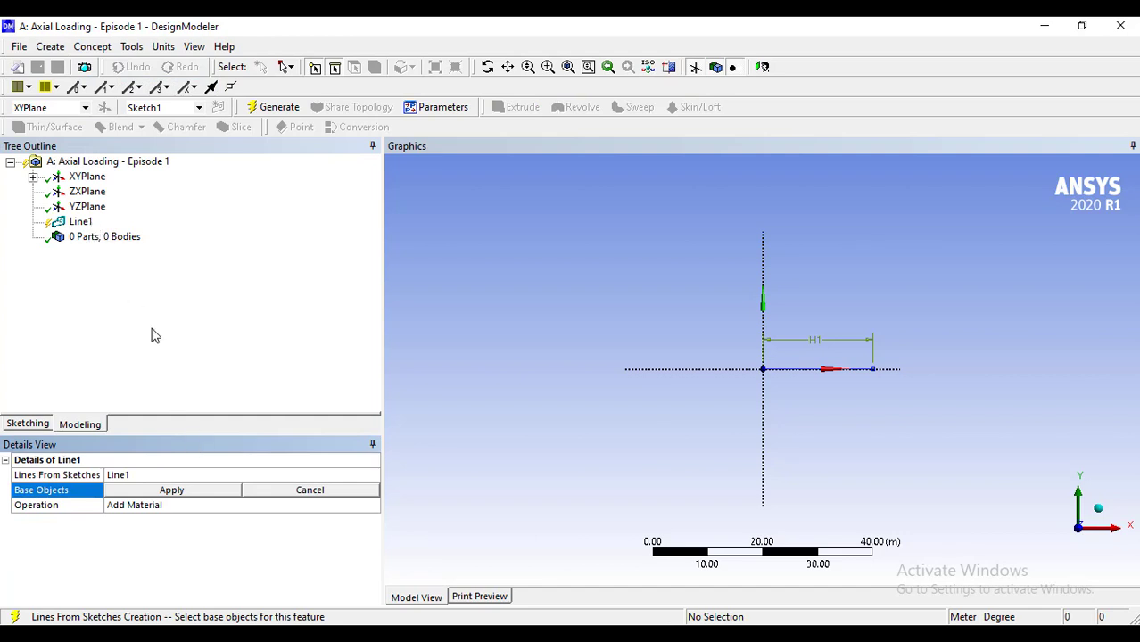
left_click(34, 177)
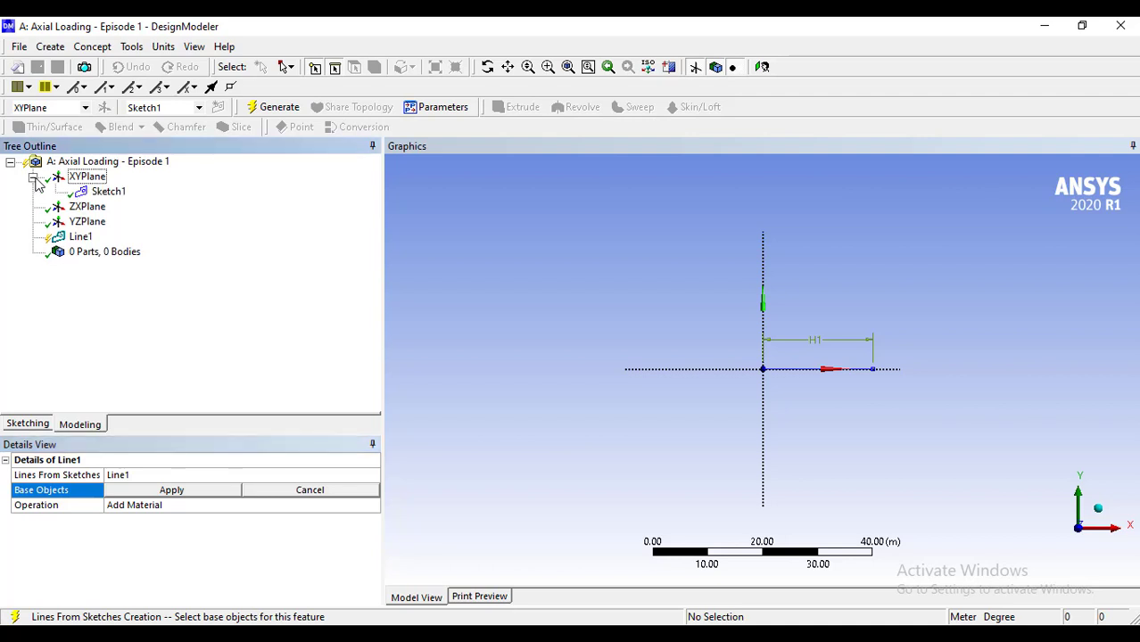
left_click(106, 193)
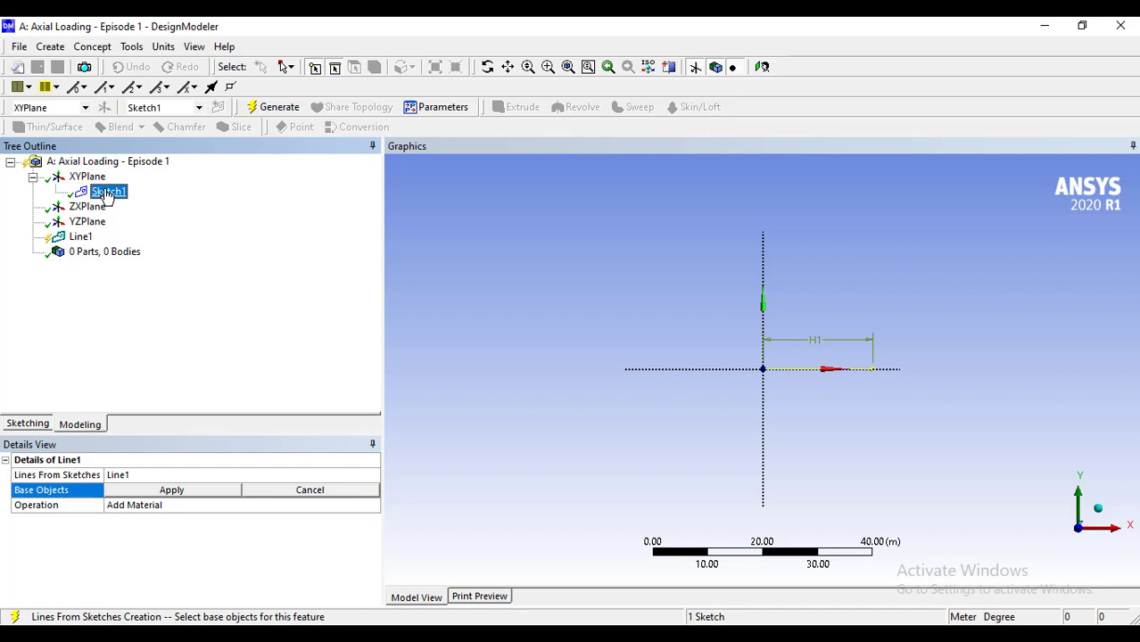
left_click(188, 489)
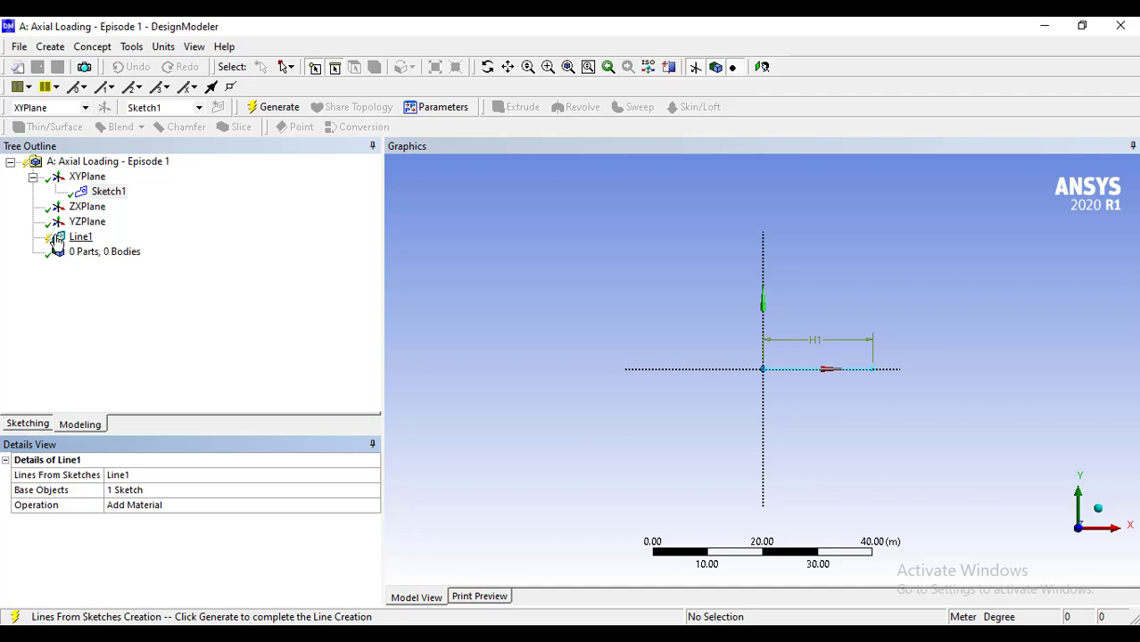
left_click(279, 107)
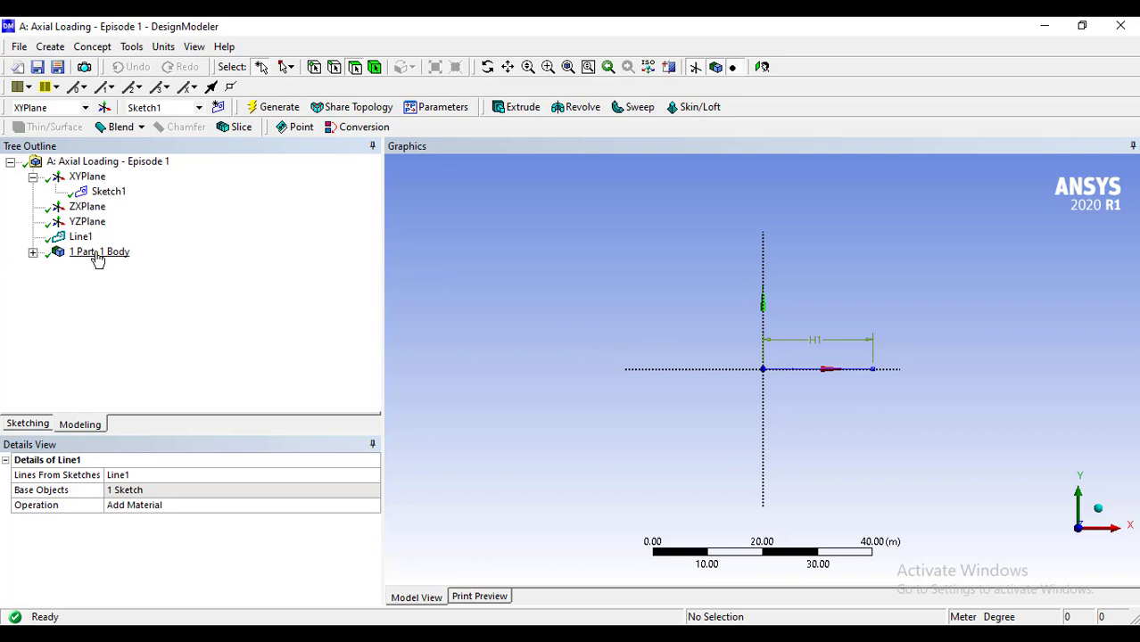
Create a rectangular cross section for the line body with both B and H set to 1 m
left_click(32, 254)
left_click(104, 268)
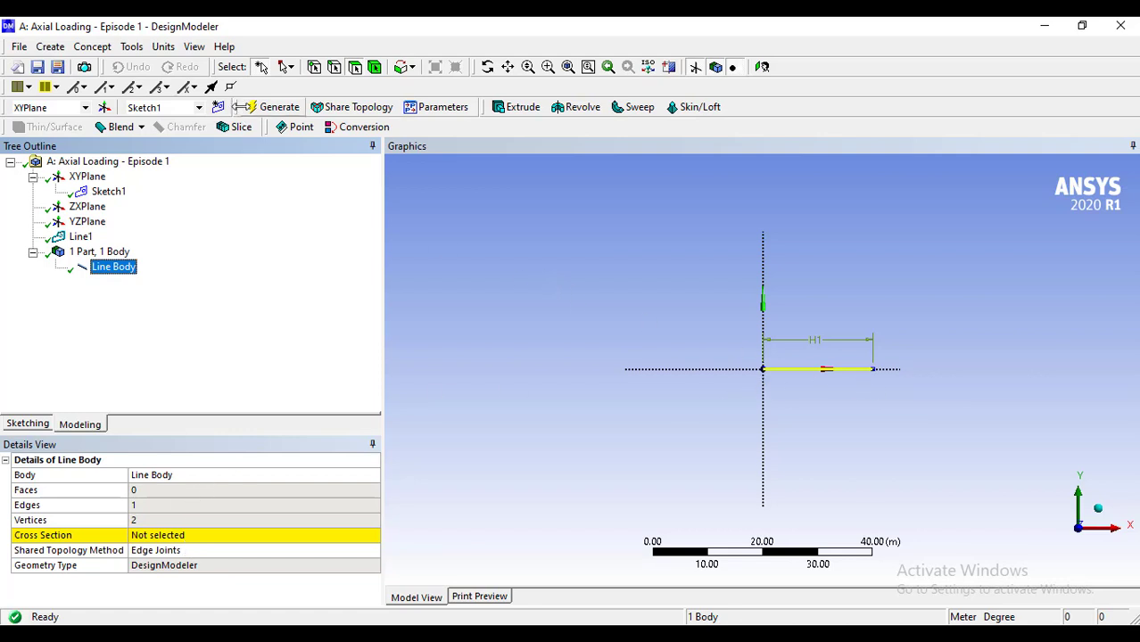
left_click(93, 47)
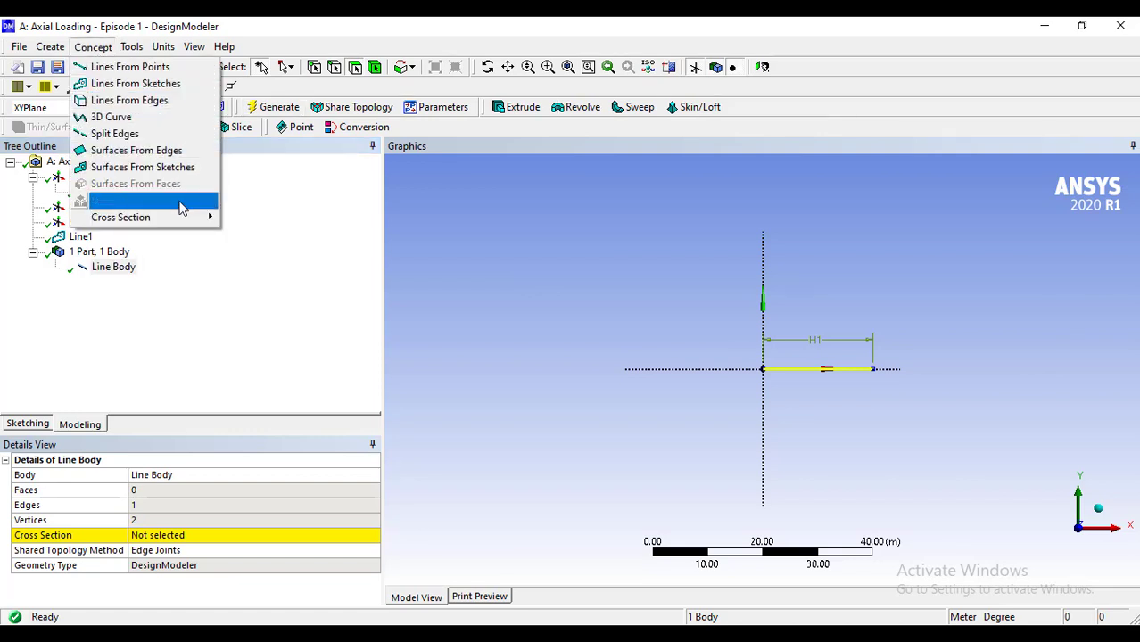
mouse_move(186, 219)
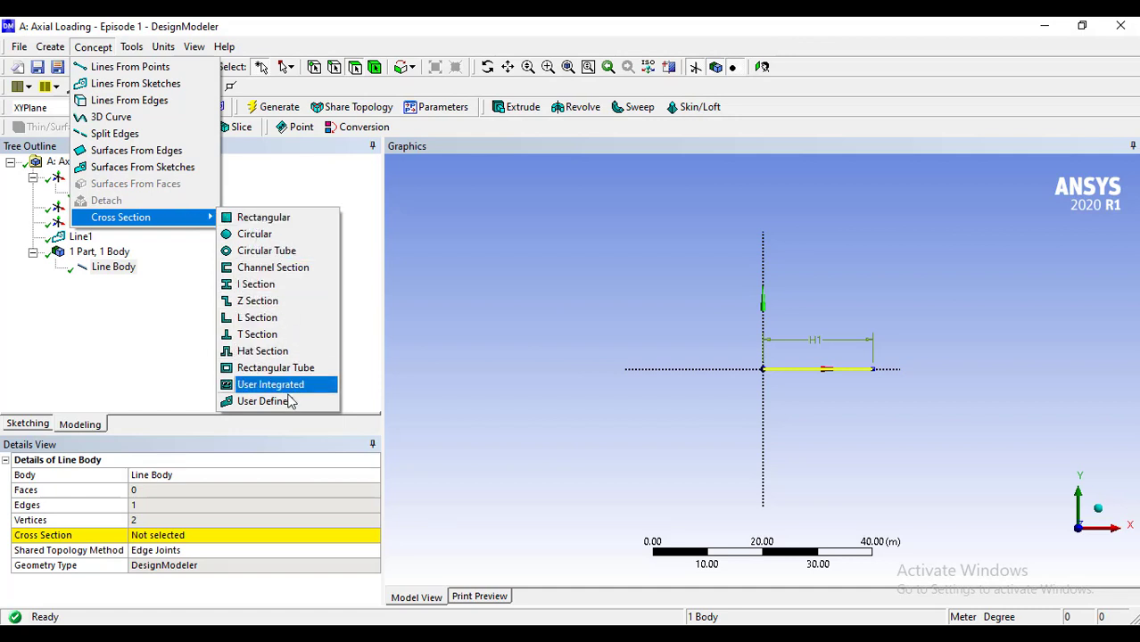
left_click(268, 222)
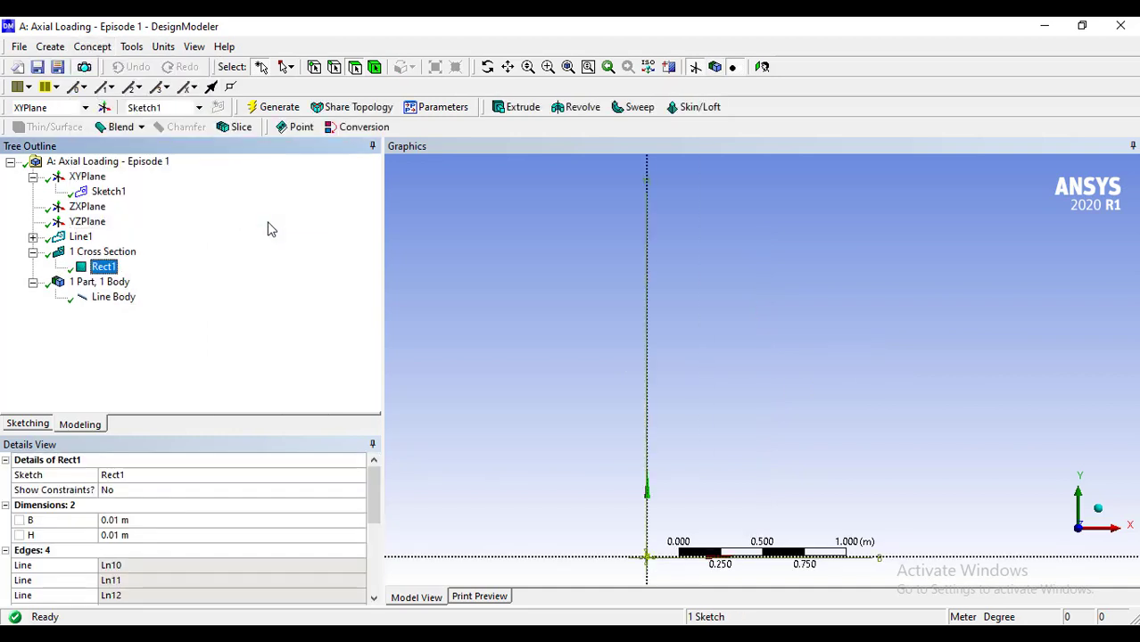
left_click(151, 520)
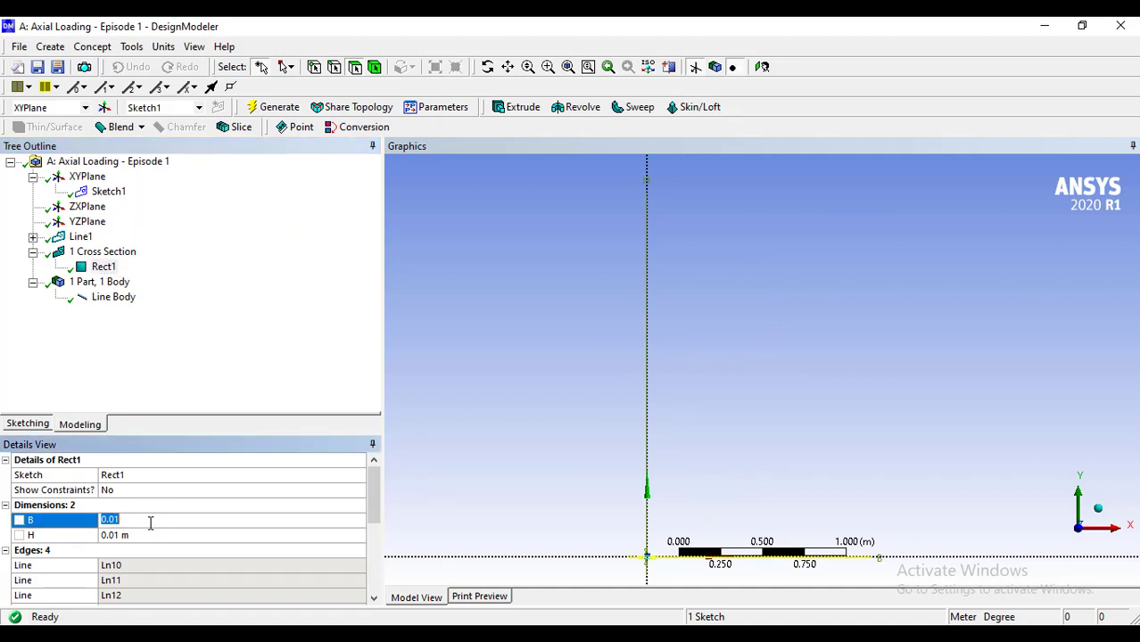
type("1")
left_click(153, 535)
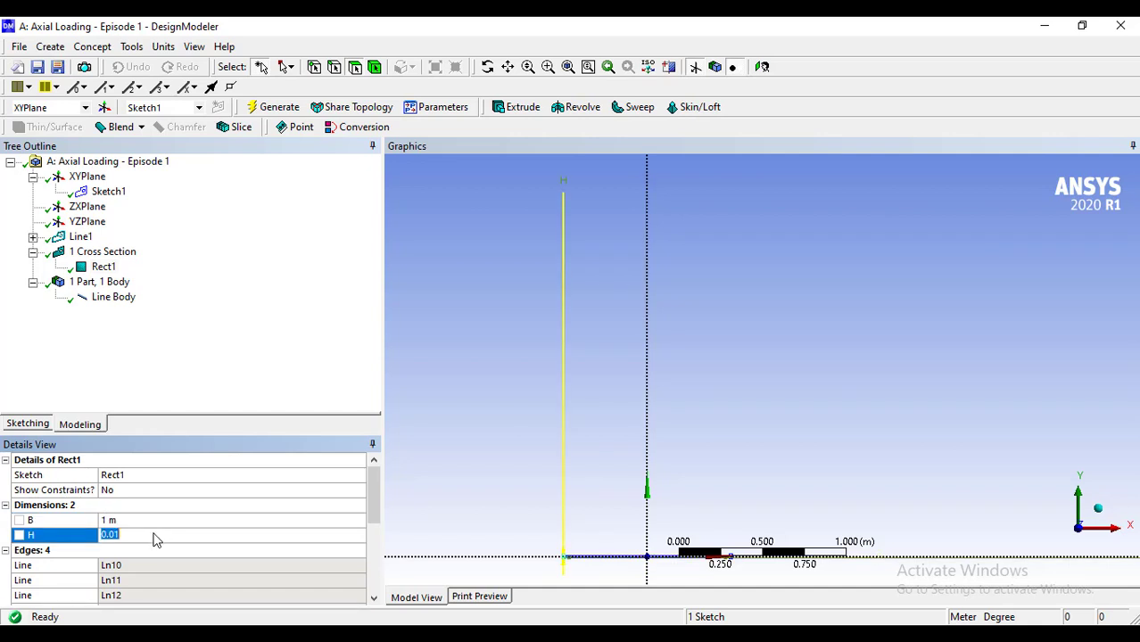
type("1")
key("Return")
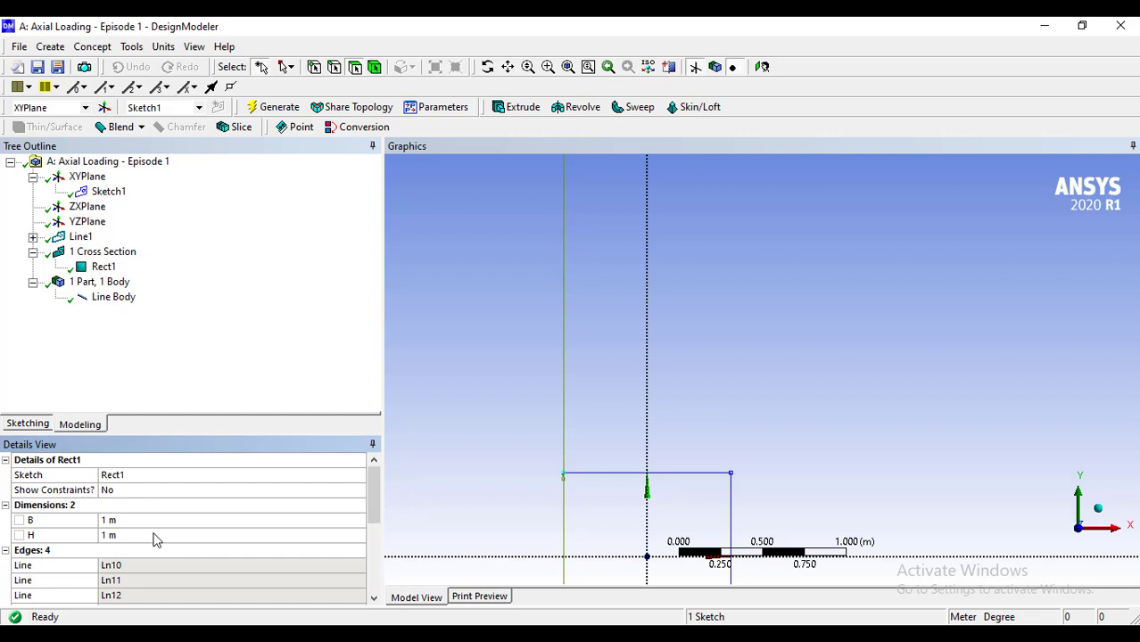
Assign the Rect1 cross section to the line body
left_click(112, 298)
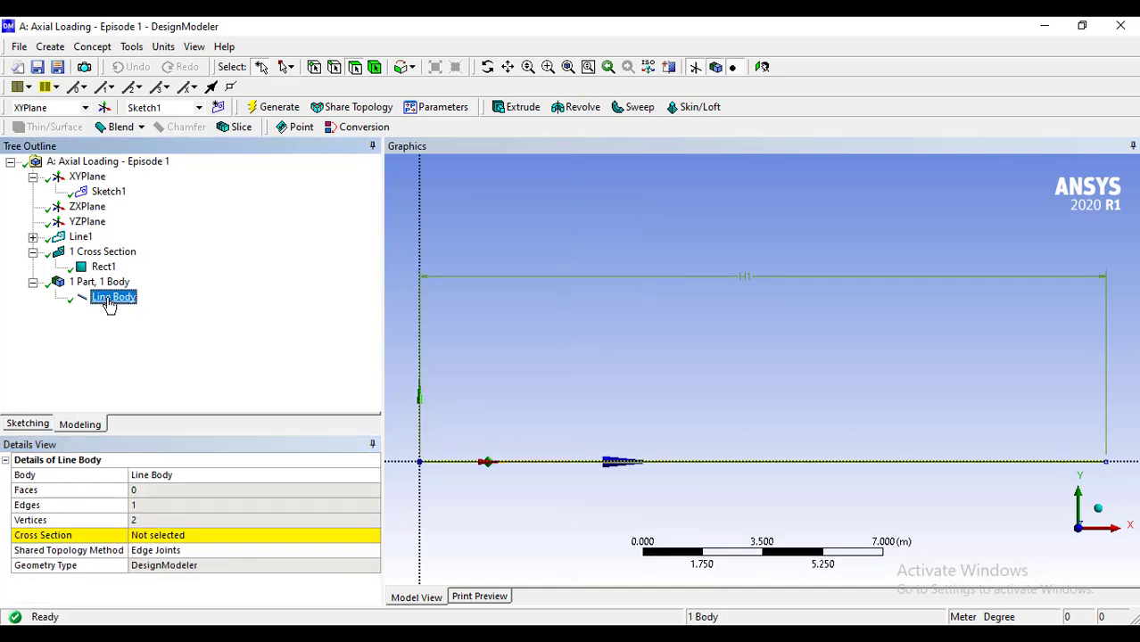
left_click(180, 537)
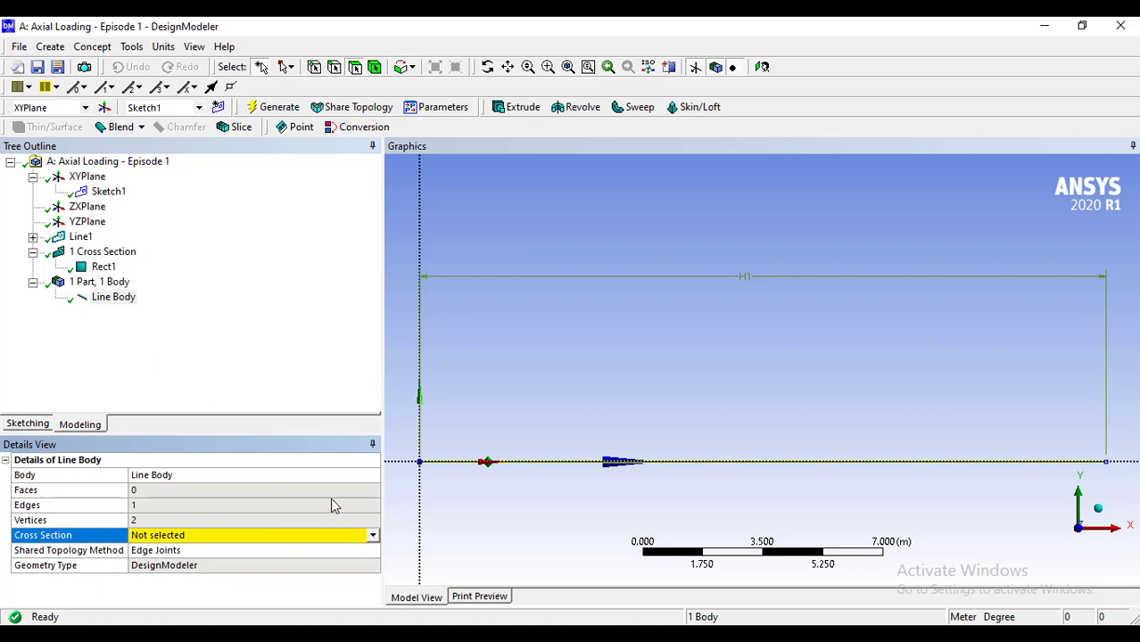
left_click(371, 535)
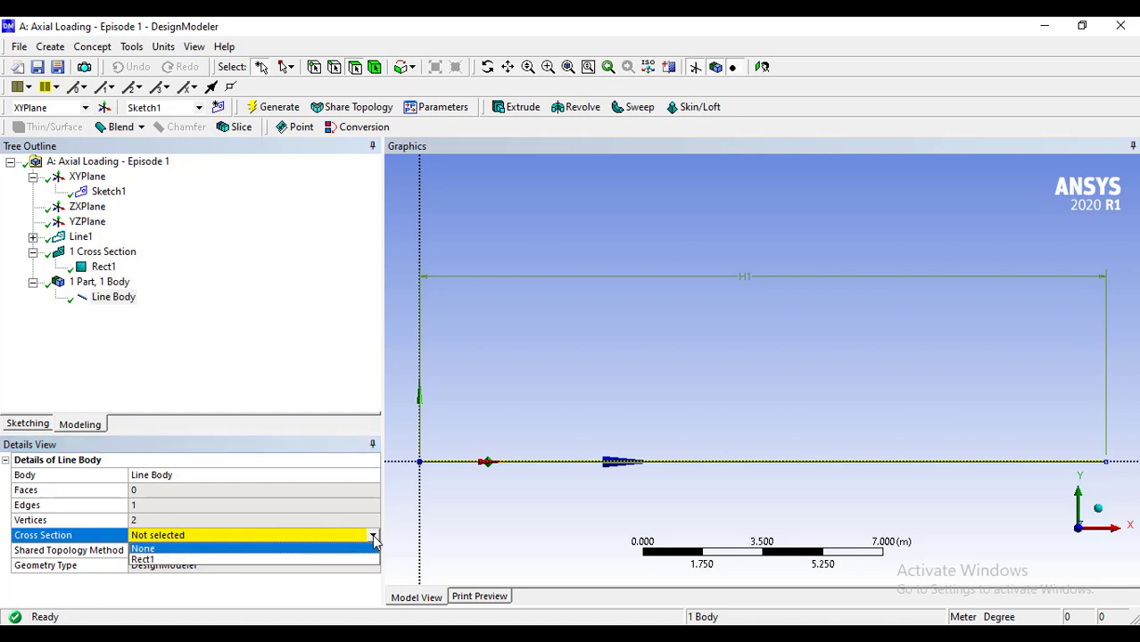
left_click(333, 558)
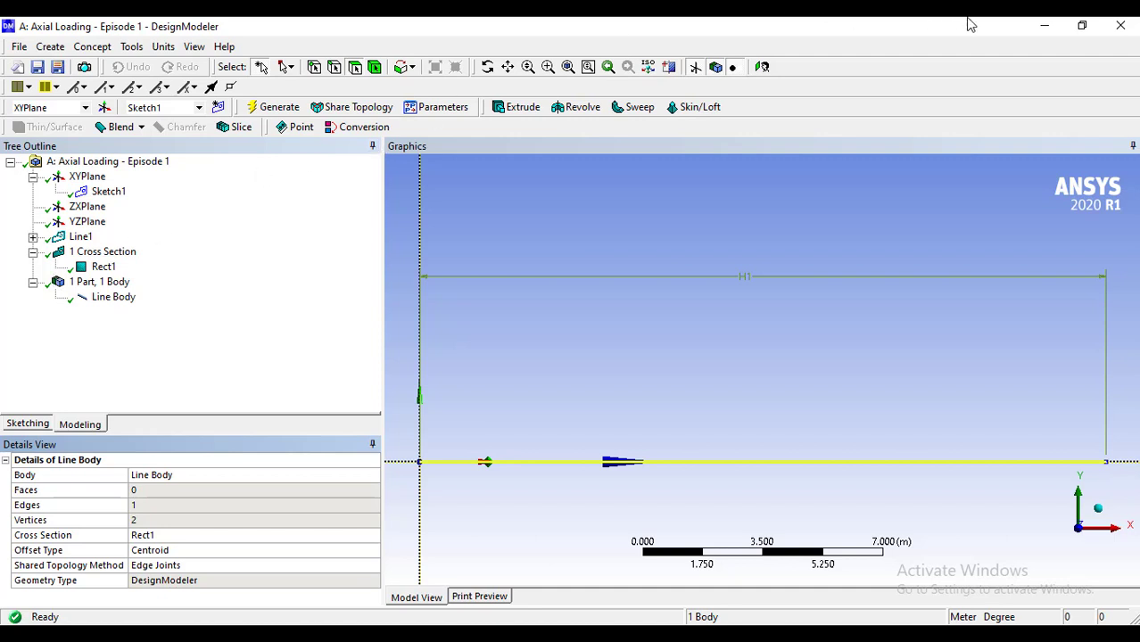
Close DesignModeler and open the system's Model in Mechanical
left_click(1121, 25)
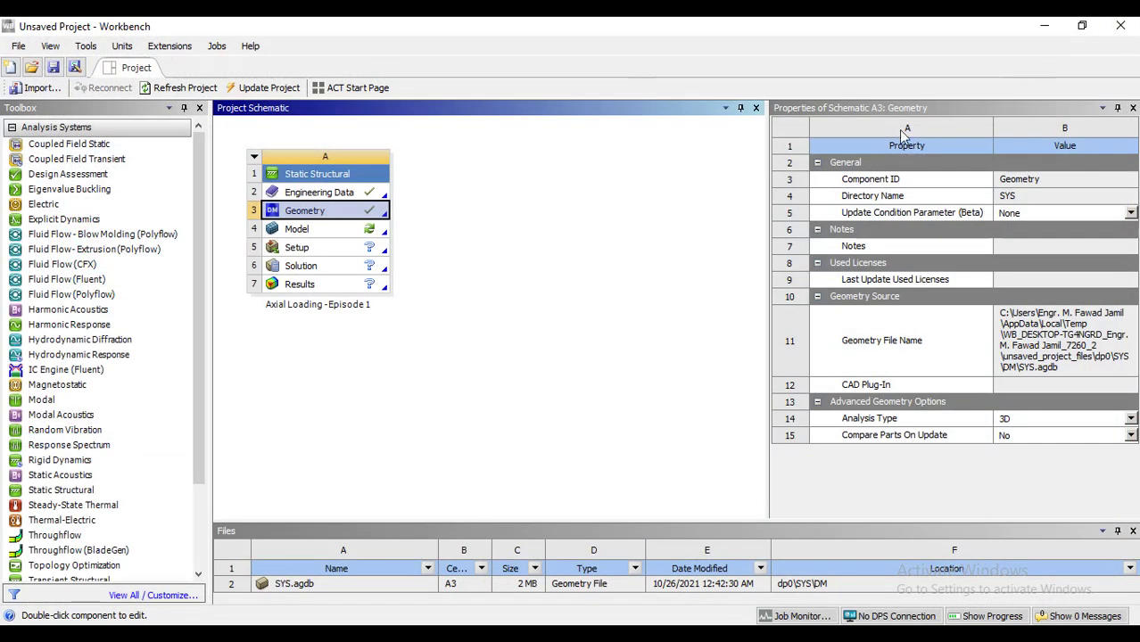
double_click(343, 237)
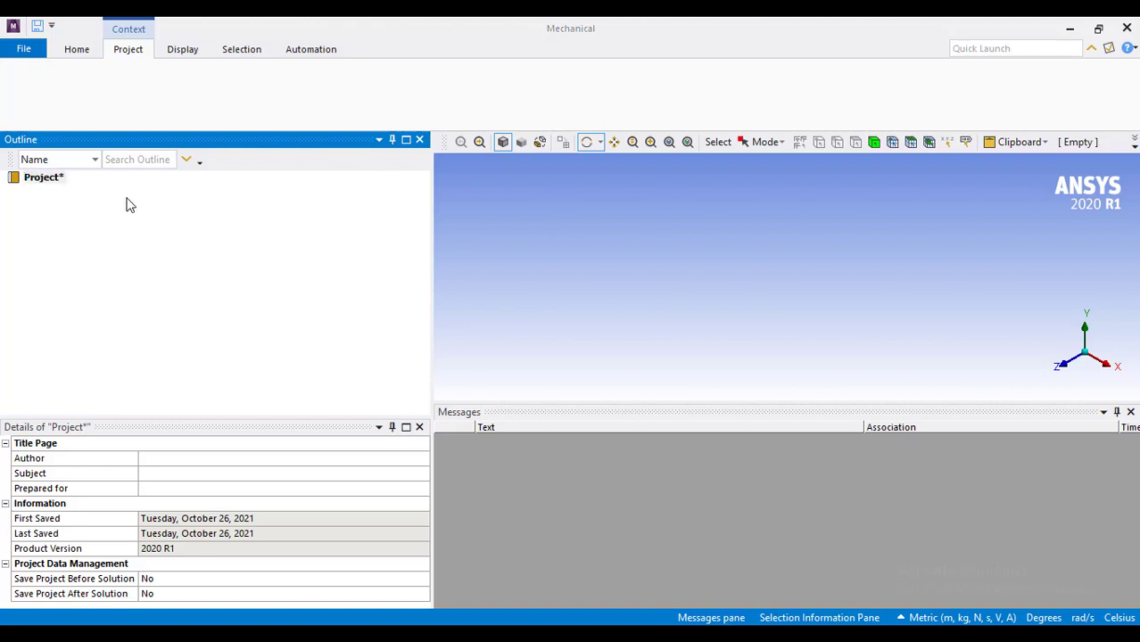
left_click(683, 280)
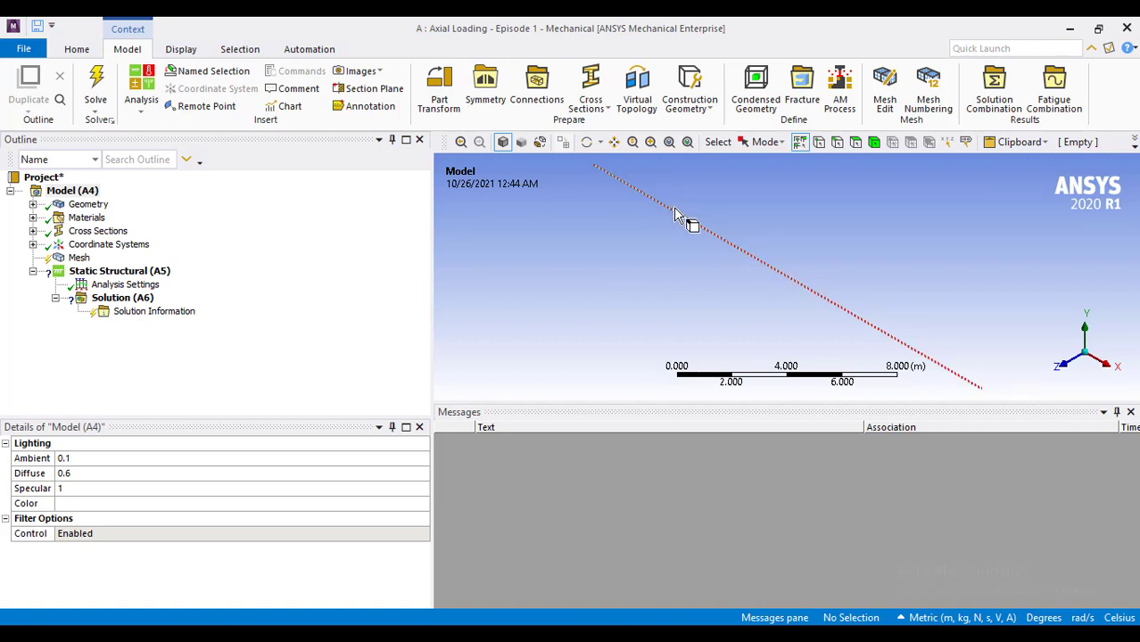
Generate the bar's mesh with the default mesh settings
left_click(77, 257)
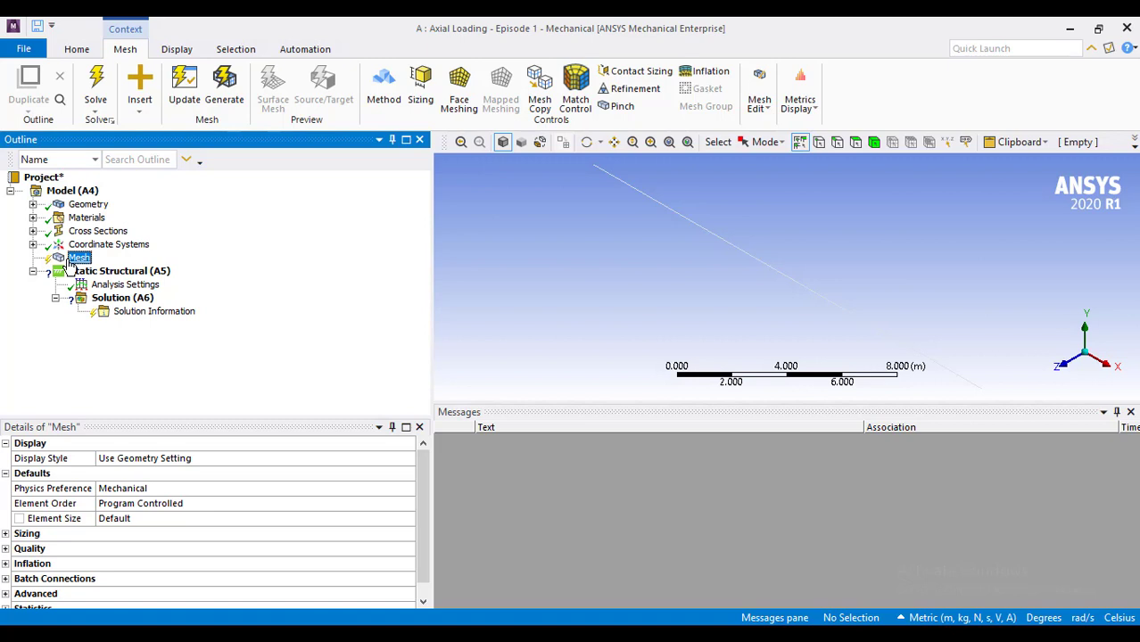
right_click(70, 260)
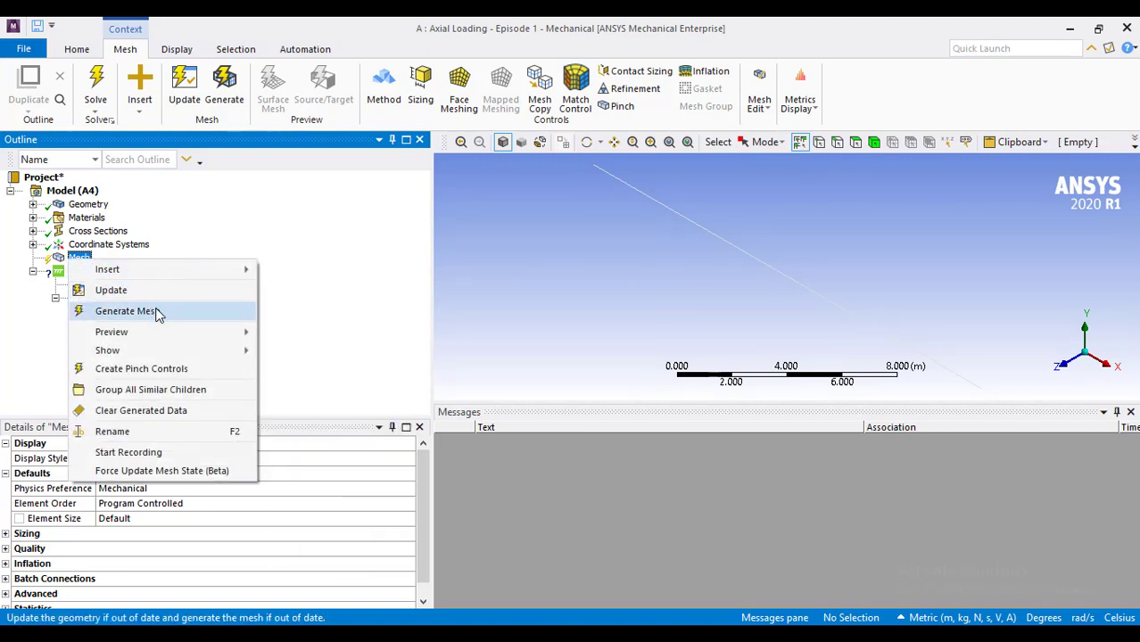
left_click(156, 310)
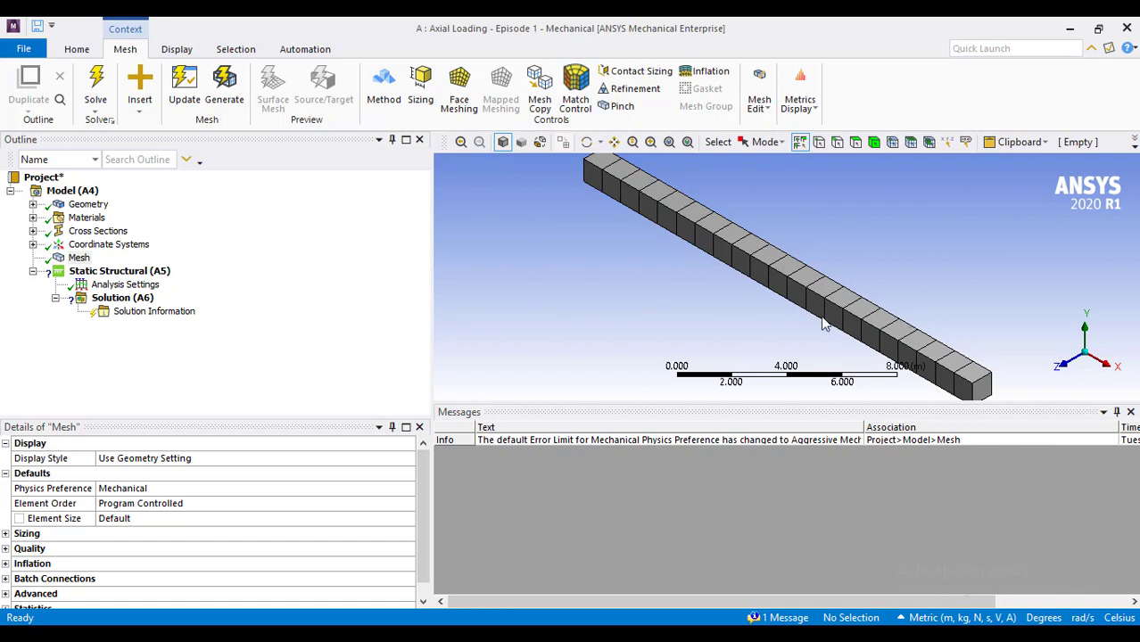
Add a fixed support to the static structural analysis, scoped to the bar's end vertex at the origin
right_click(157, 277)
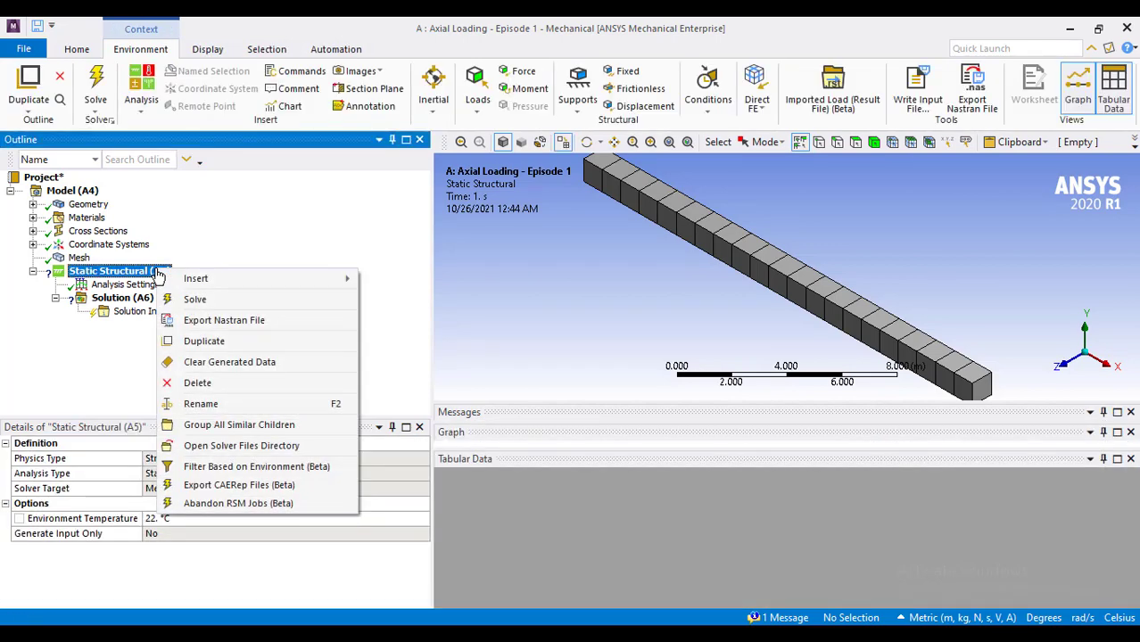
mouse_move(229, 282)
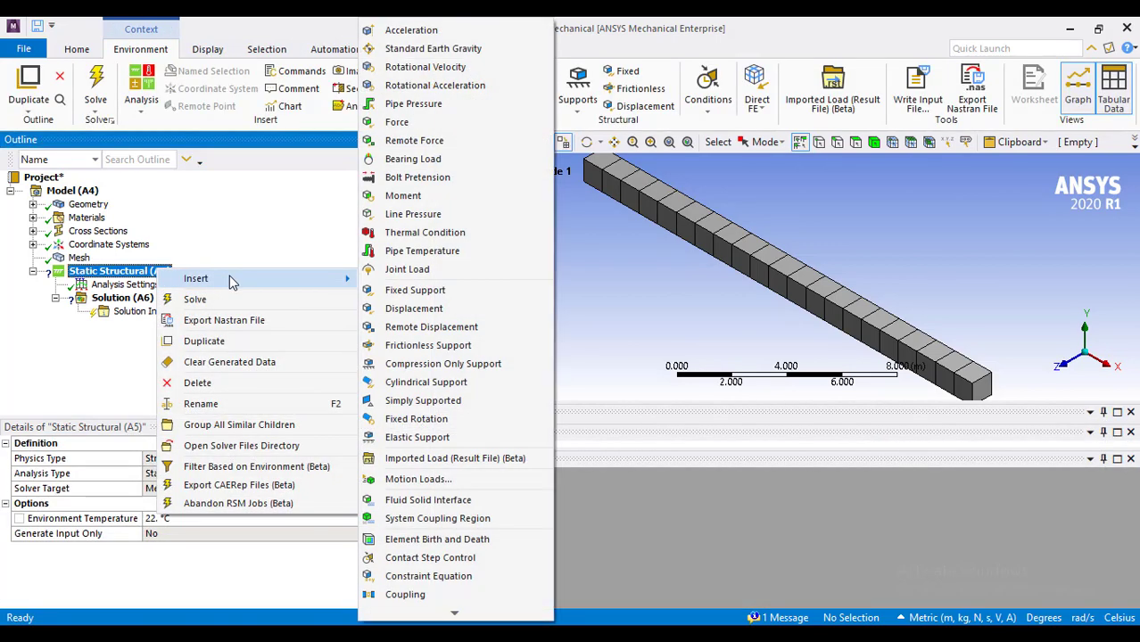
left_click(389, 292)
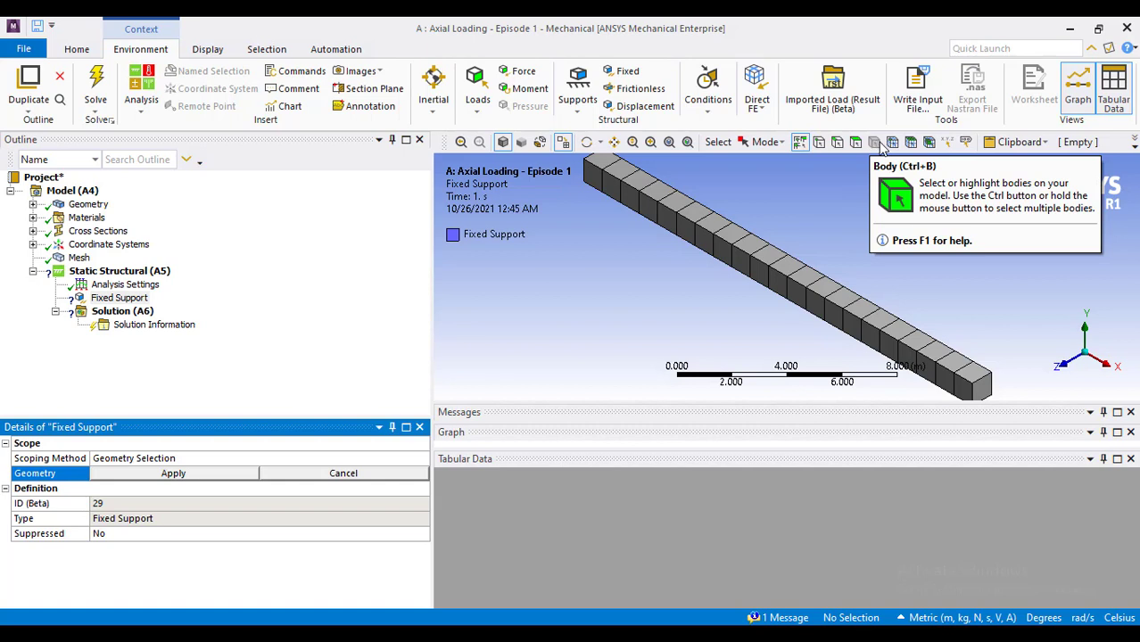
left_click(817, 145)
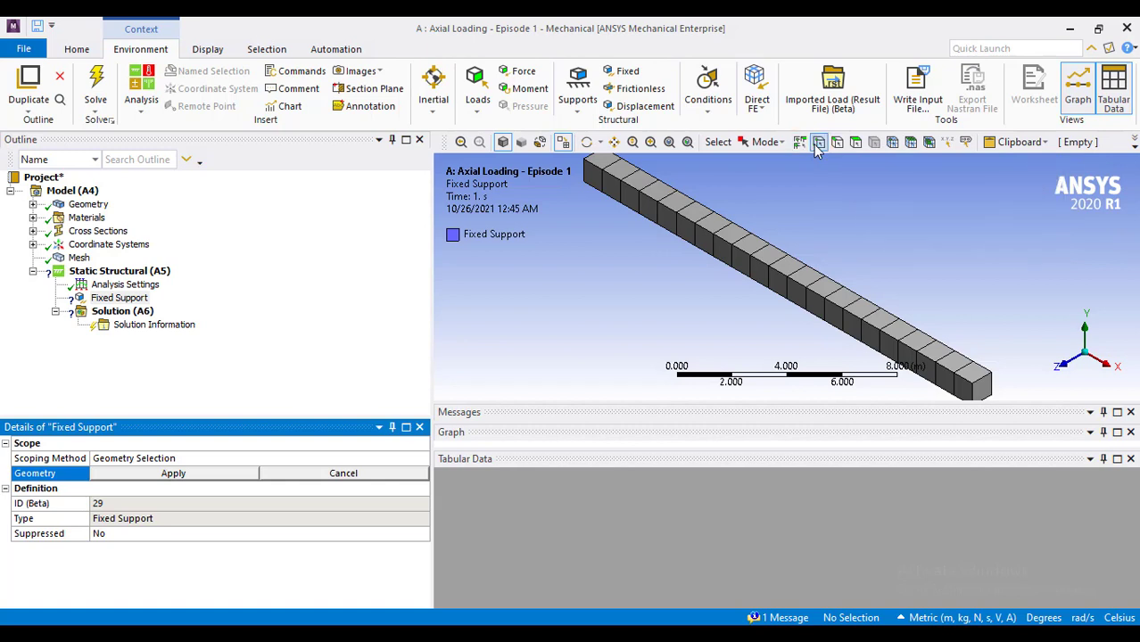
left_click(594, 173)
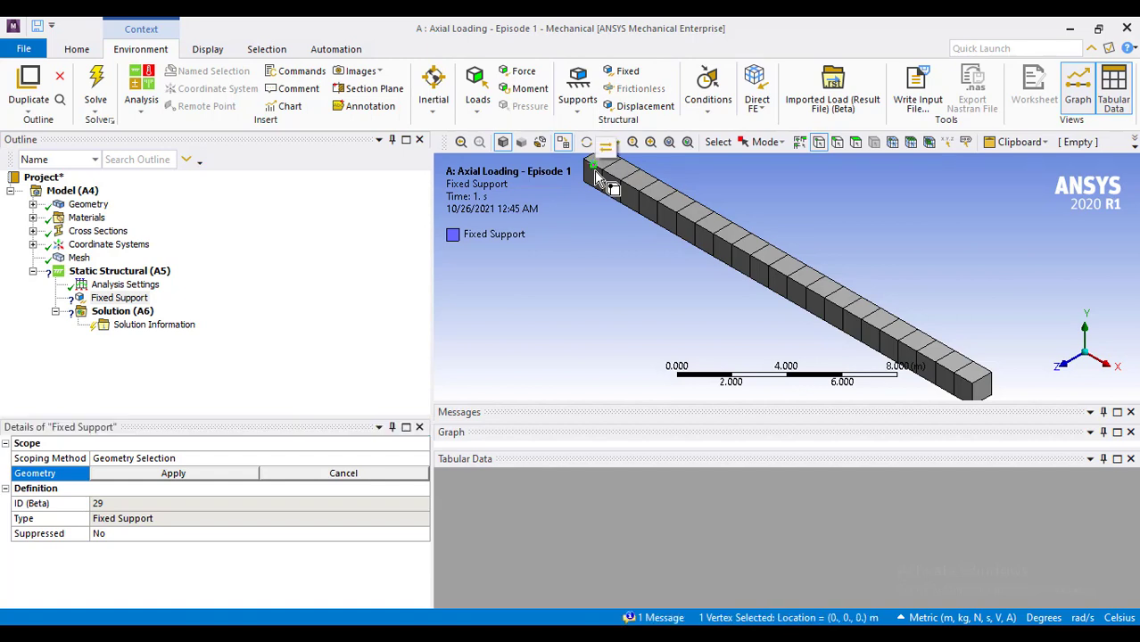
left_click(174, 473)
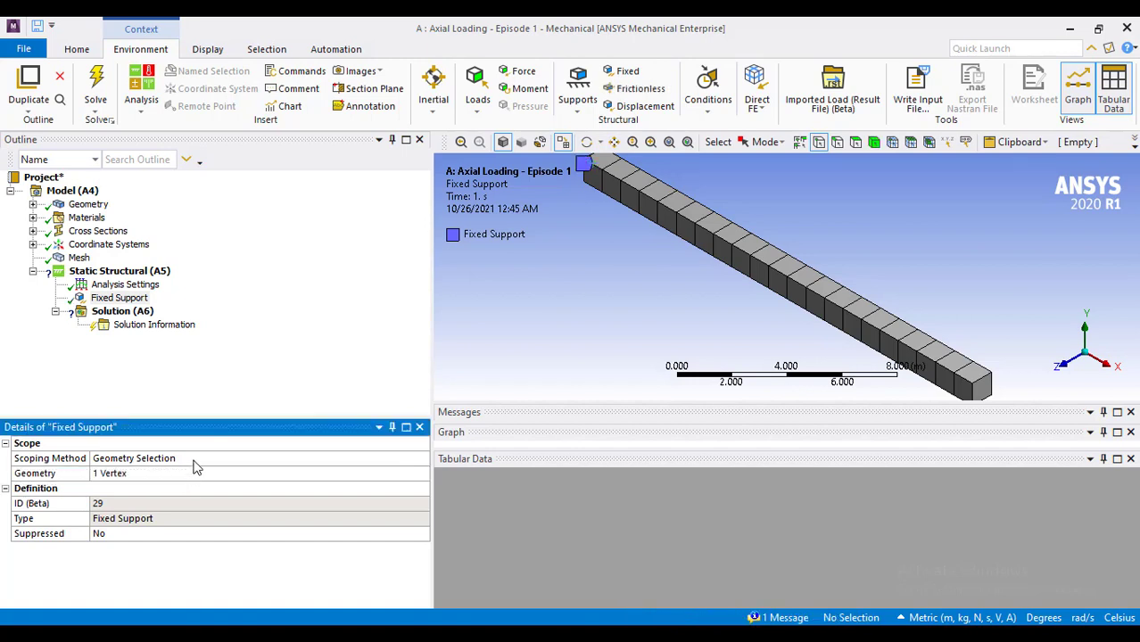
Add a force to the static structural analysis, scoped to the bar's free-end vertex at X = 20 m
right_click(150, 279)
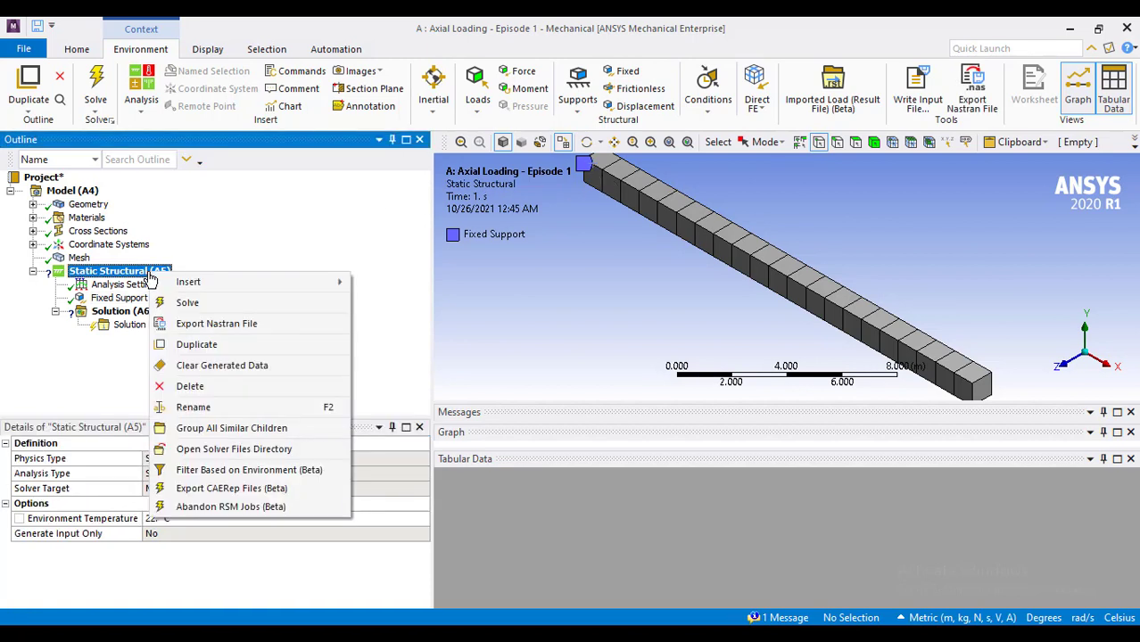
mouse_move(185, 282)
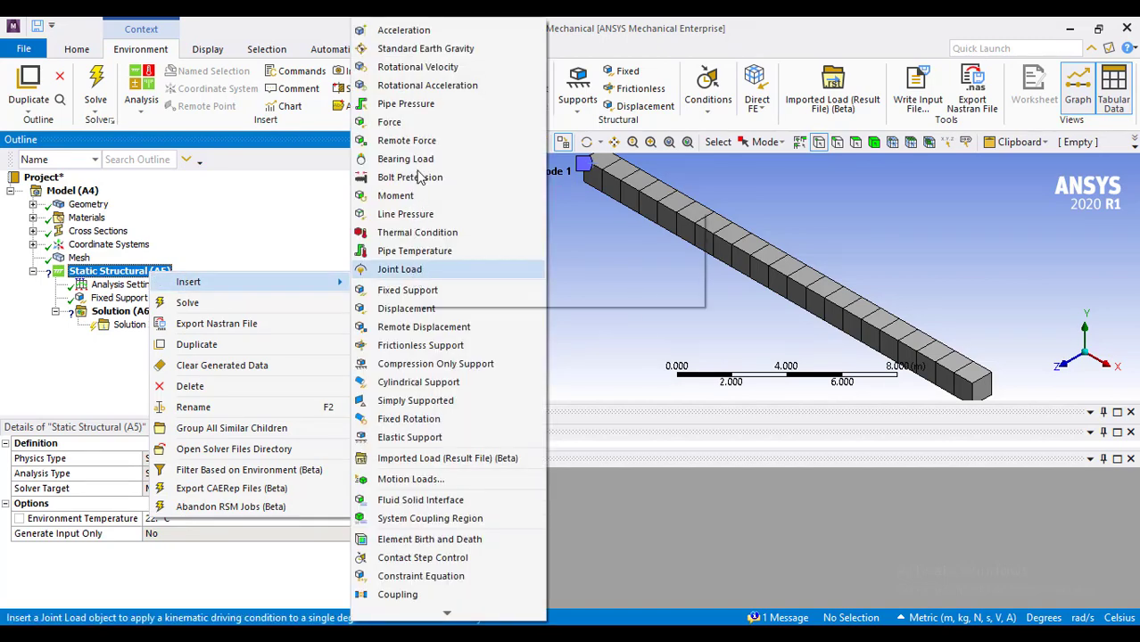
left_click(419, 125)
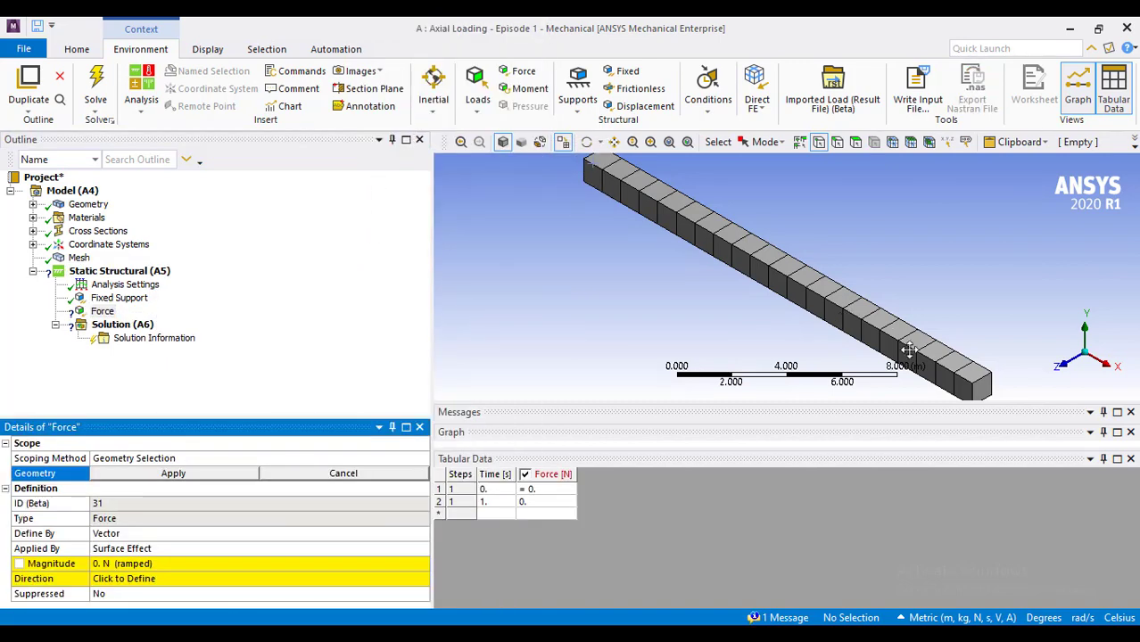
left_click(819, 146)
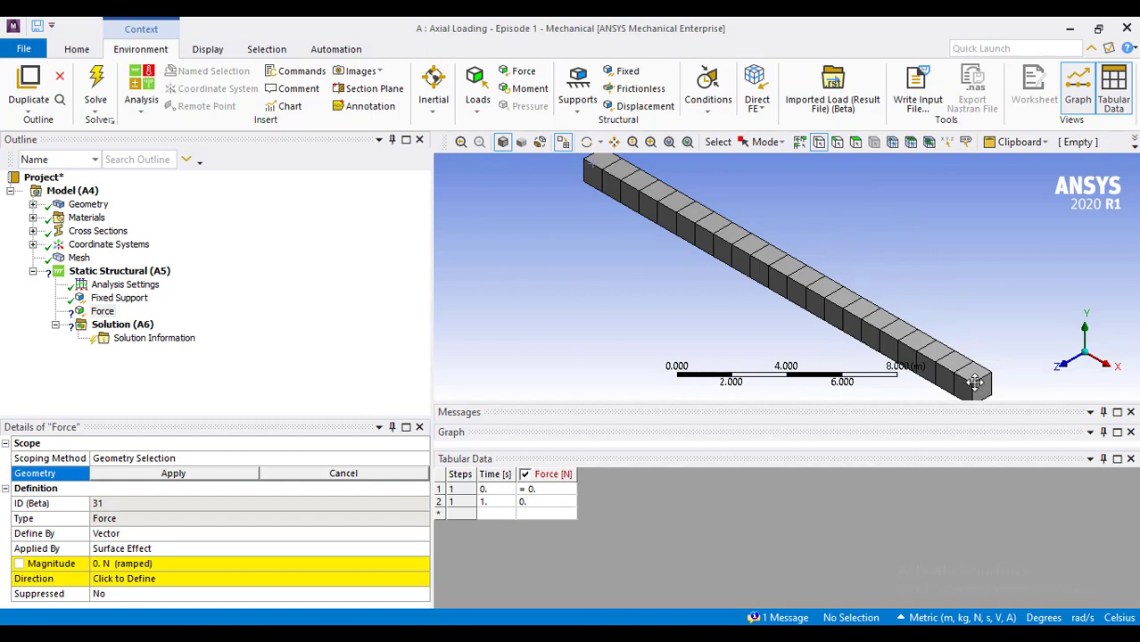
left_click(750, 145)
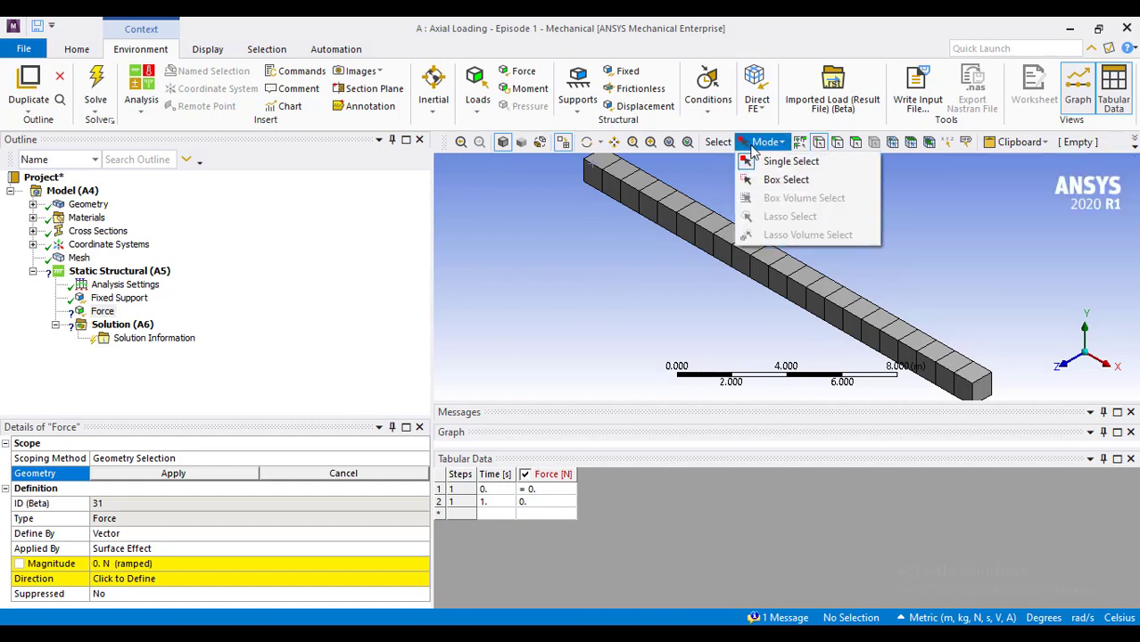
left_click(771, 162)
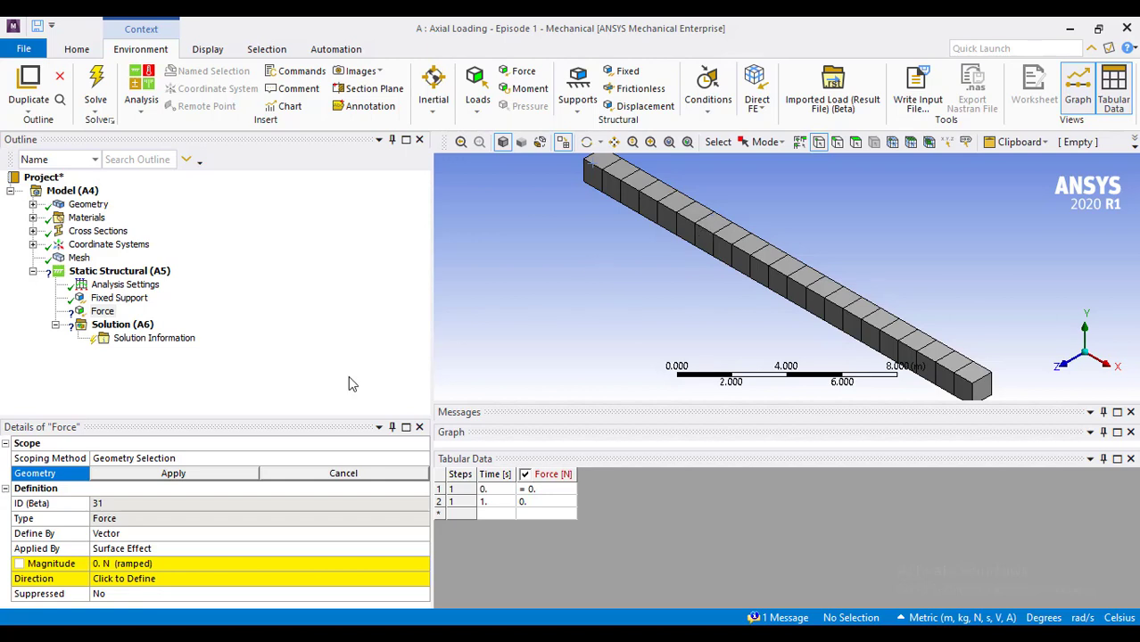
left_click(109, 311)
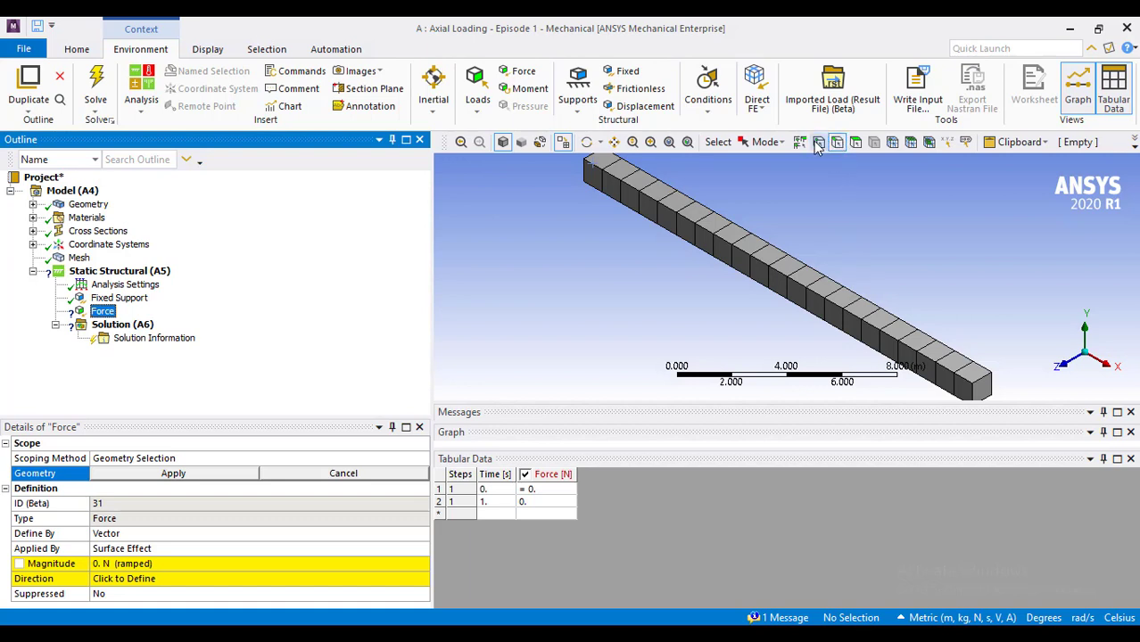
left_click(979, 376)
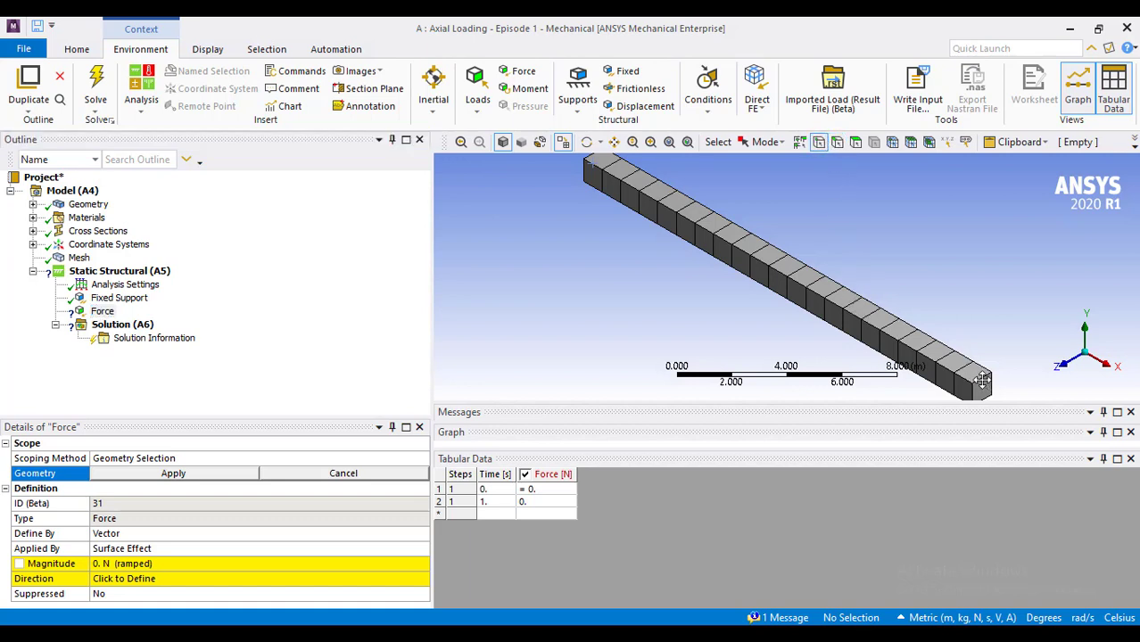
left_click(986, 395)
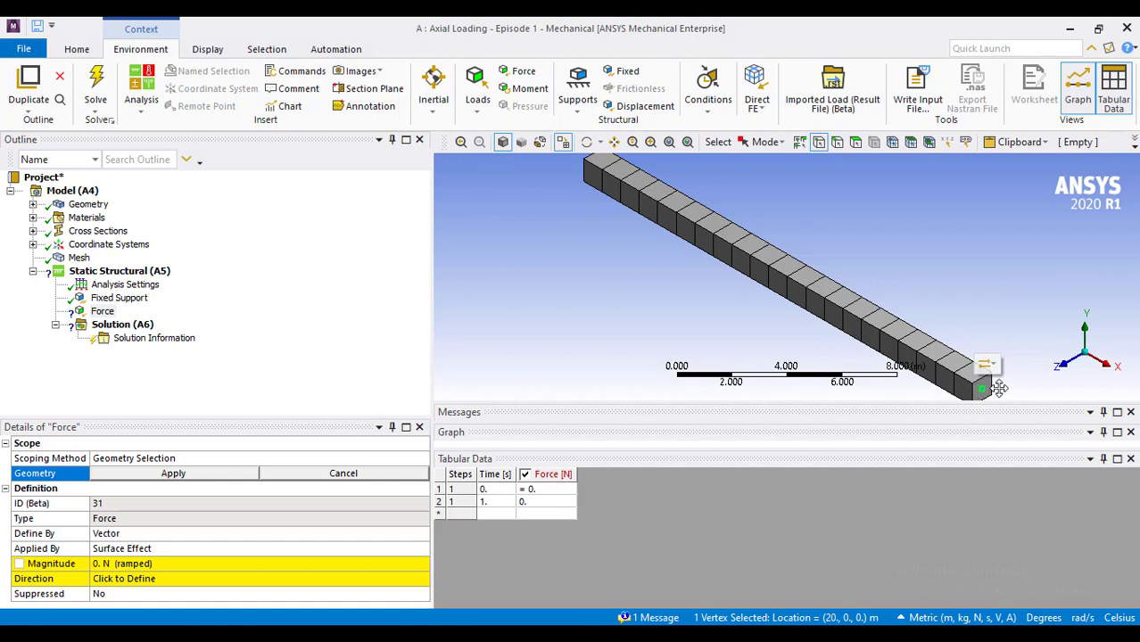
left_click(178, 473)
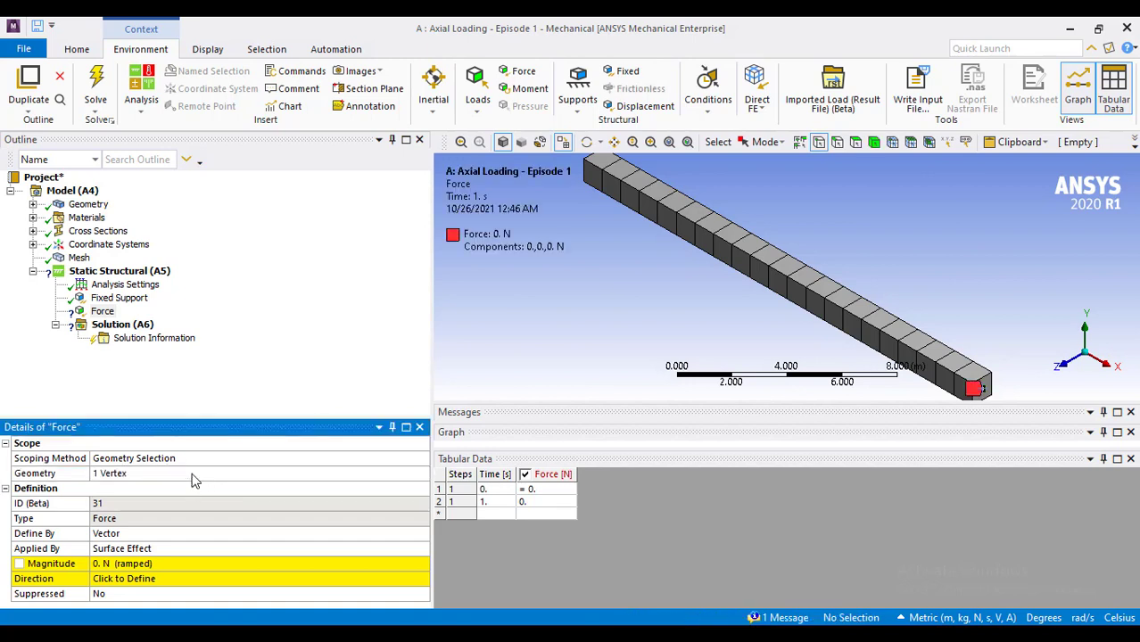
Set the force magnitude to 10000 N
left_click(161, 562)
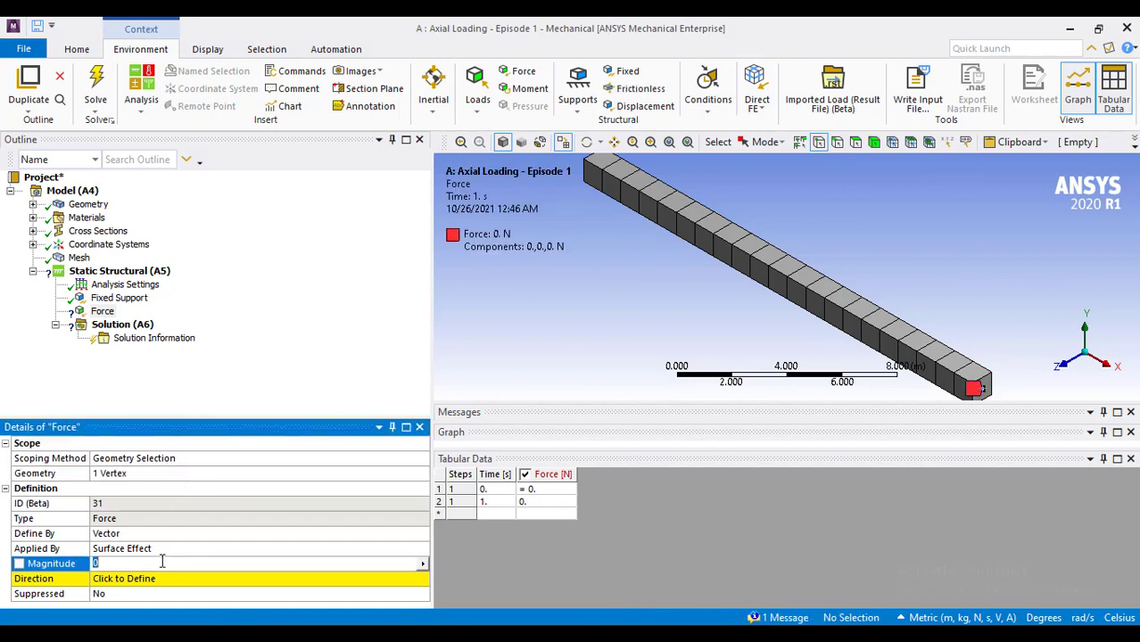
type("5")
key("BackSpace")
type("10000")
key("Return")
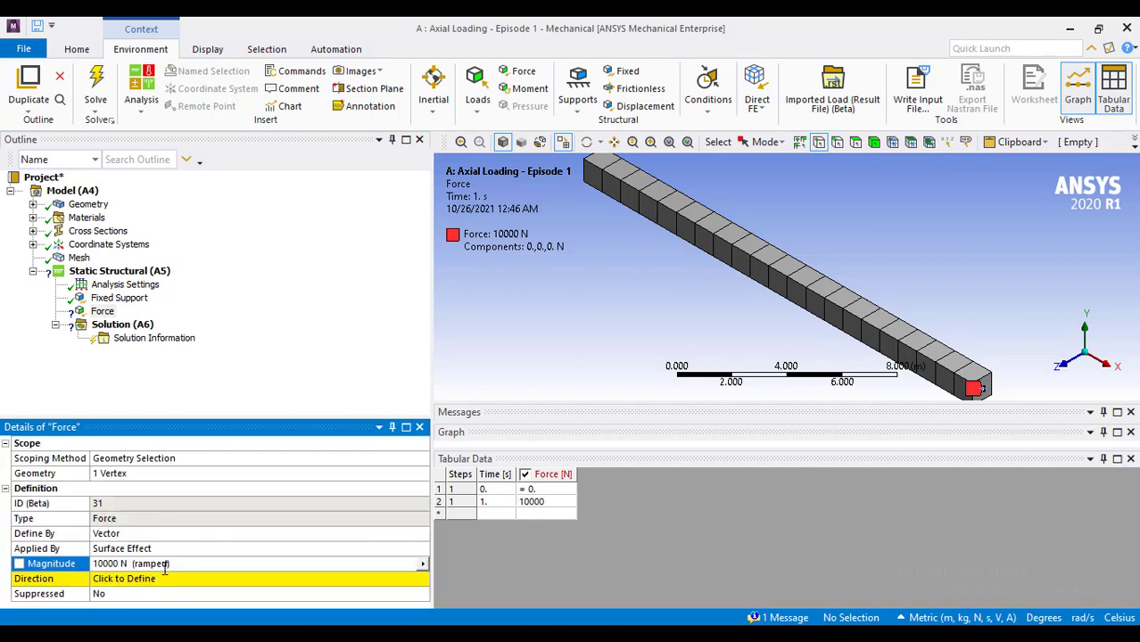
Define the force direction along the bar's edge, pointing in the positive X direction
left_click(173, 576)
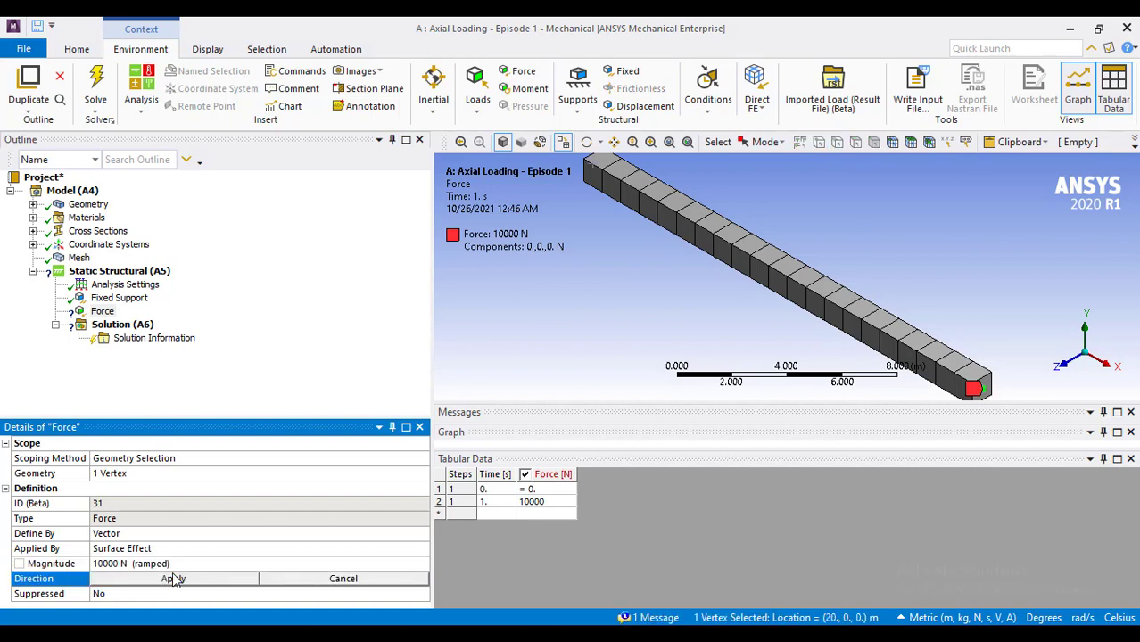
left_click(863, 324)
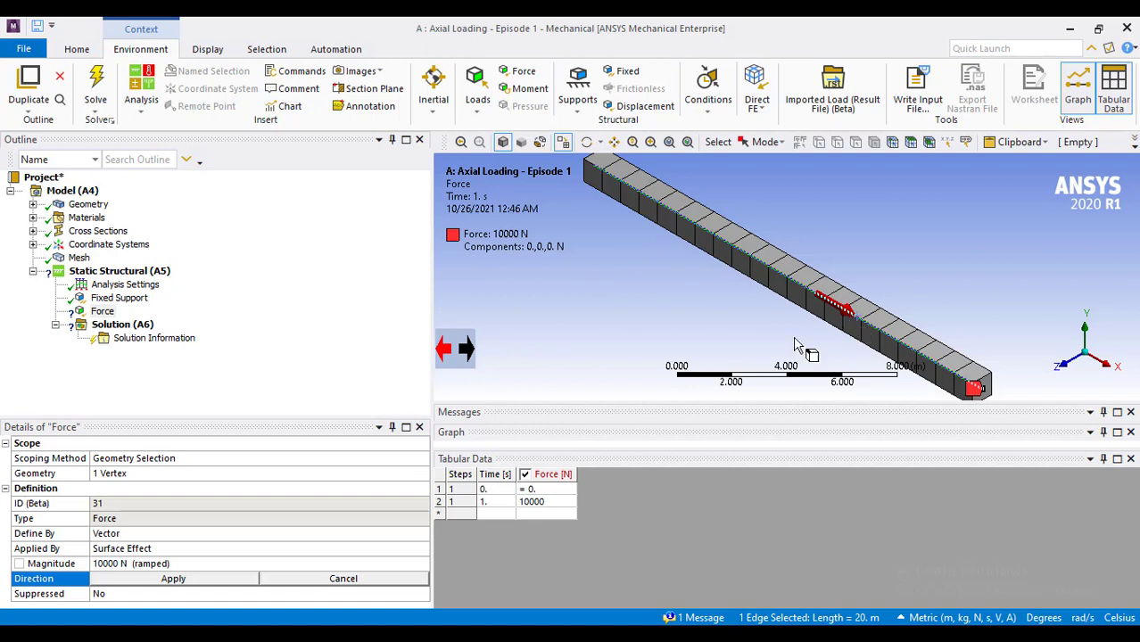
left_click(208, 581)
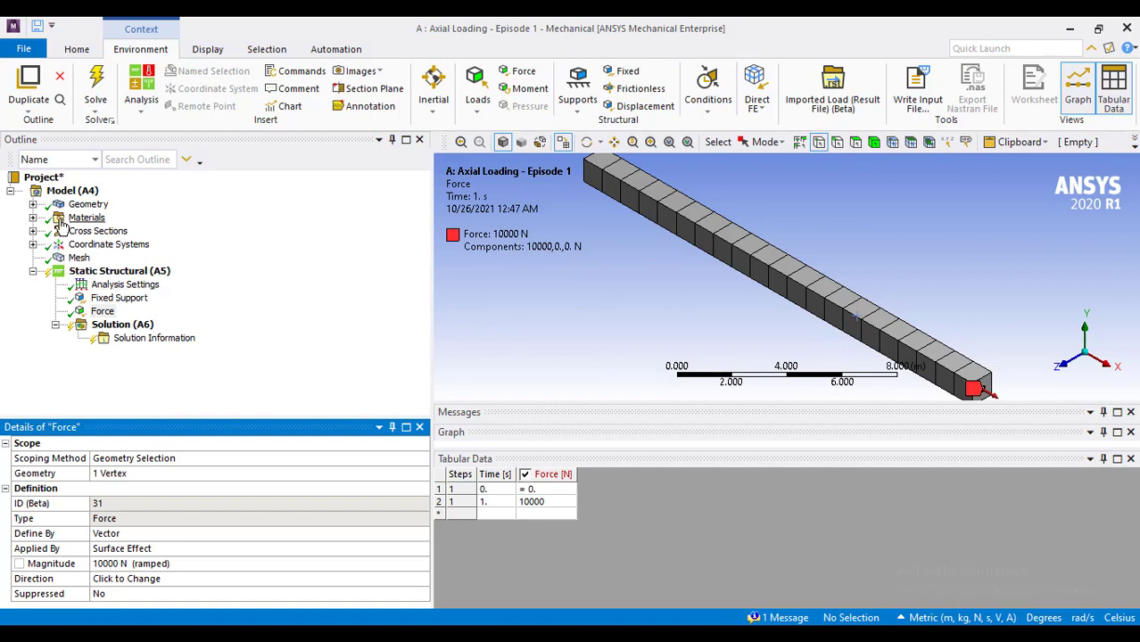
Add a Total Deformation result to the solution
right_click(125, 326)
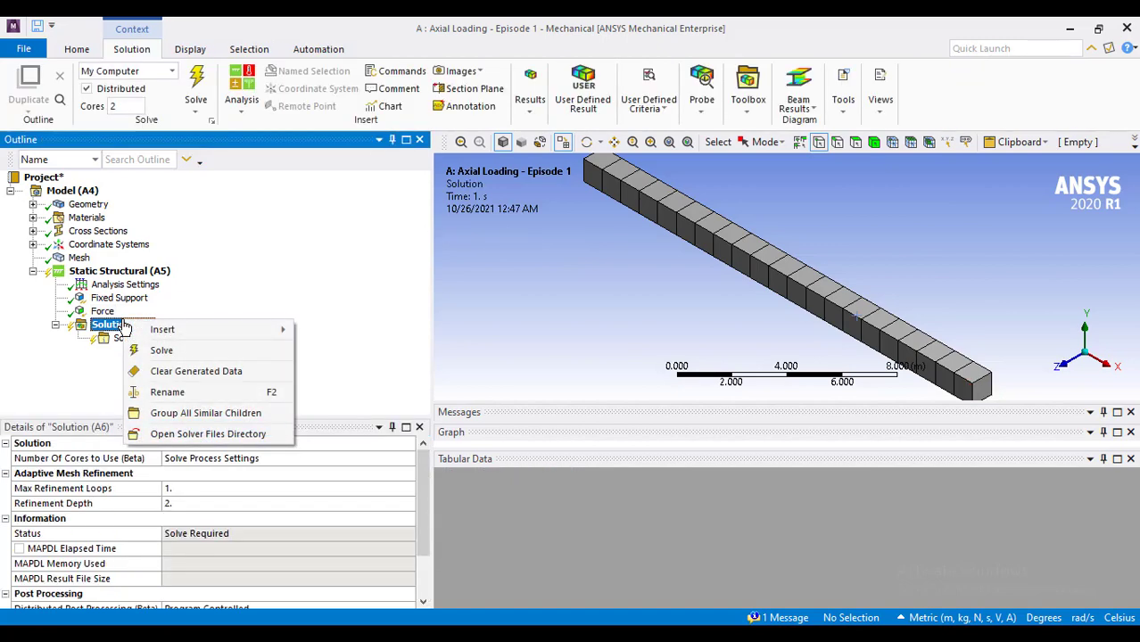
mouse_move(181, 334)
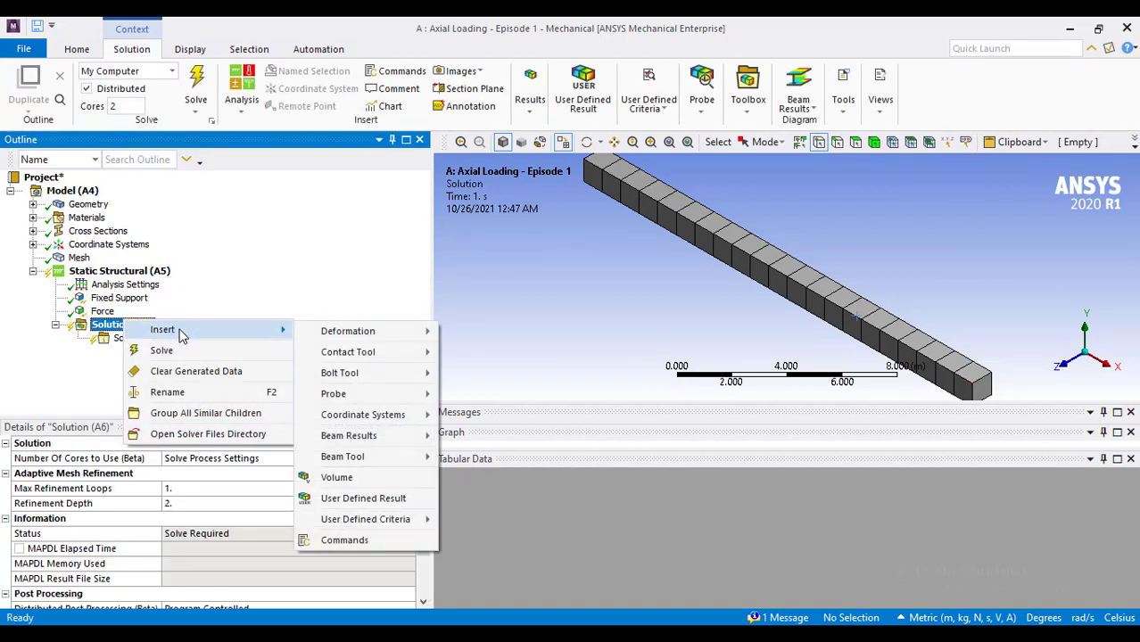
mouse_move(318, 333)
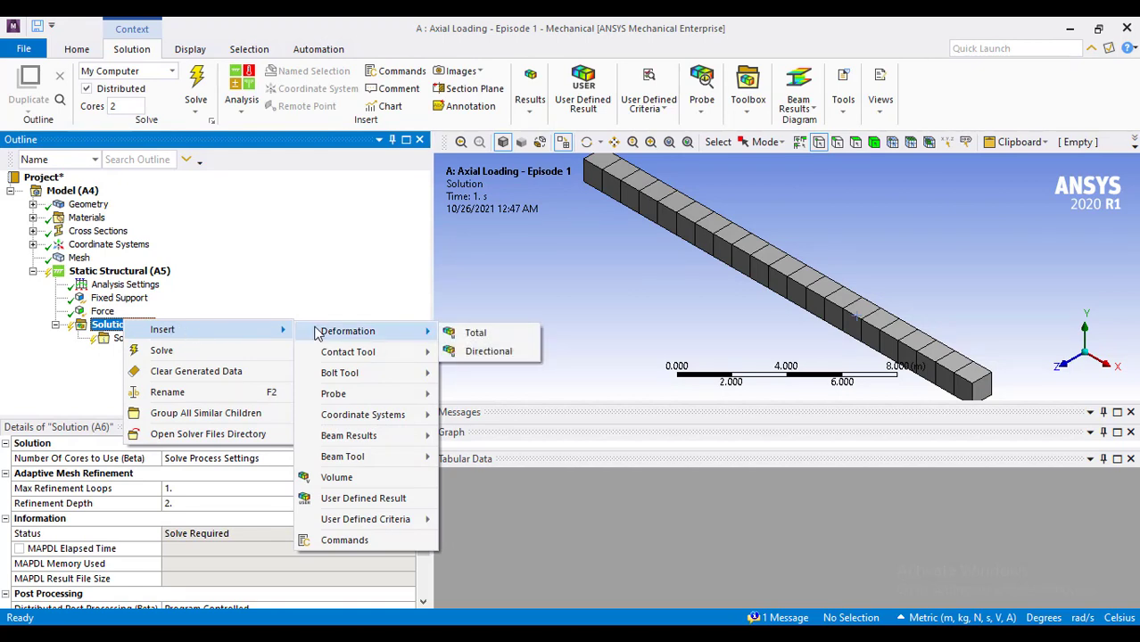
left_click(469, 337)
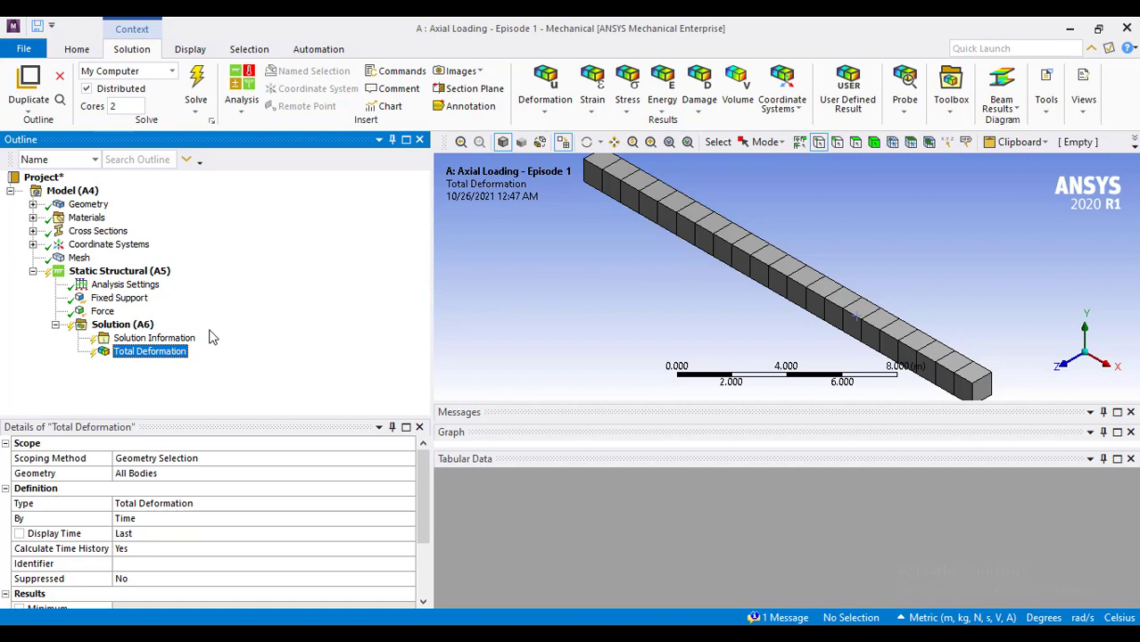
Add a Directional Deformation result to the solution
right_click(134, 326)
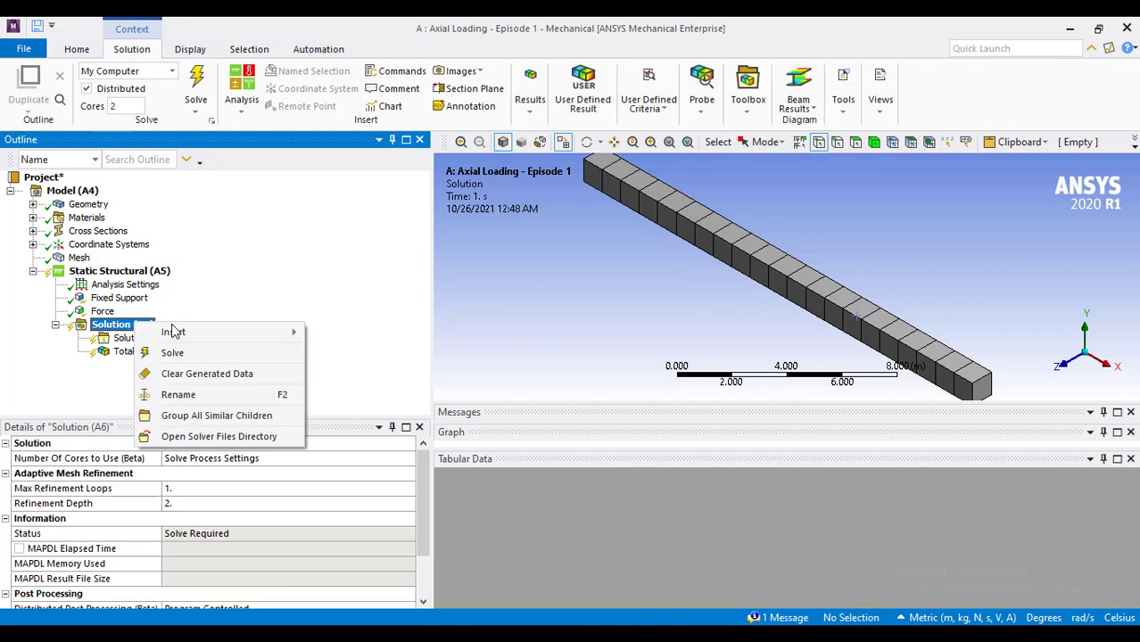
mouse_move(203, 333)
mouse_move(337, 334)
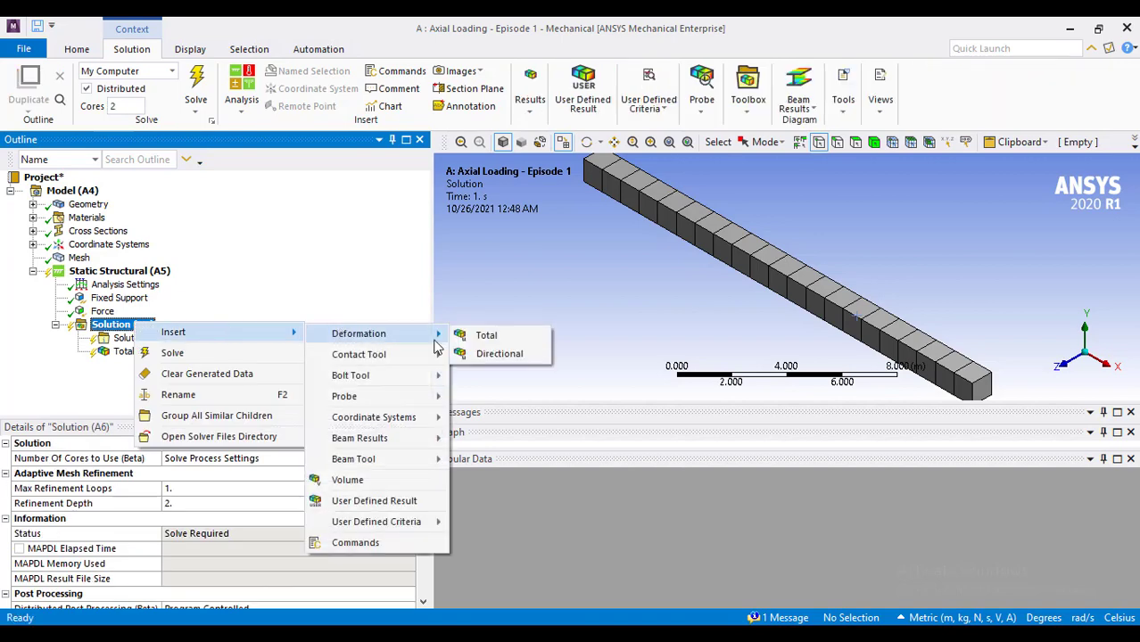
left_click(489, 354)
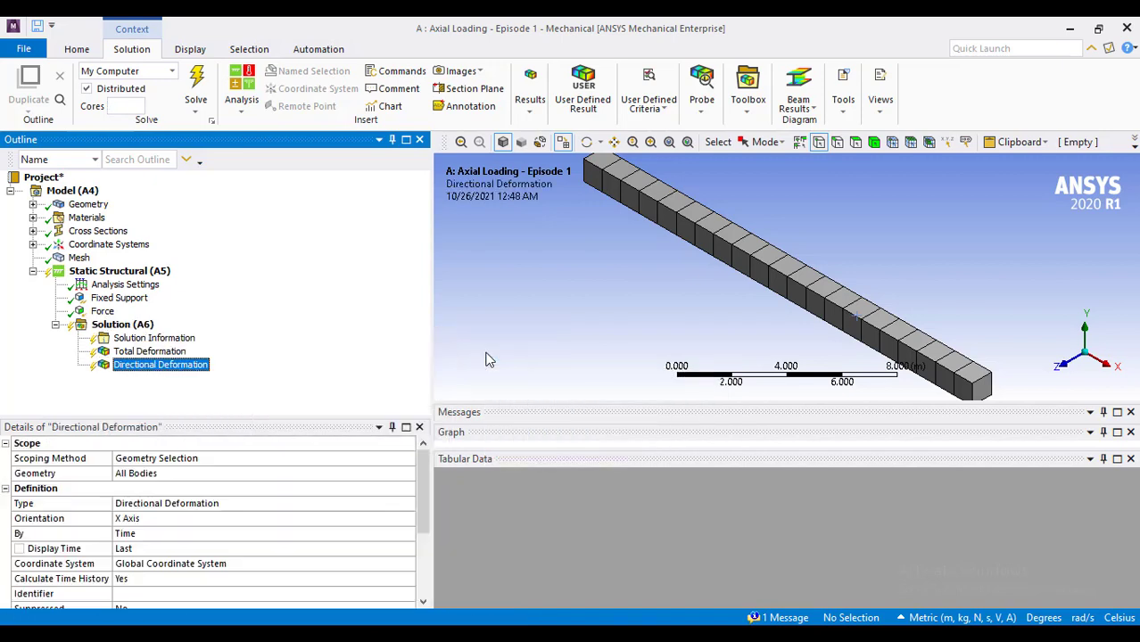
Rename the Directional Deformation result as "Deformation along x-axis"
right_click(174, 371)
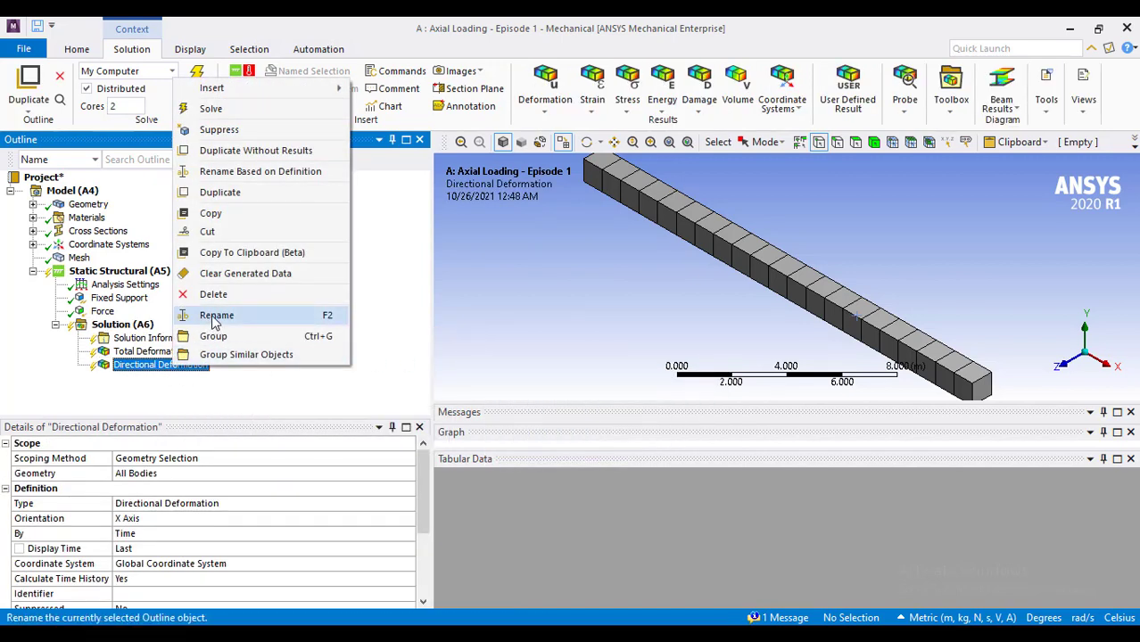
left_click(214, 323)
type("Fi")
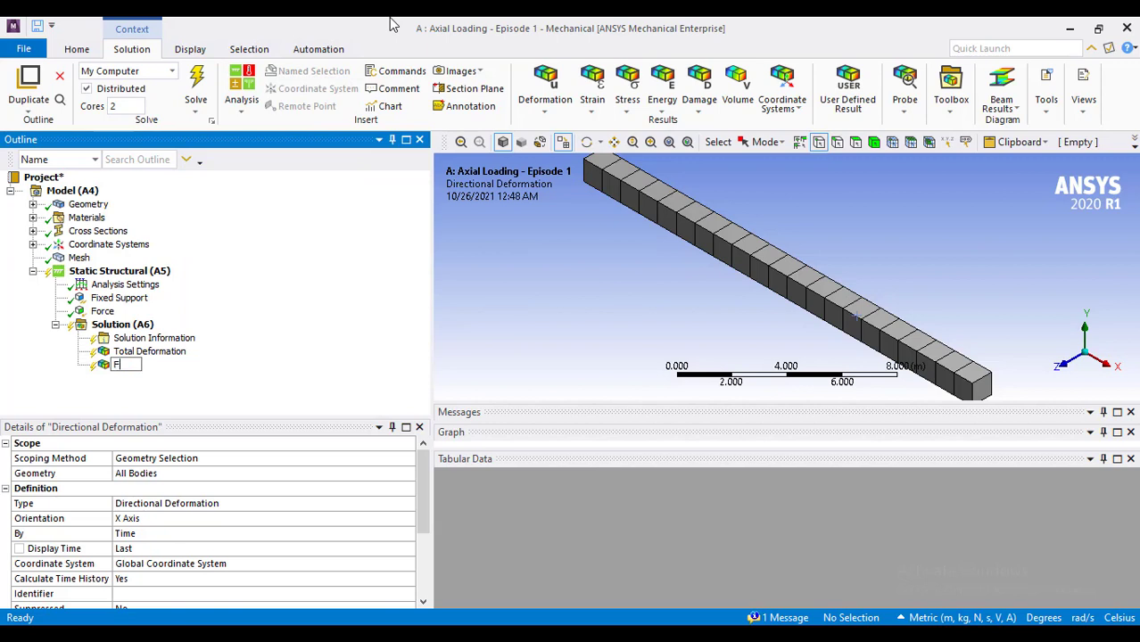
key("BackSpace")
key("BackSpace")
type("Deformation along x-axis")
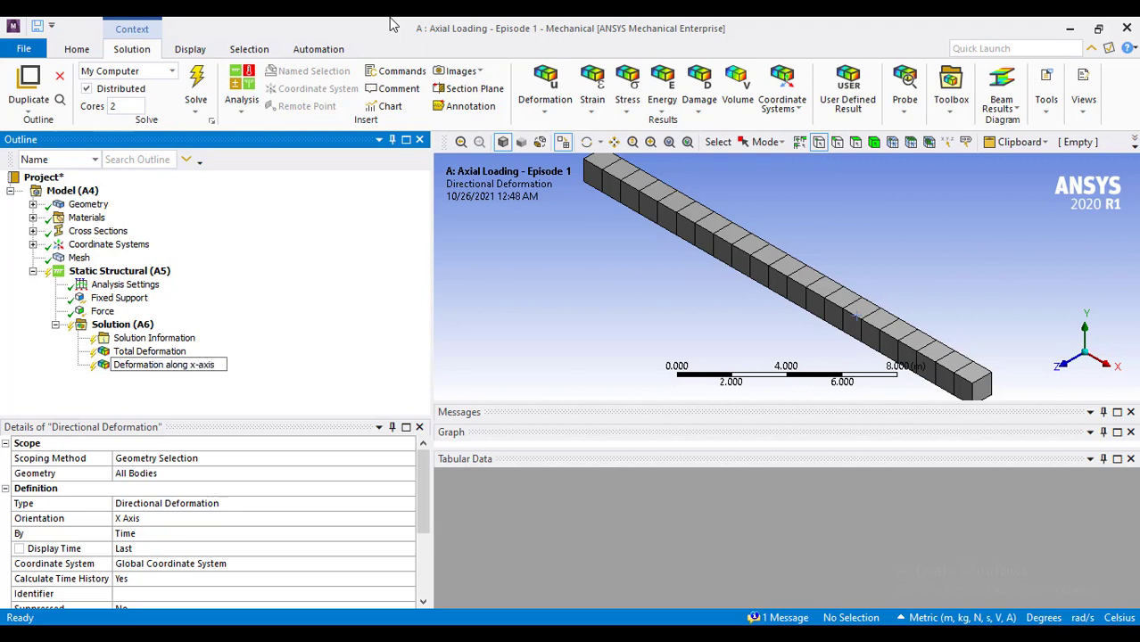
key("Return")
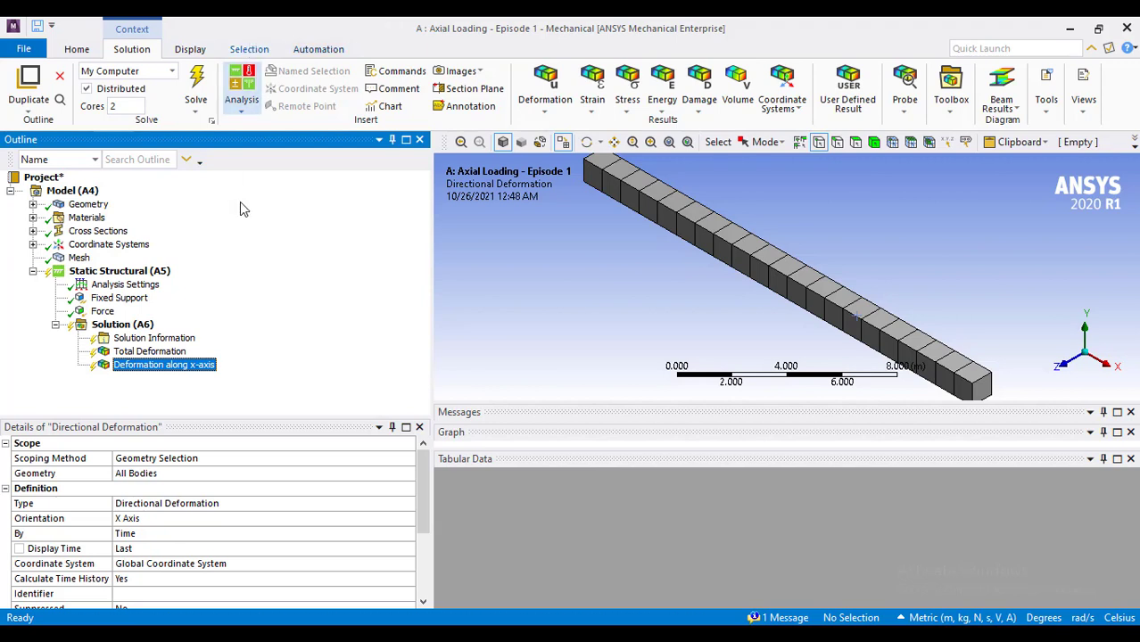
Duplicate the x-axis deformation result as a Y Axis directional deformation named "Deformation along y-axis"
right_click(194, 370)
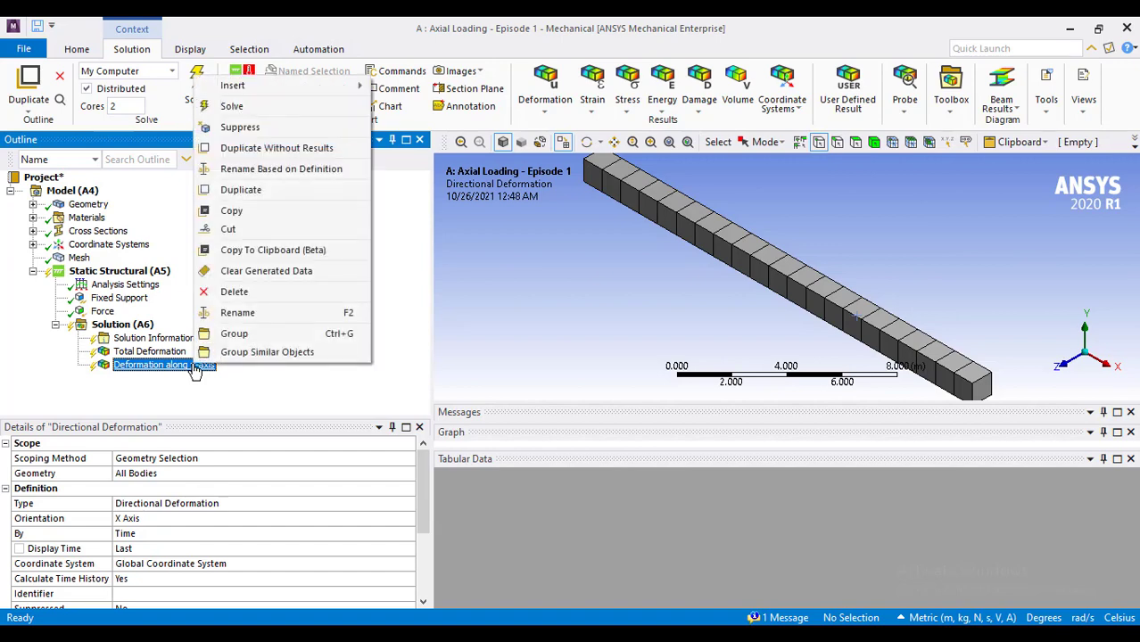
left_click(246, 191)
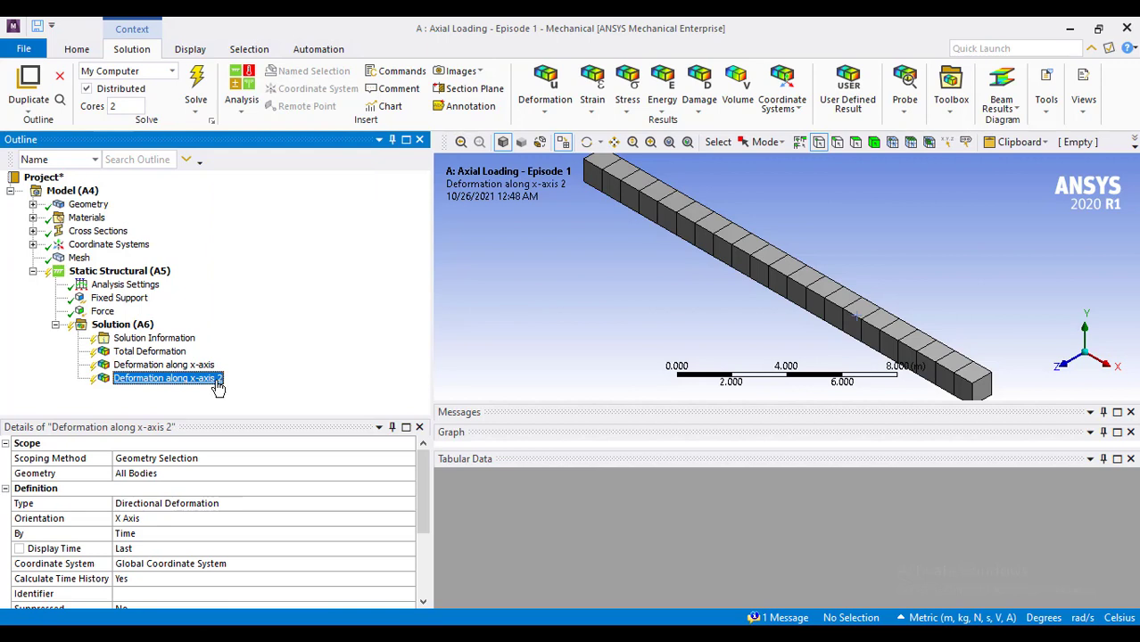
right_click(219, 385)
left_click(252, 327)
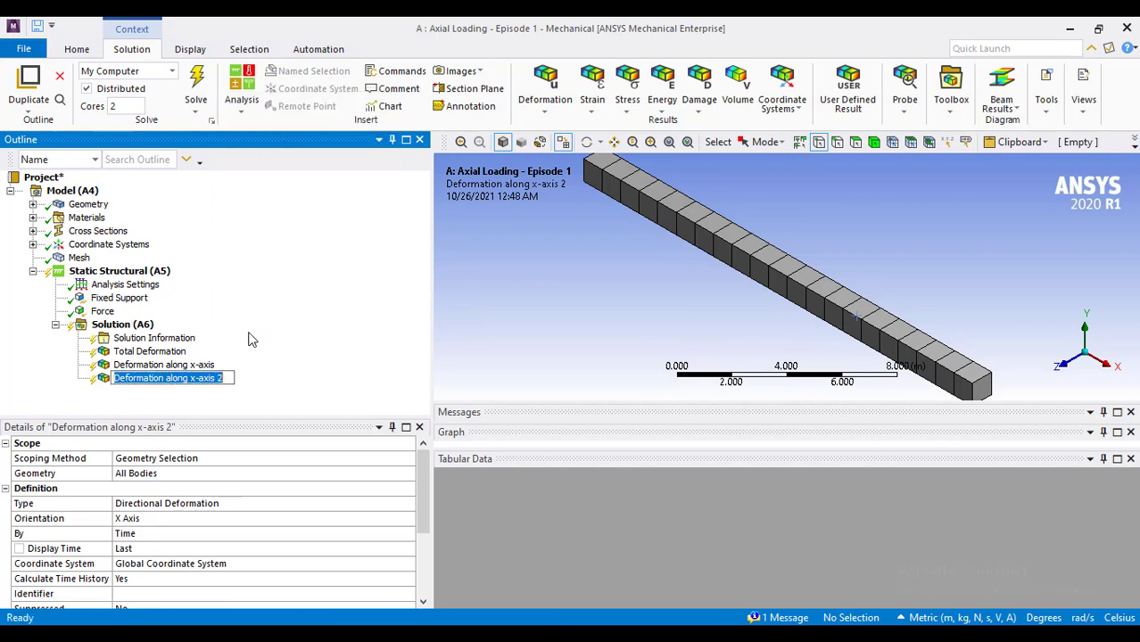
left_click(230, 381)
key("BackSpace")
key("BackSpace")
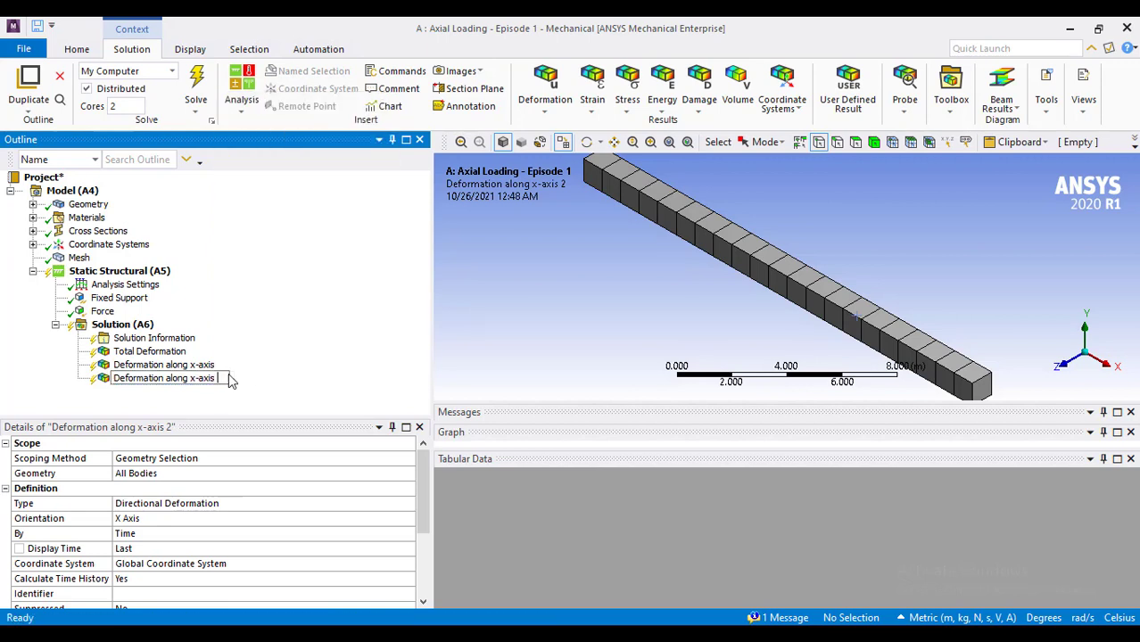
key("BackSpace")
key("BackSpace")
type("y-axis")
key("Return")
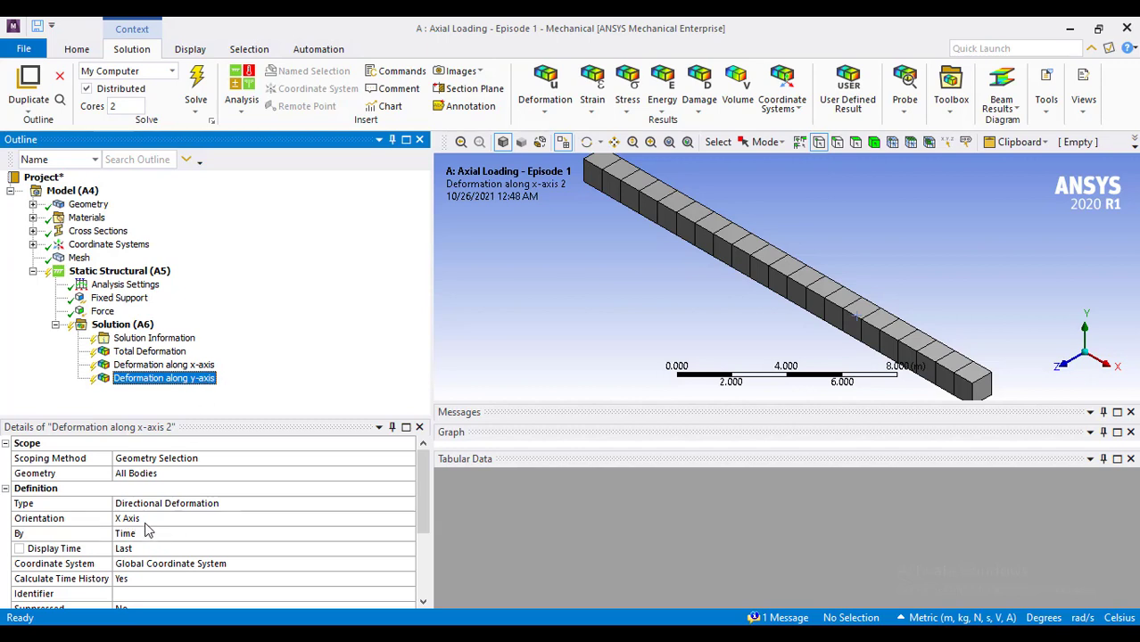
double_click(146, 522)
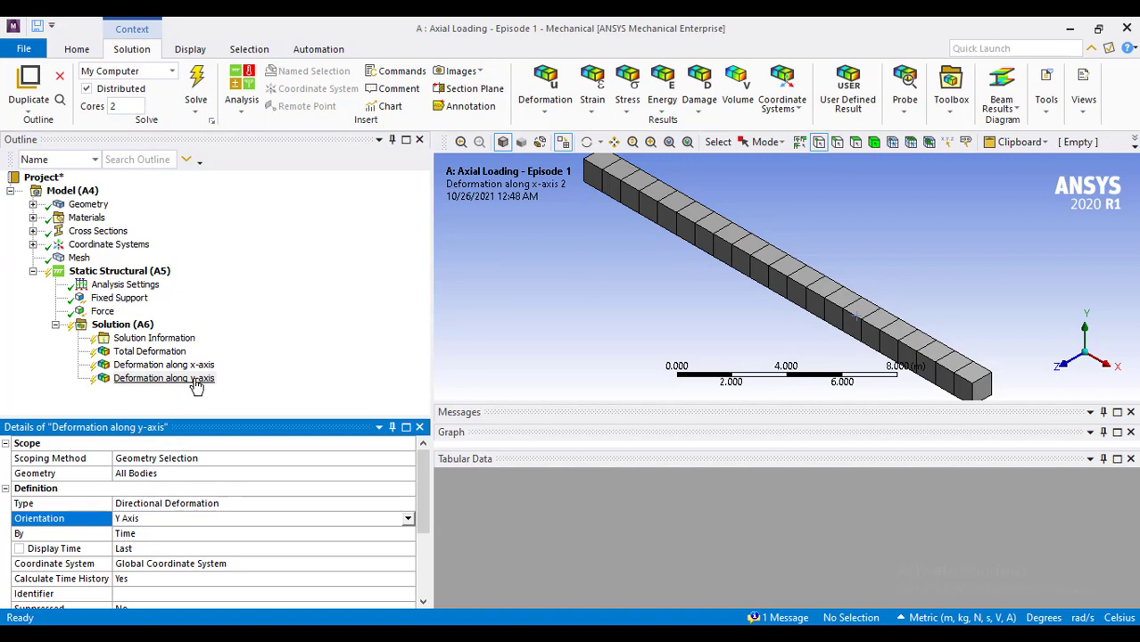
Duplicate the y-axis deformation result as a Z Axis directional deformation named "Deformation along z-axis"
right_click(196, 382)
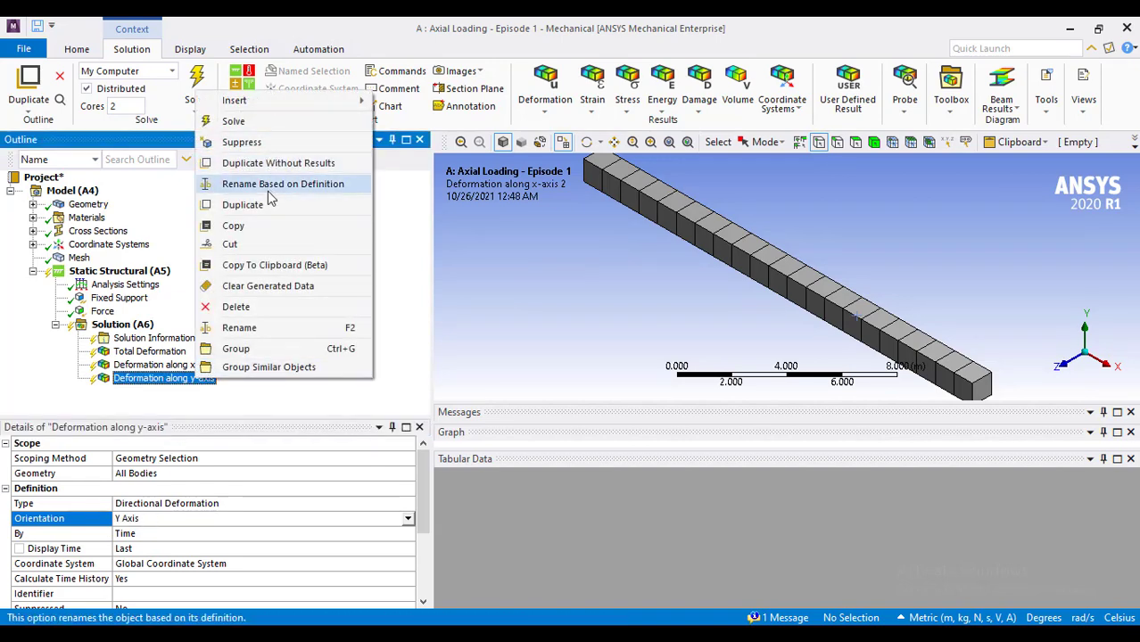
left_click(267, 204)
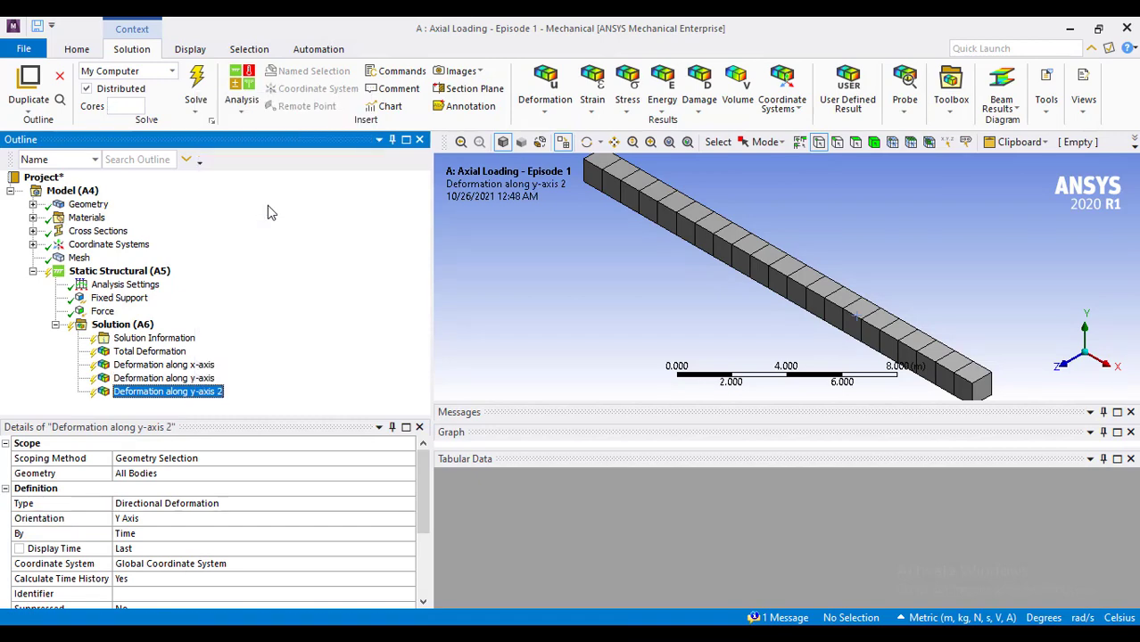
right_click(214, 392)
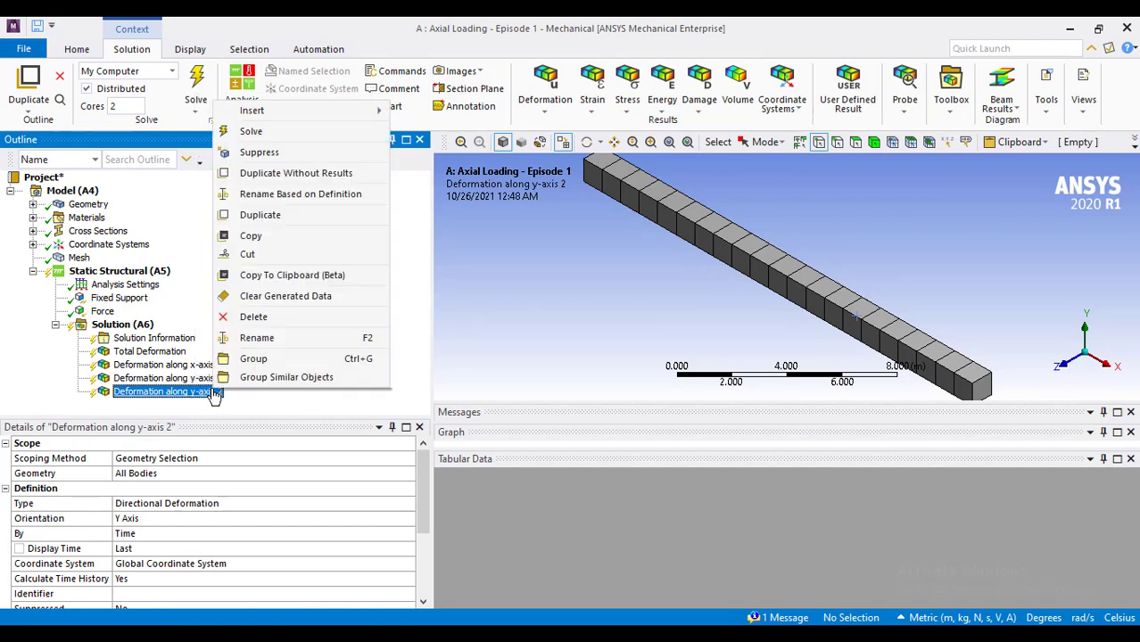
left_click(255, 339)
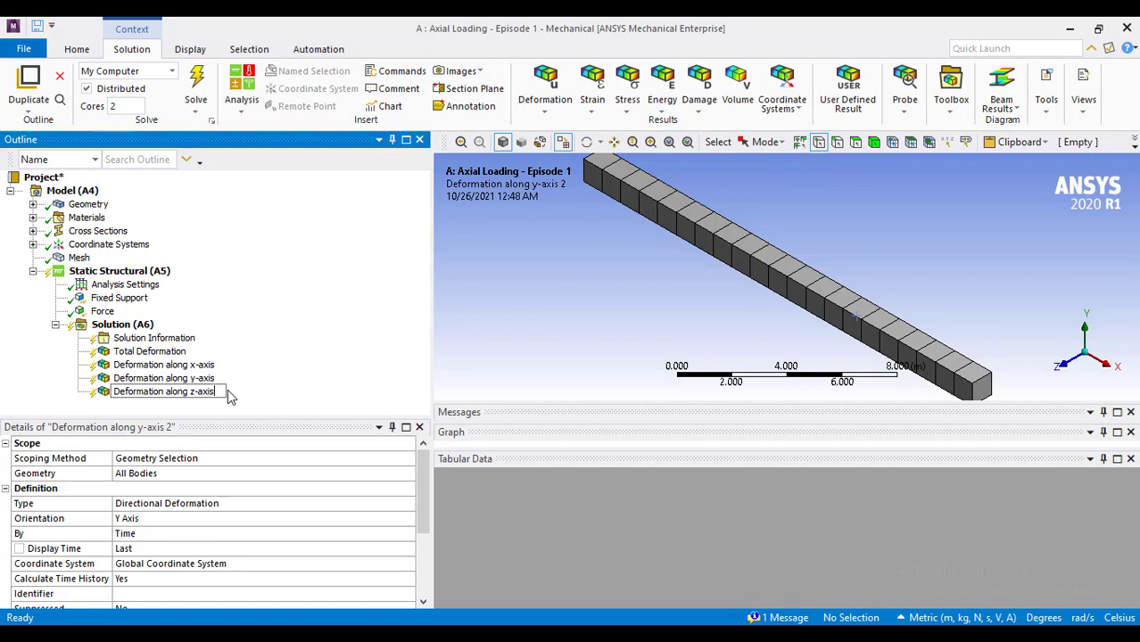
key("Return")
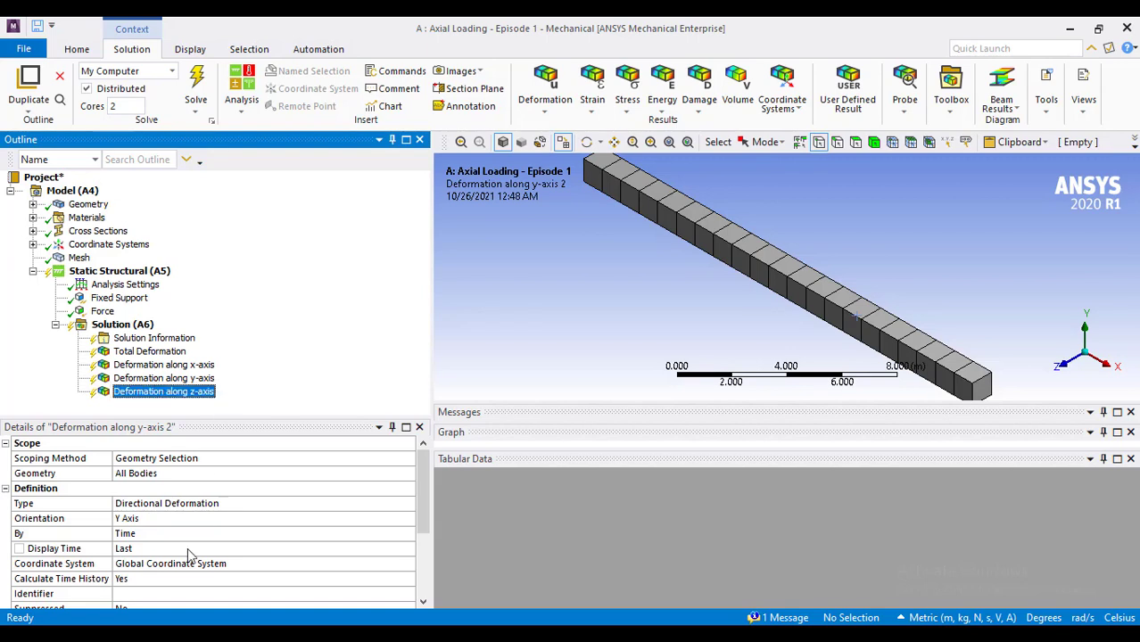
double_click(157, 521)
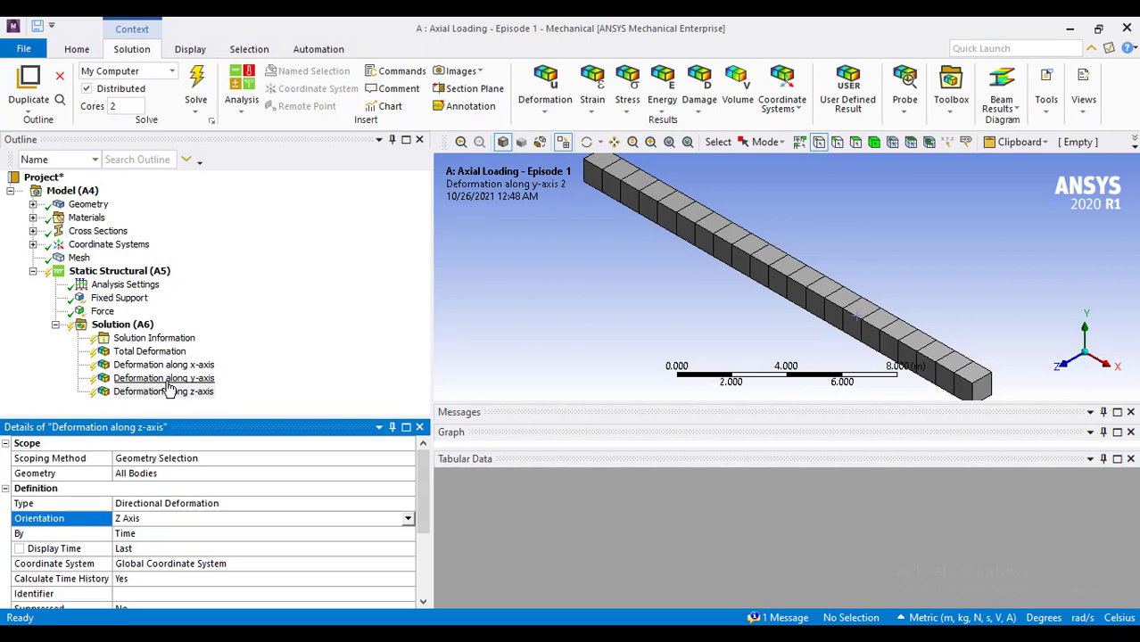
Add a Force Reaction probe to the solution, with Fixed Support as its boundary condition
right_click(125, 327)
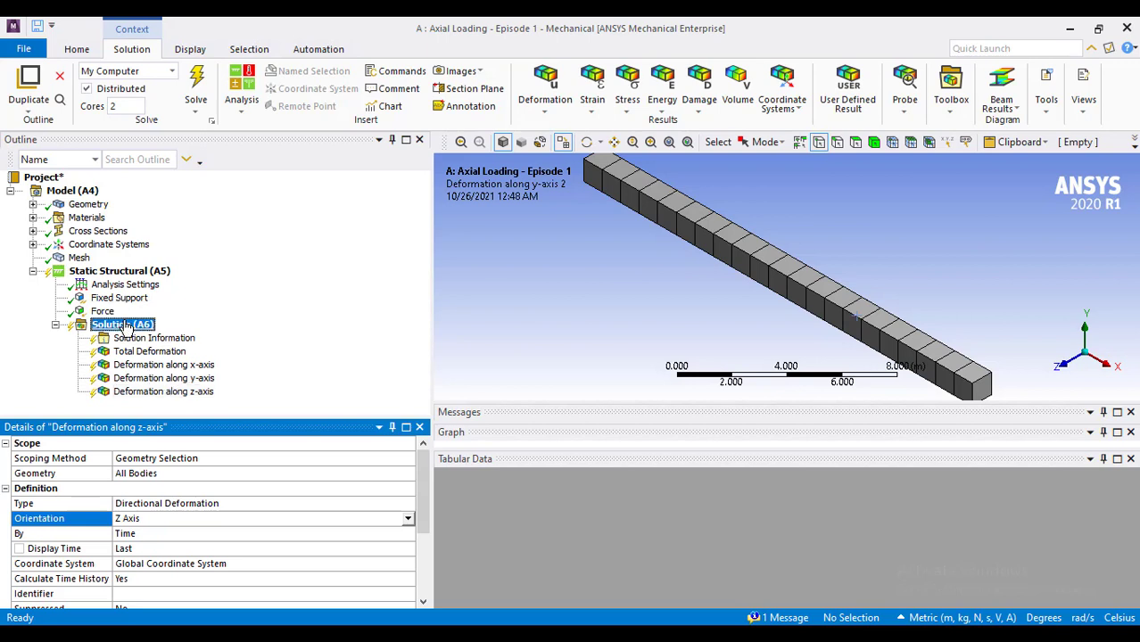
mouse_move(200, 331)
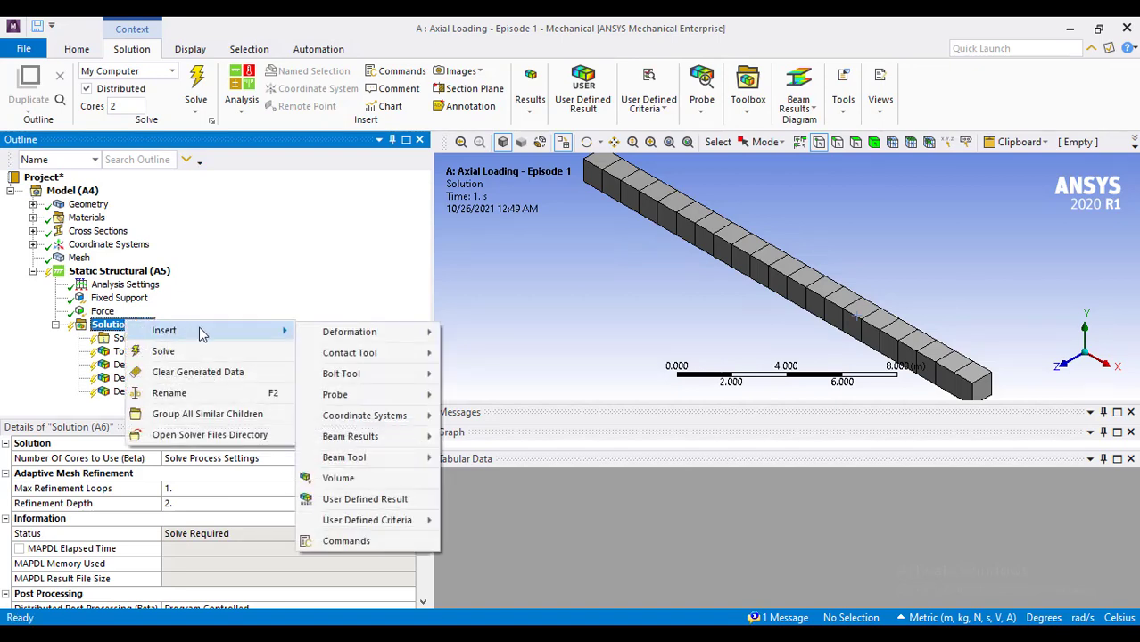
mouse_move(380, 398)
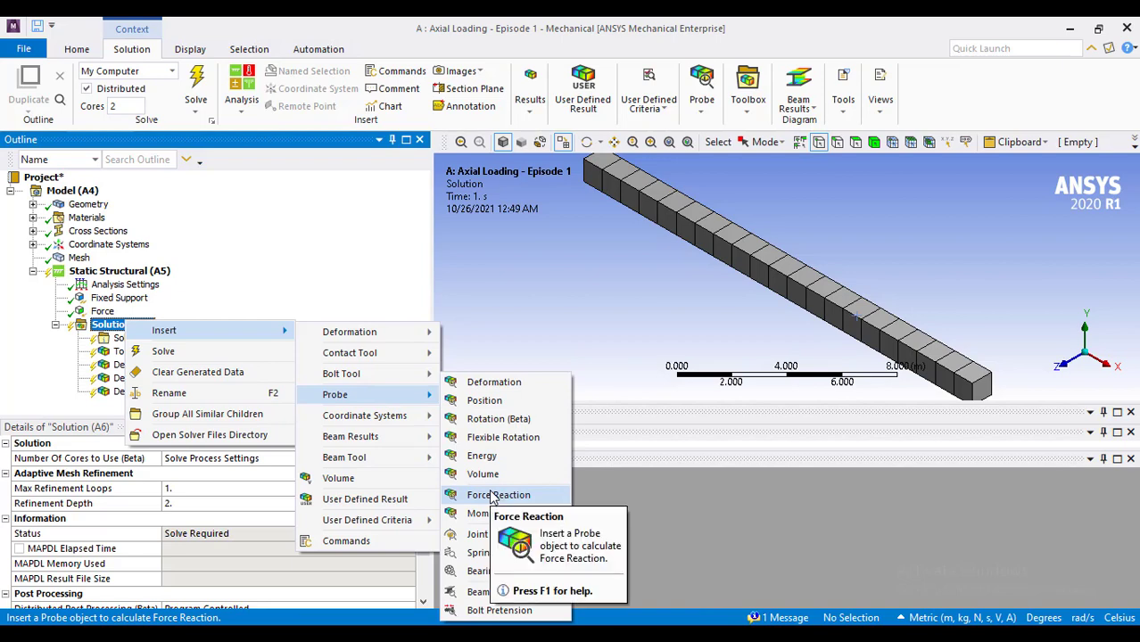
left_click(519, 500)
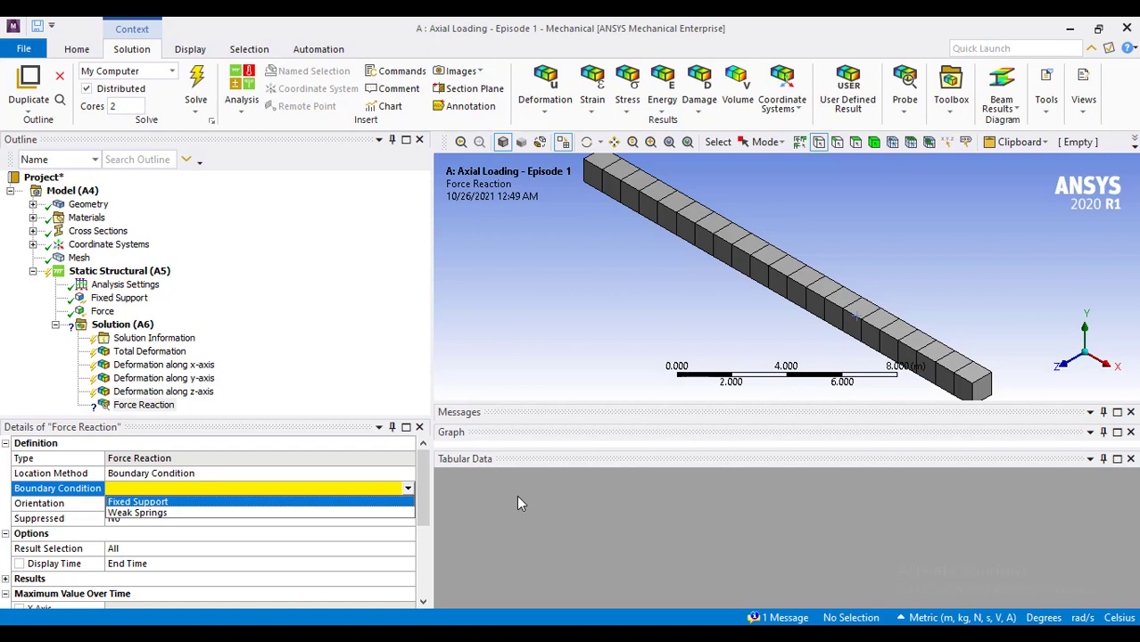
left_click(279, 502)
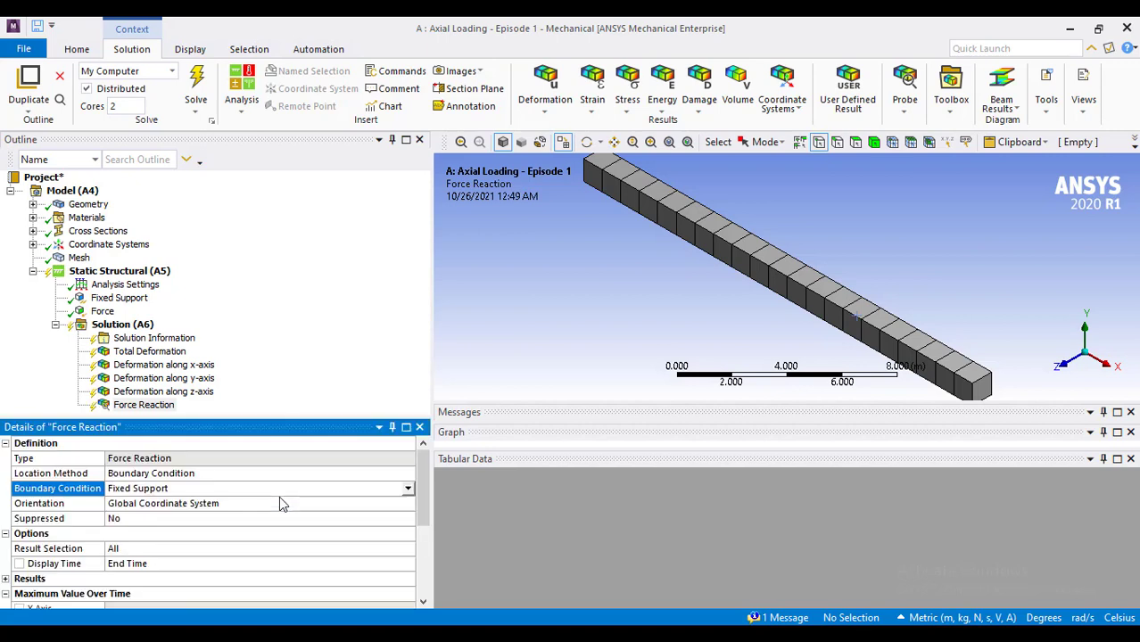
Add a Moment Reaction probe to the solution, with Fixed Support as its boundary condition
right_click(147, 326)
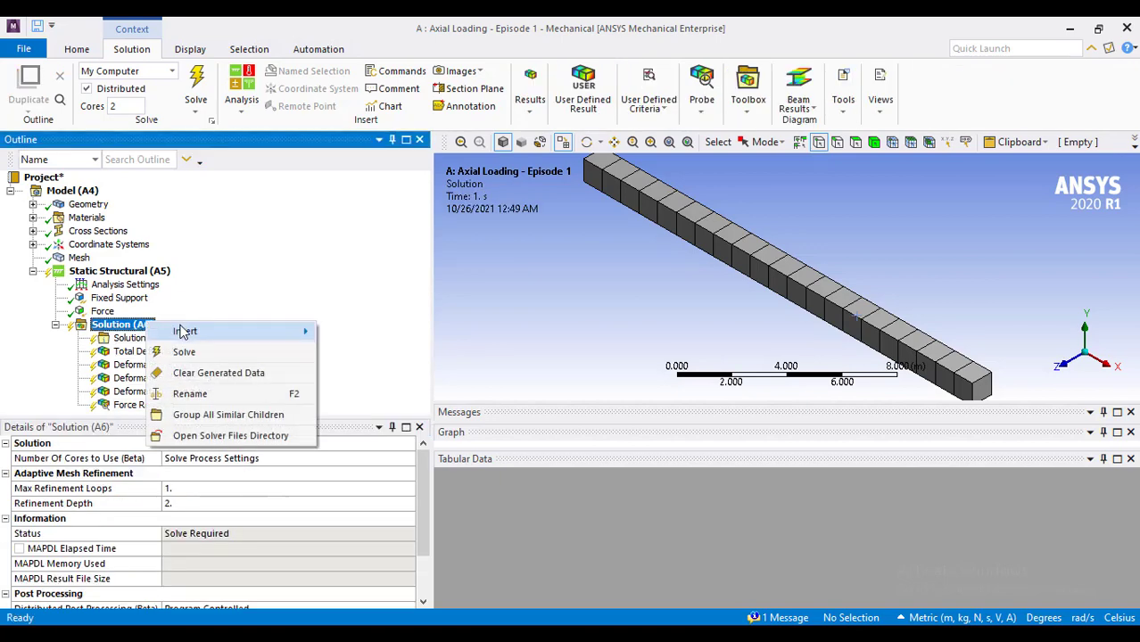
mouse_move(288, 341)
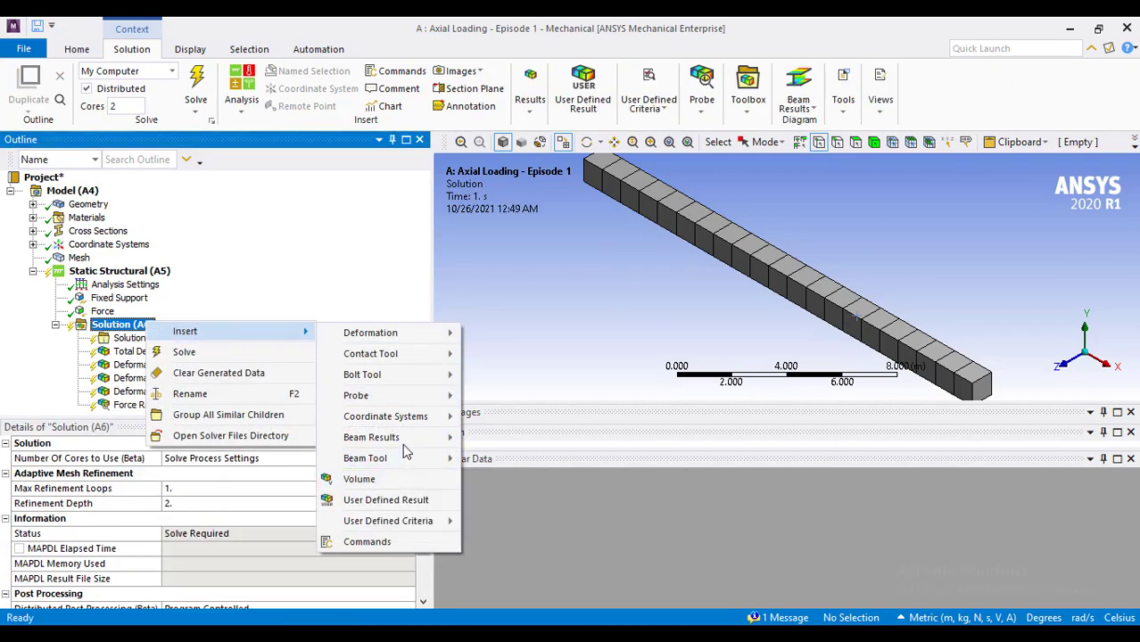
mouse_move(407, 424)
mouse_move(419, 395)
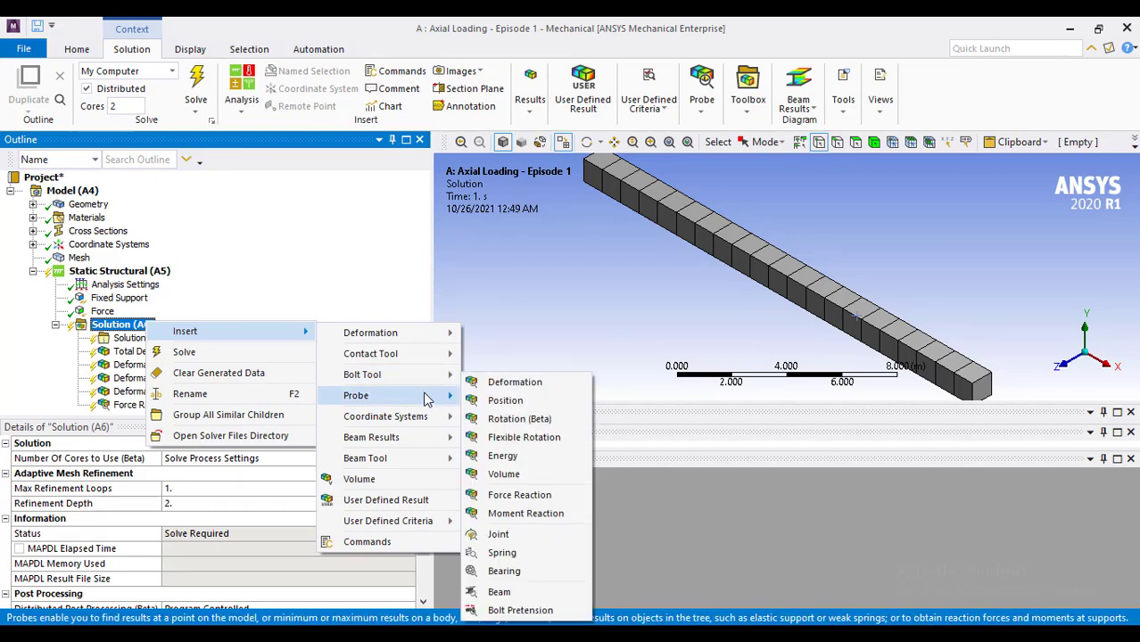
left_click(528, 515)
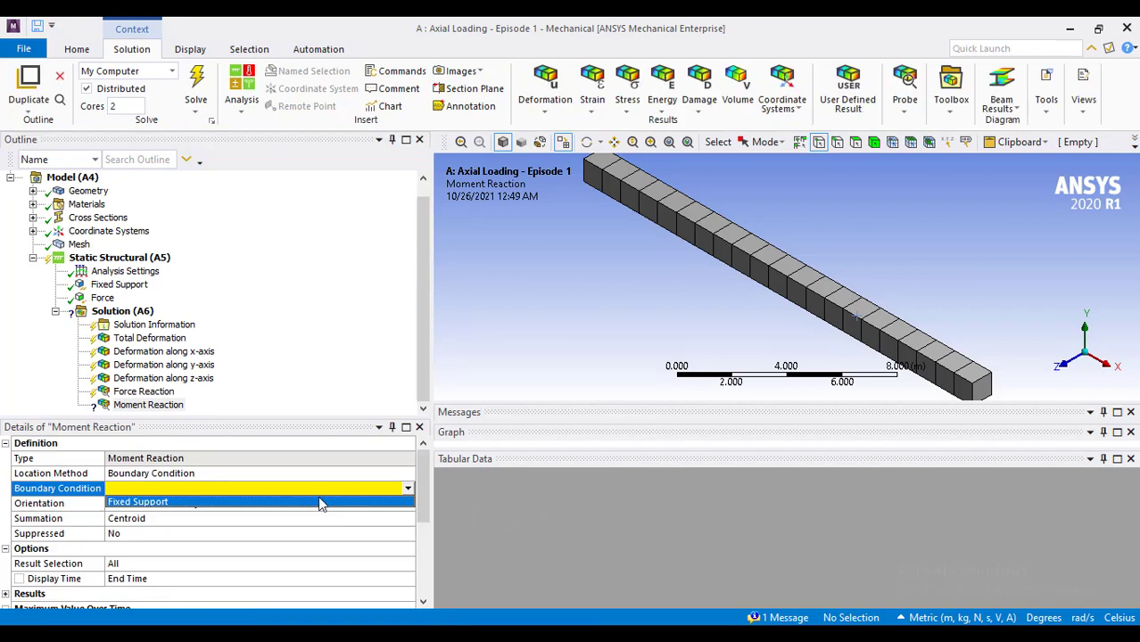
left_click(318, 499)
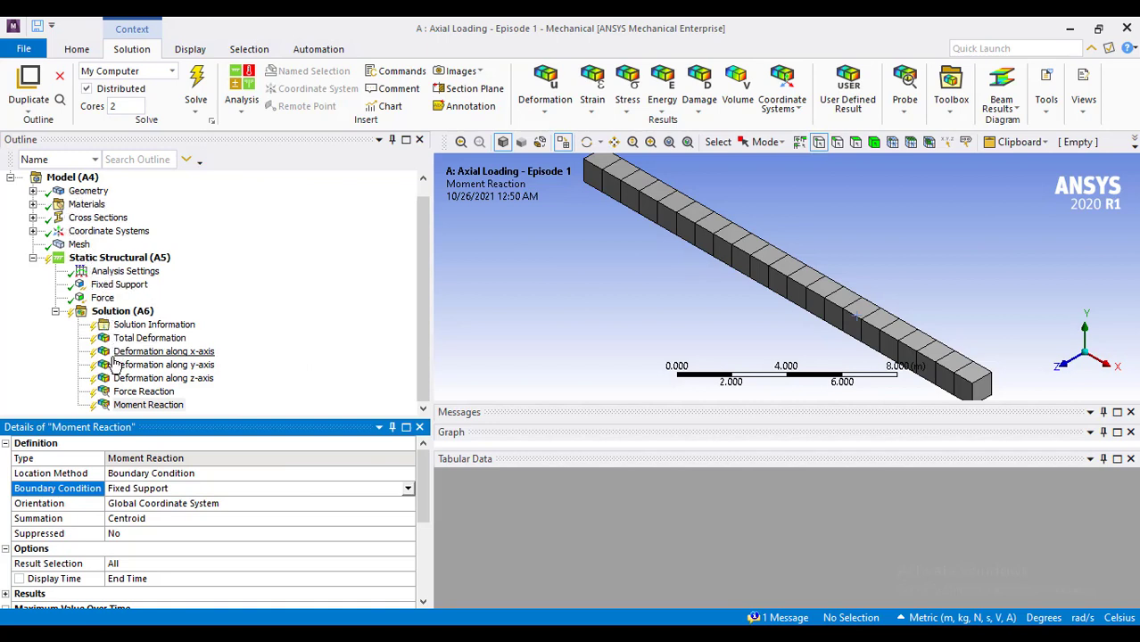
Solve the static structural analysis and display the Total Deformation result
left_click(195, 82)
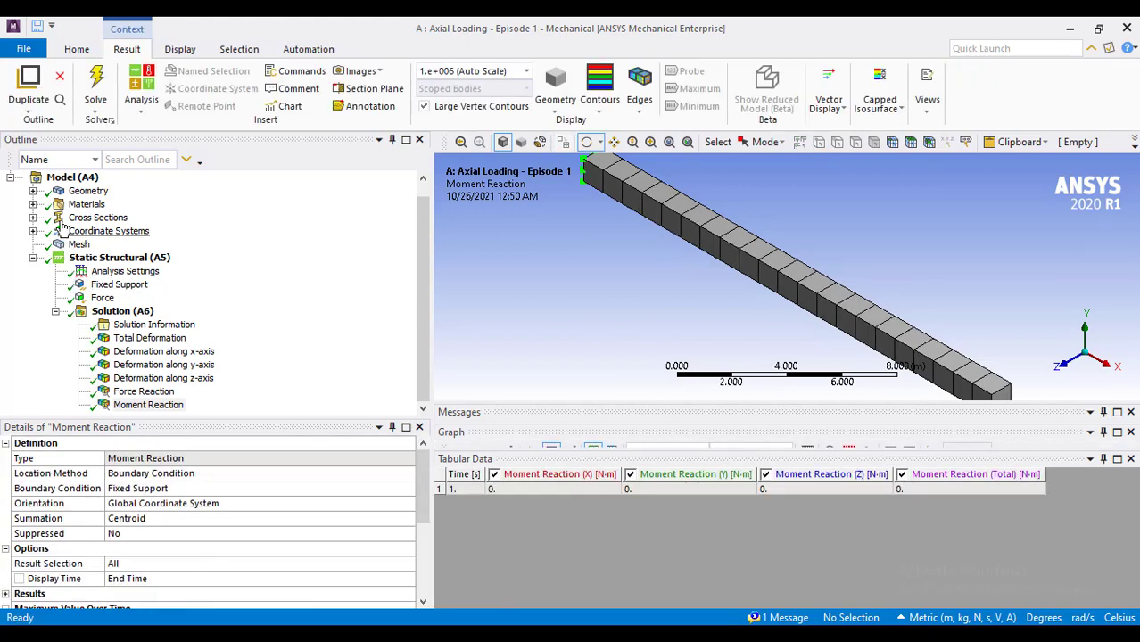
left_click(134, 343)
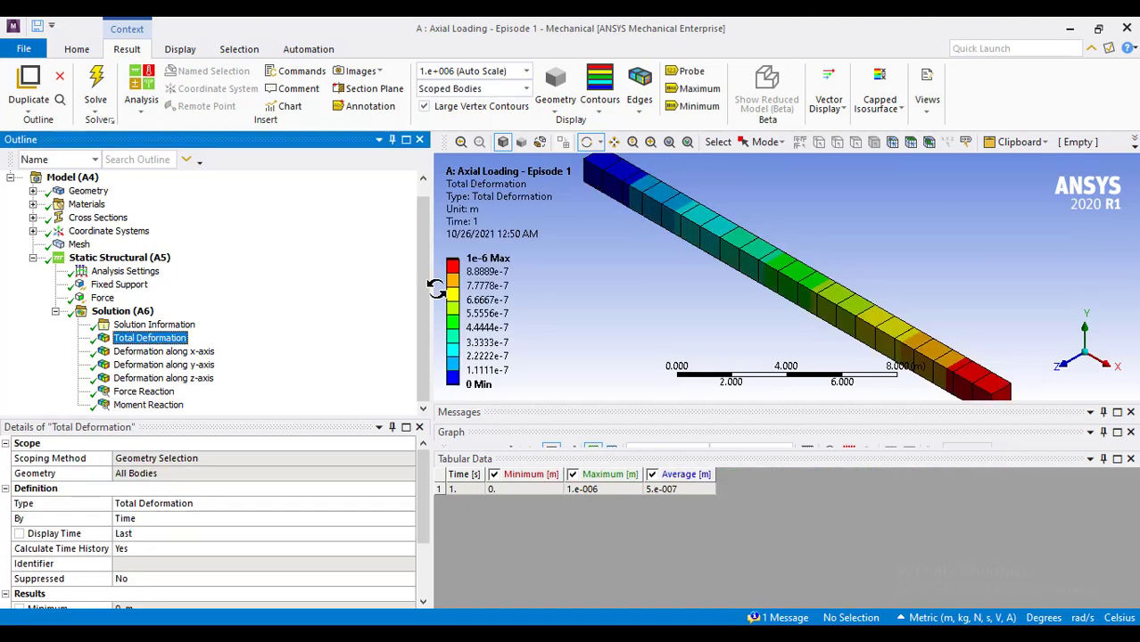
left_click(475, 273)
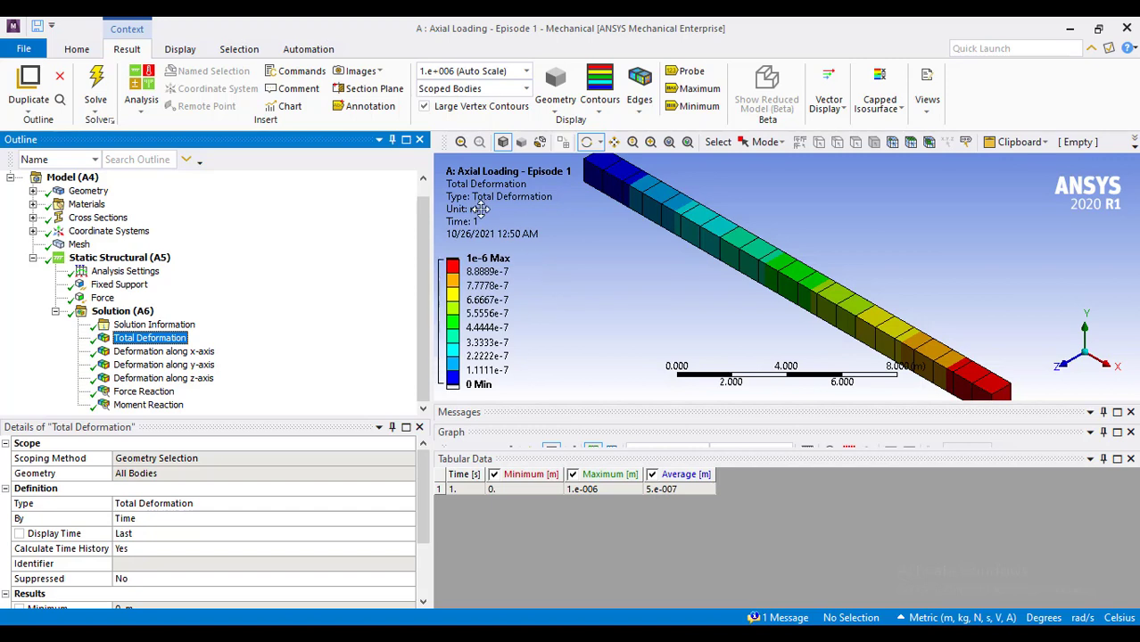
left_click(502, 250)
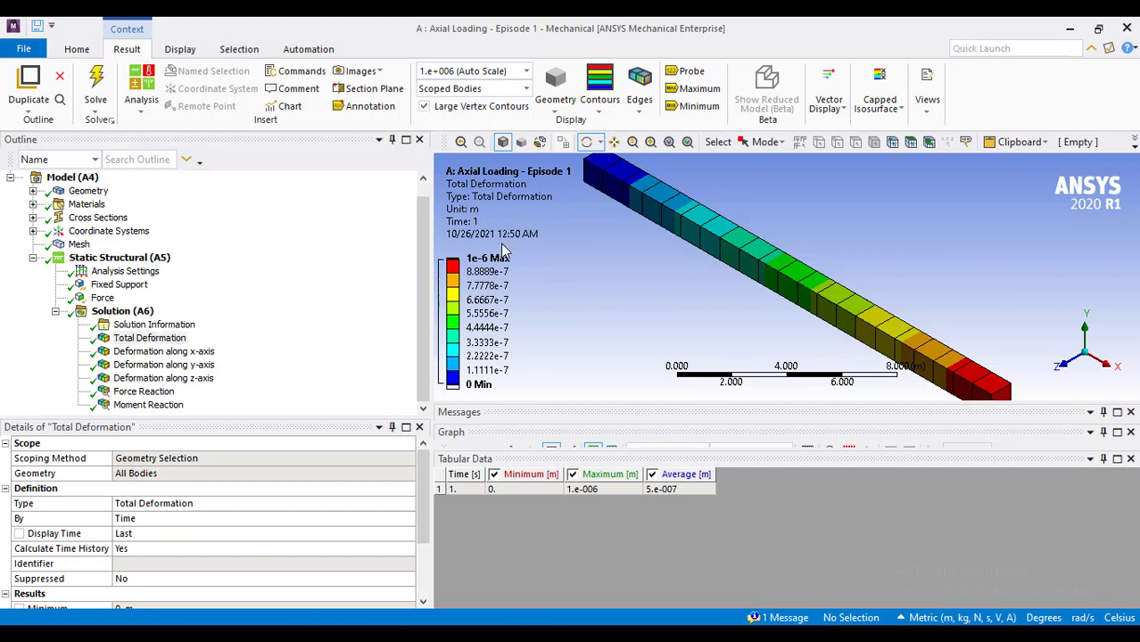
Review the deformations along the x, y and z axes, plus the force and moment reactions at the fixed support
left_click(210, 351)
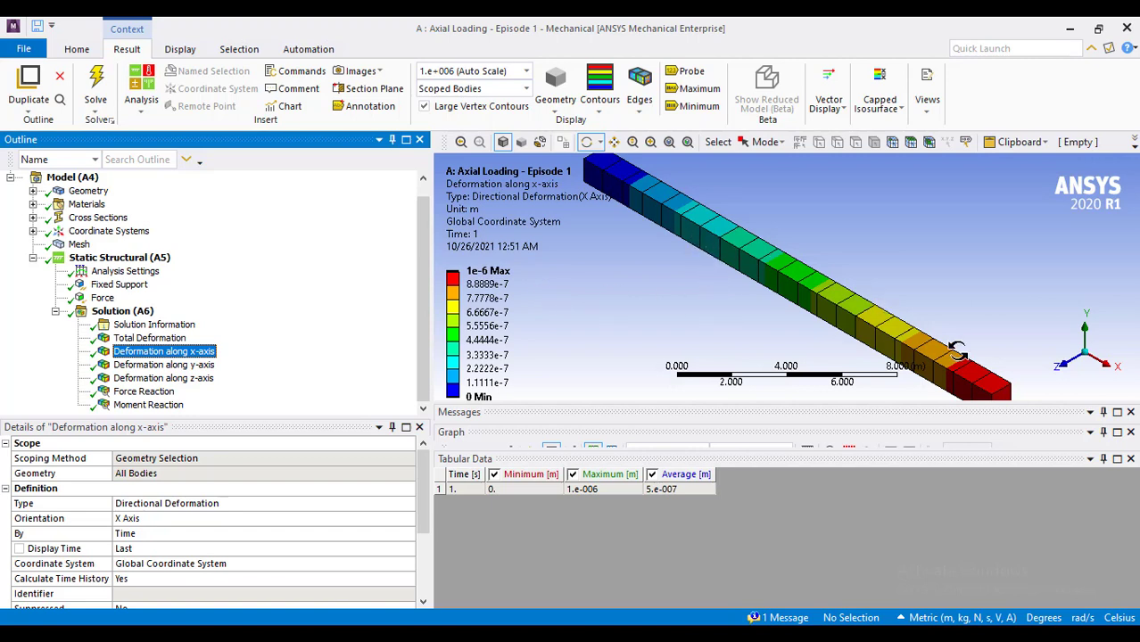
left_click(1063, 375)
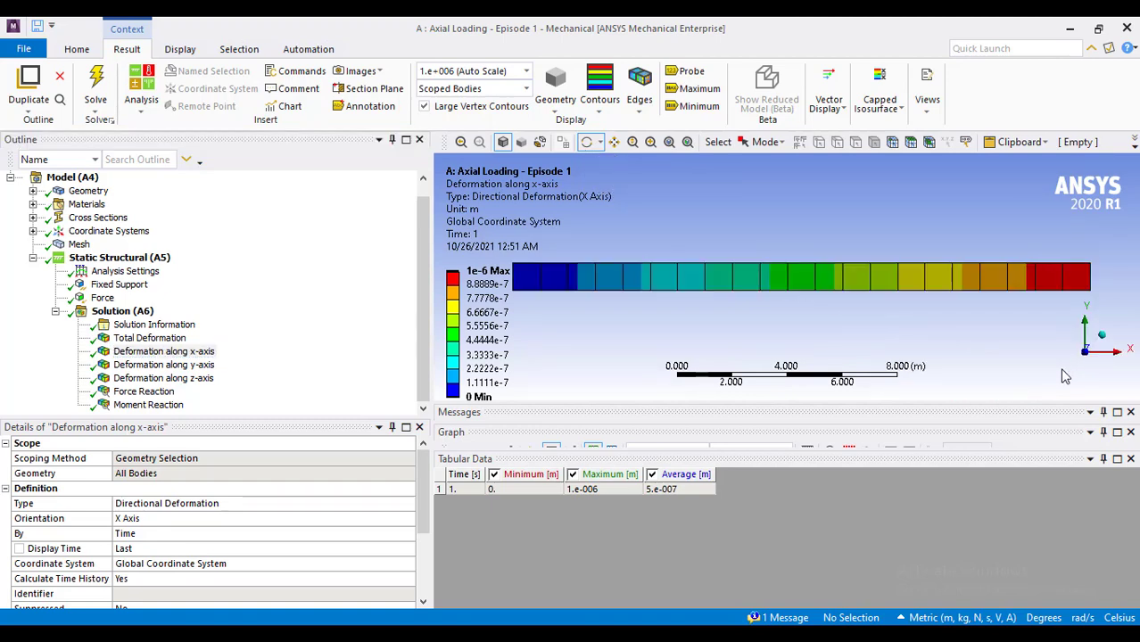
left_click(169, 365)
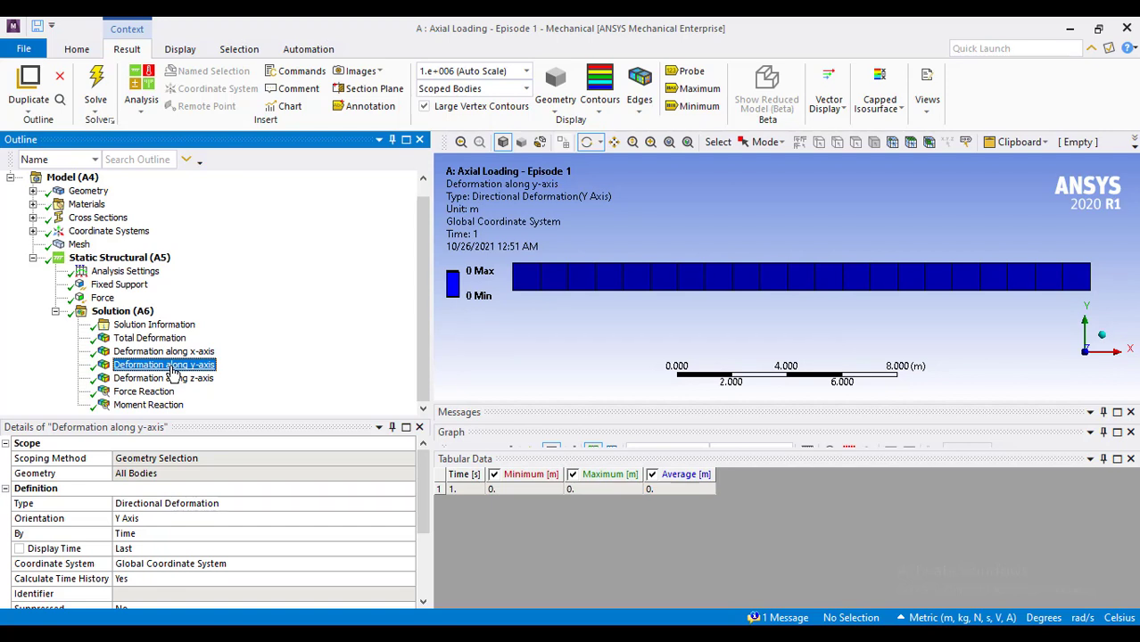
left_click(178, 379)
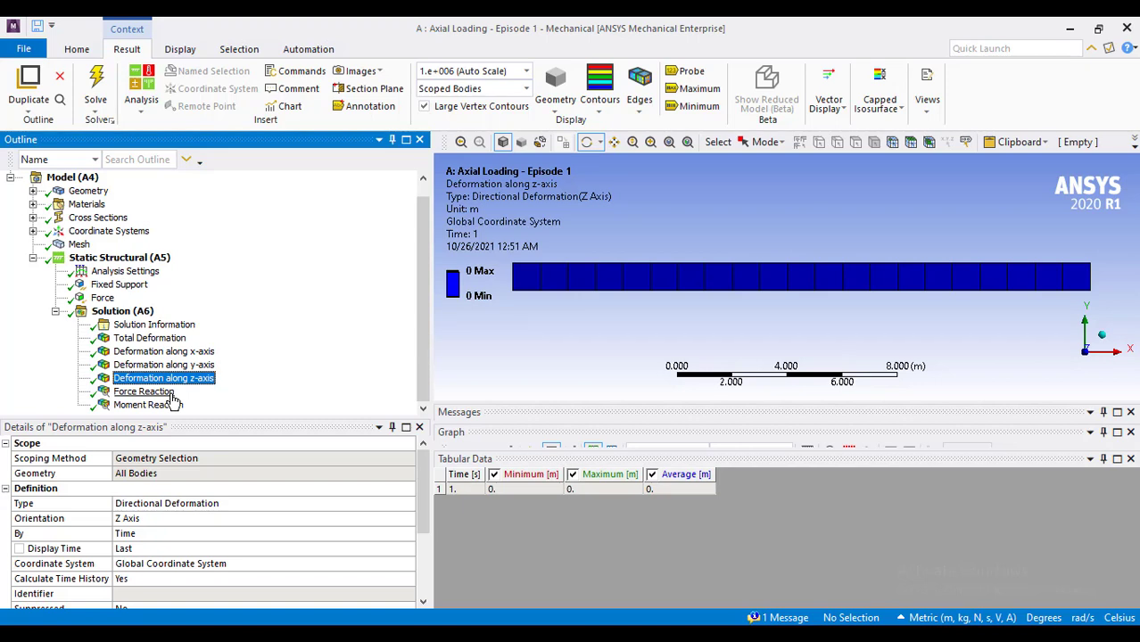
left_click(169, 393)
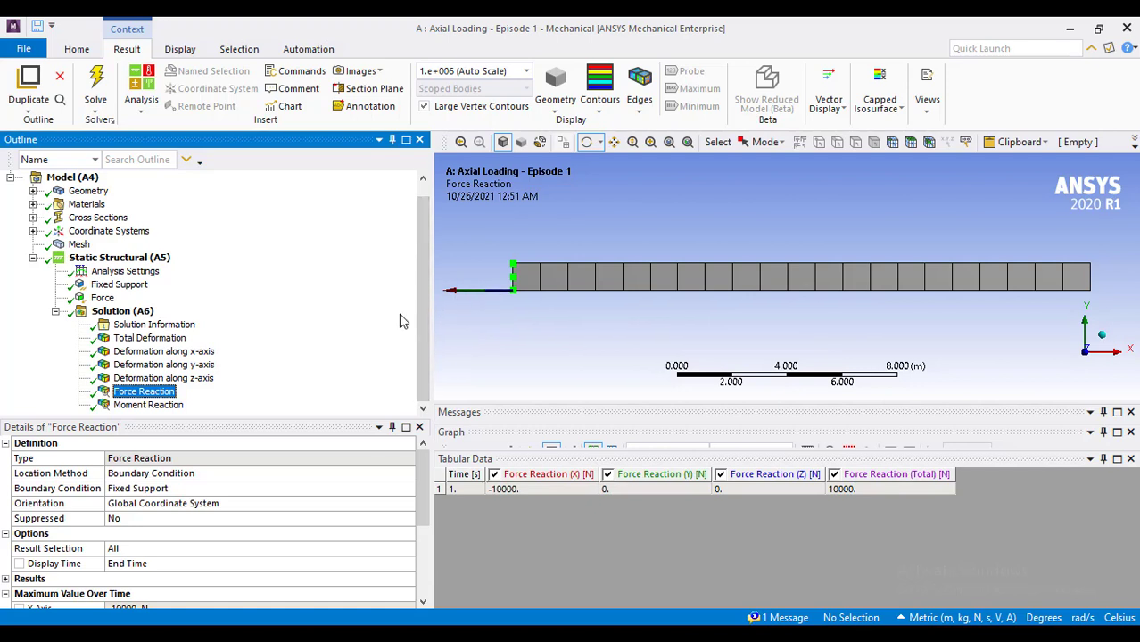
left_click(154, 406)
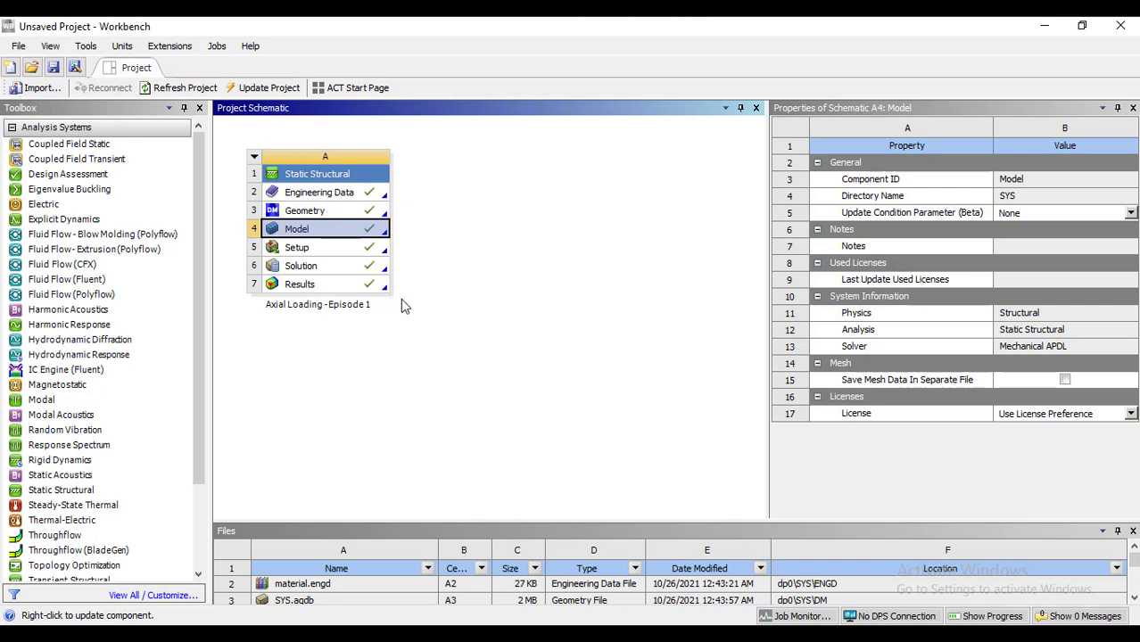
Start saving the project as a new file, browsing to the ANSYS-TUTORIAL-REPOSITORY folder inside Videos
left_click(19, 47)
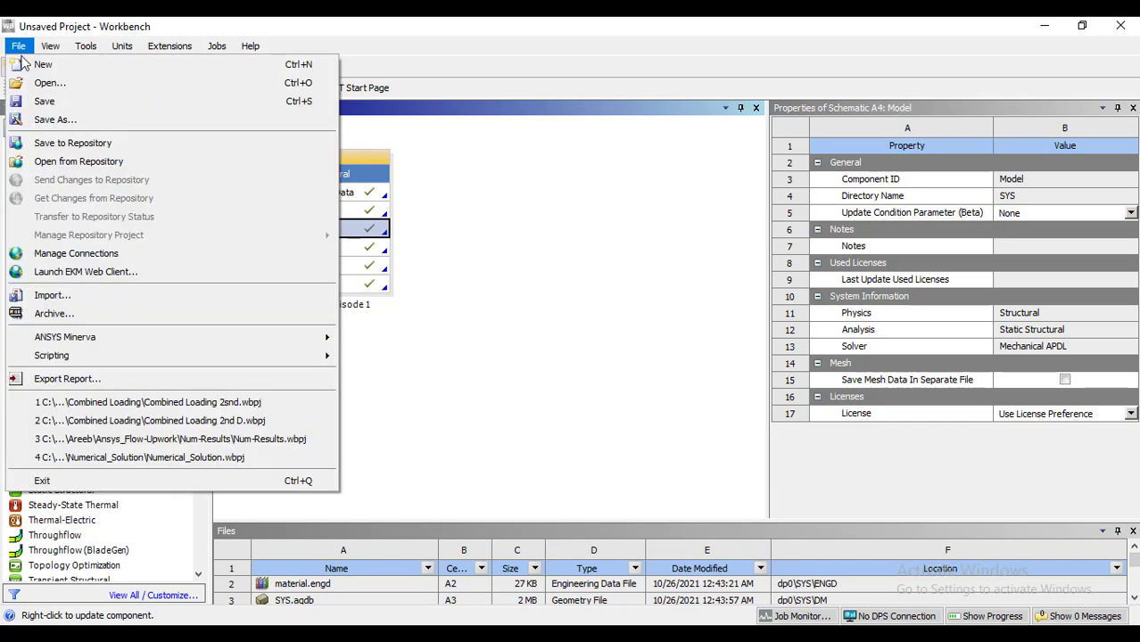
left_click(64, 119)
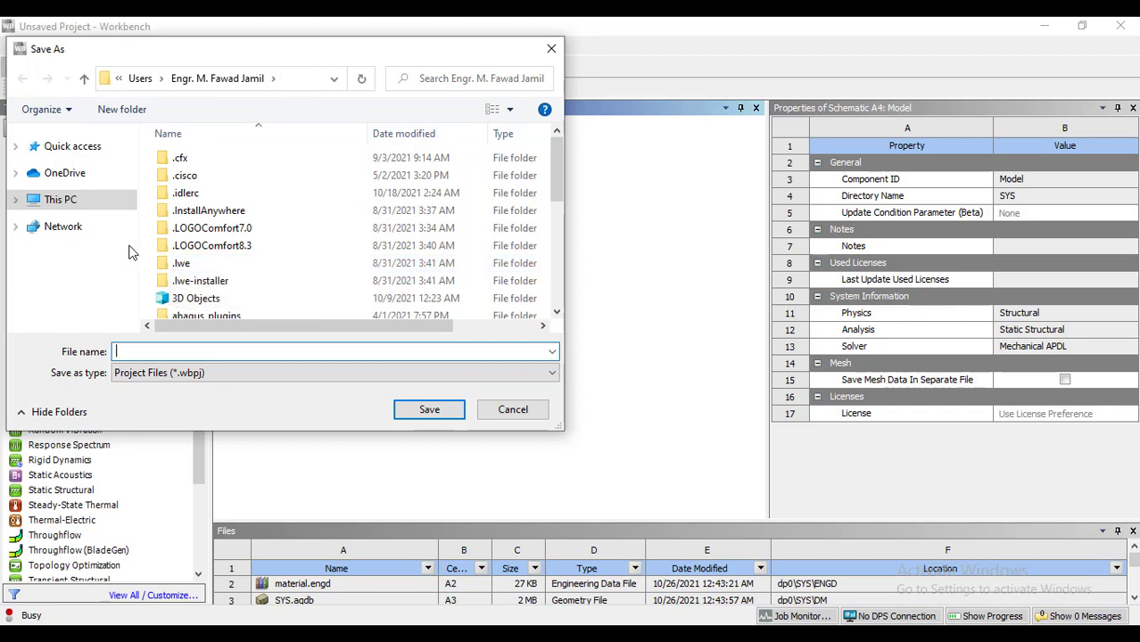
left_click(14, 201)
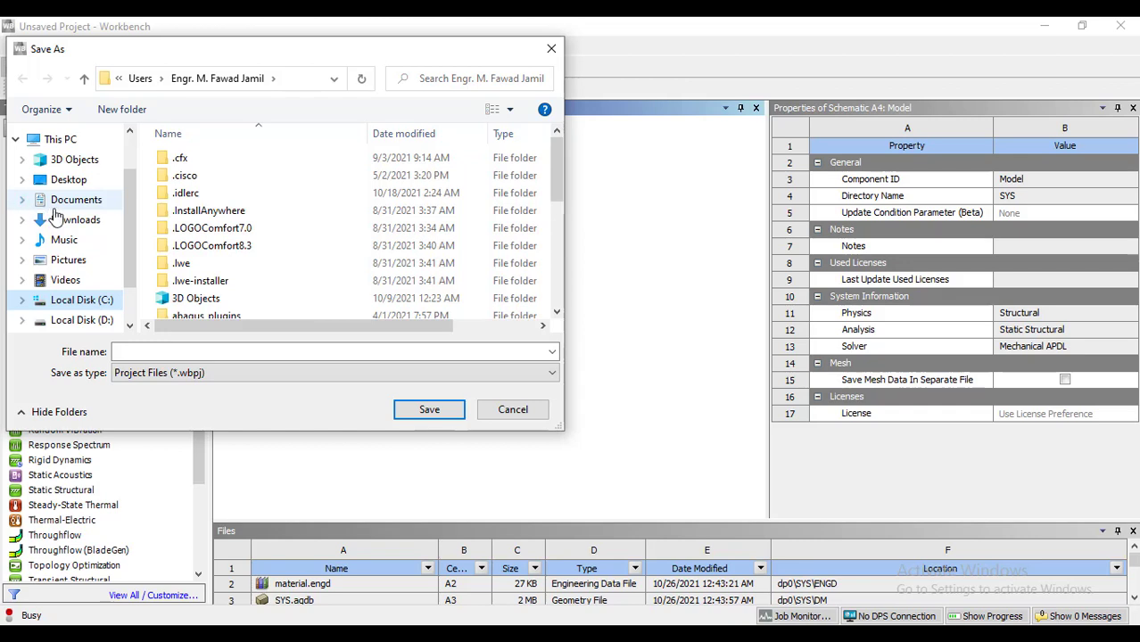
left_click(79, 280)
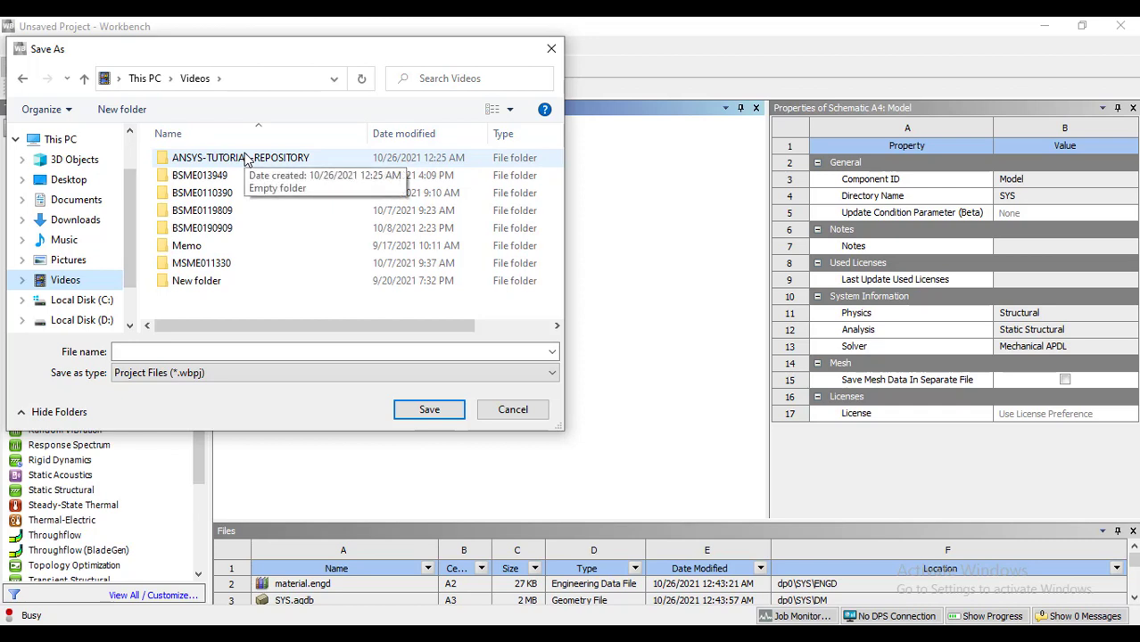
left_click(272, 168)
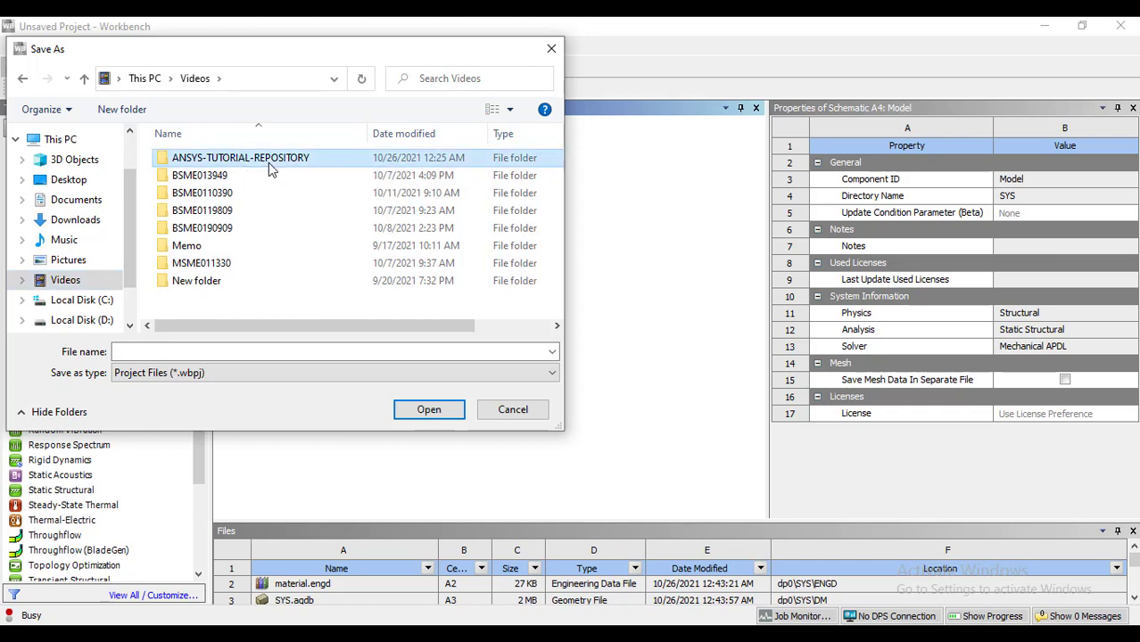
double_click(270, 165)
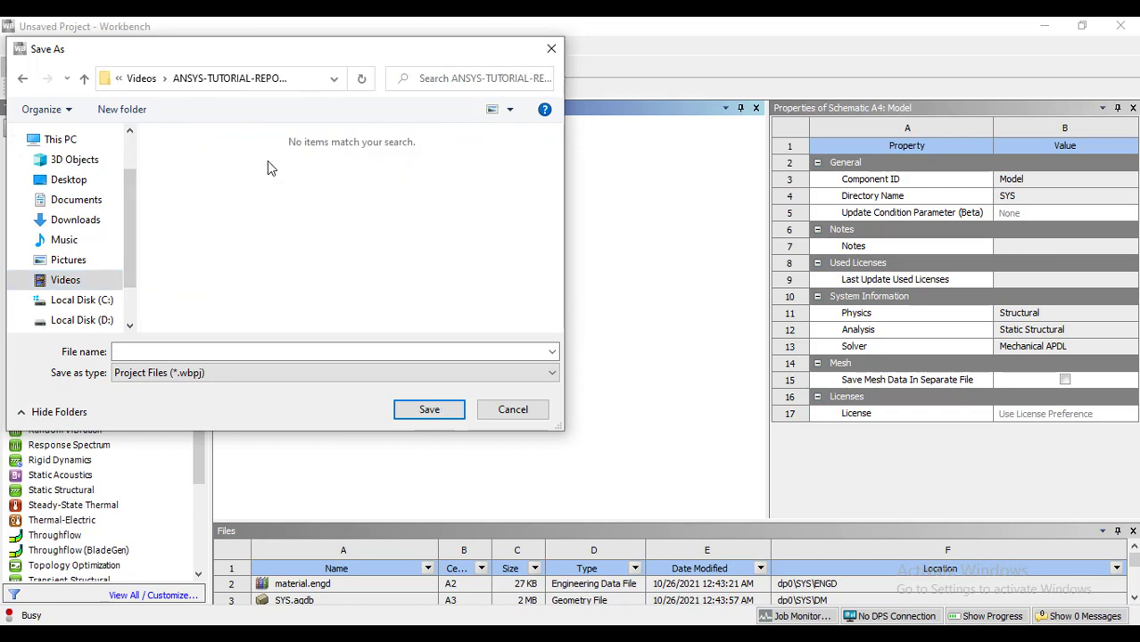
Create a folder named Axial-Loading-Episode-1 inside ANSYS-TUTORIAL-REPOSITORY
left_click(138, 114)
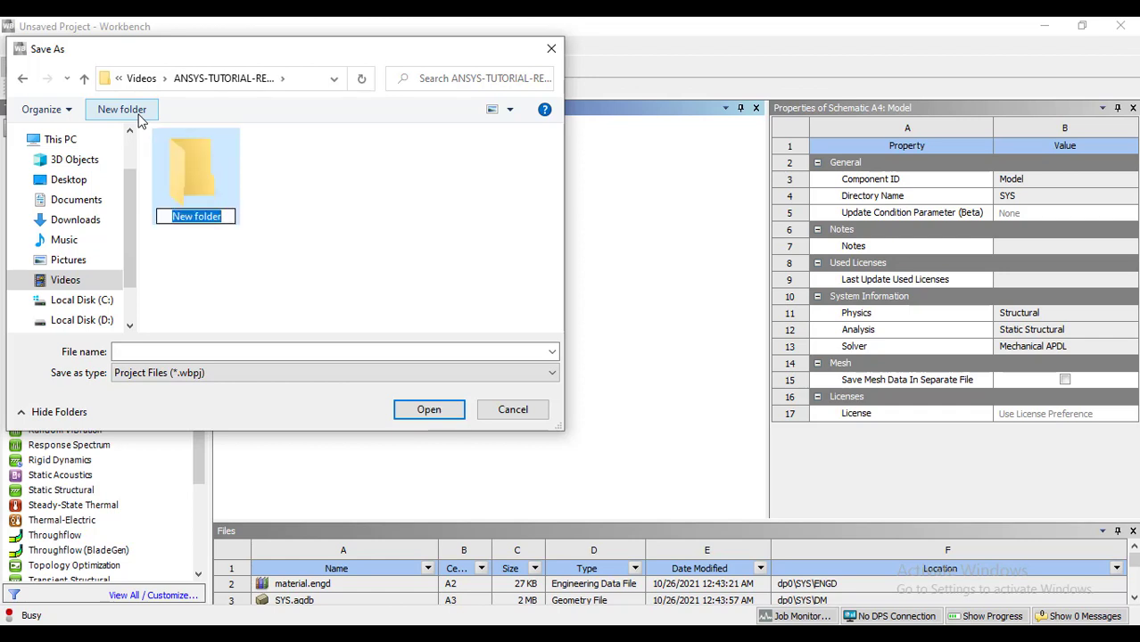
type("Axial")
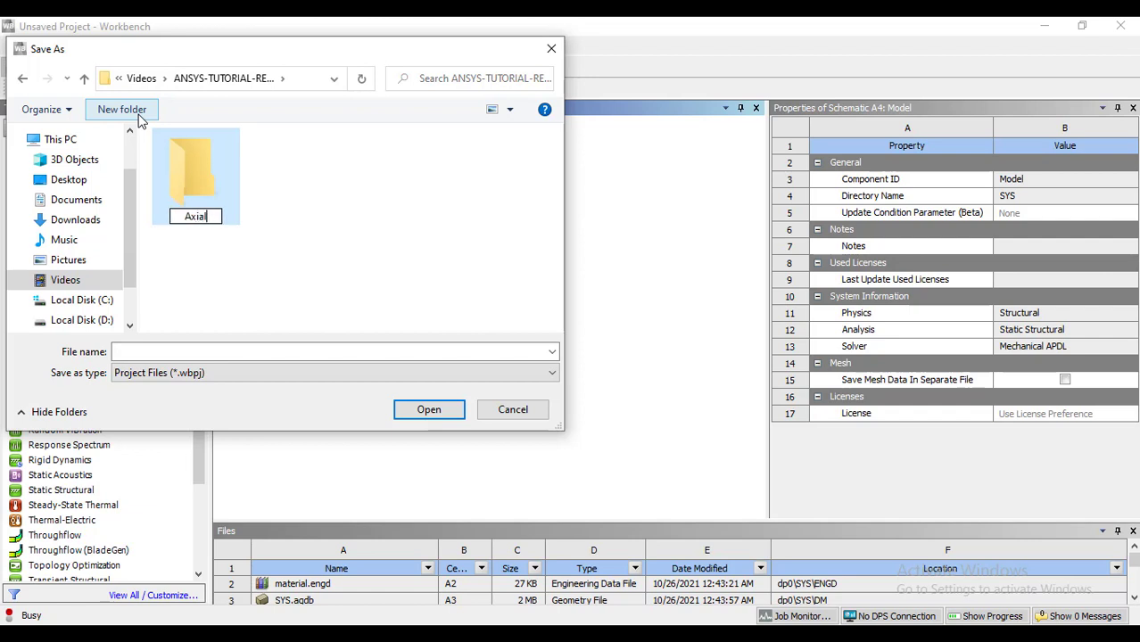
type("-Load")
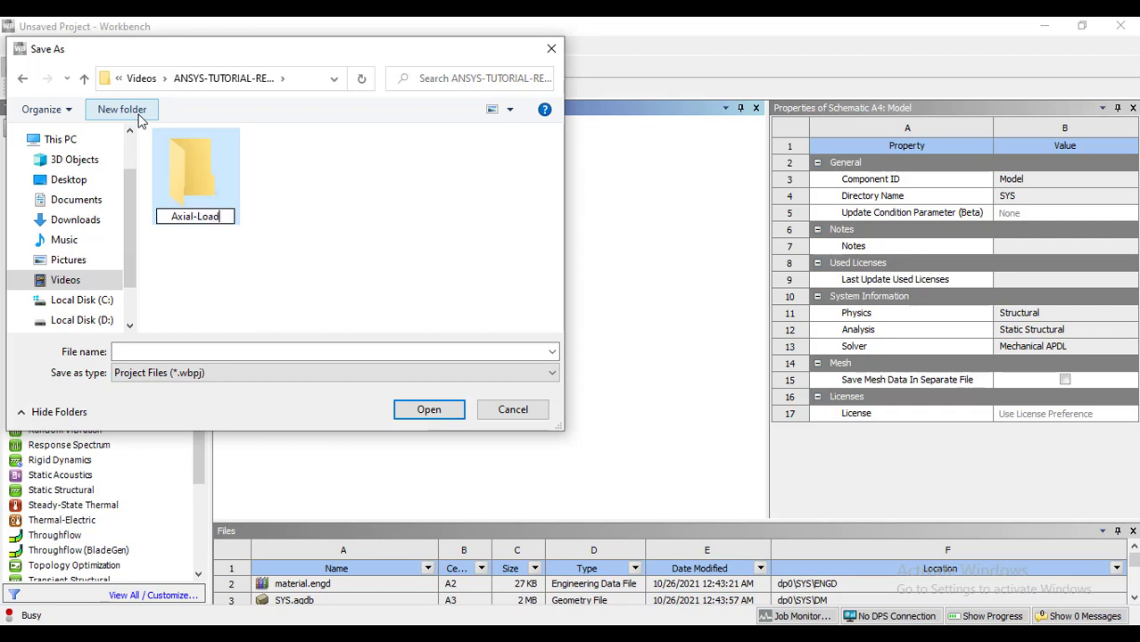
type("ing-E")
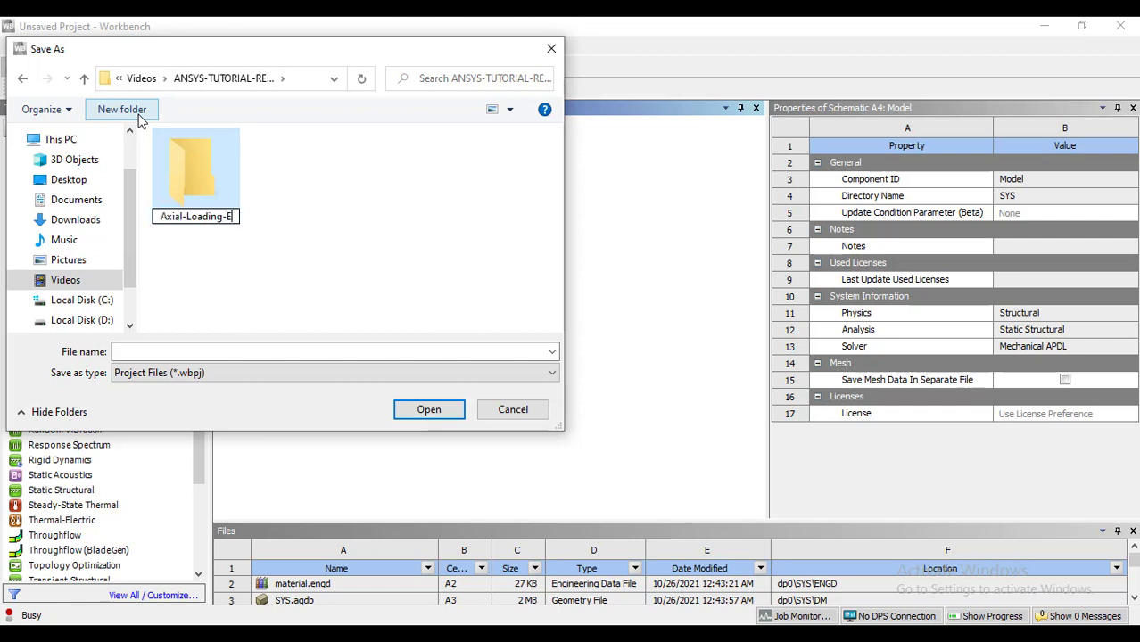
type("pisode")
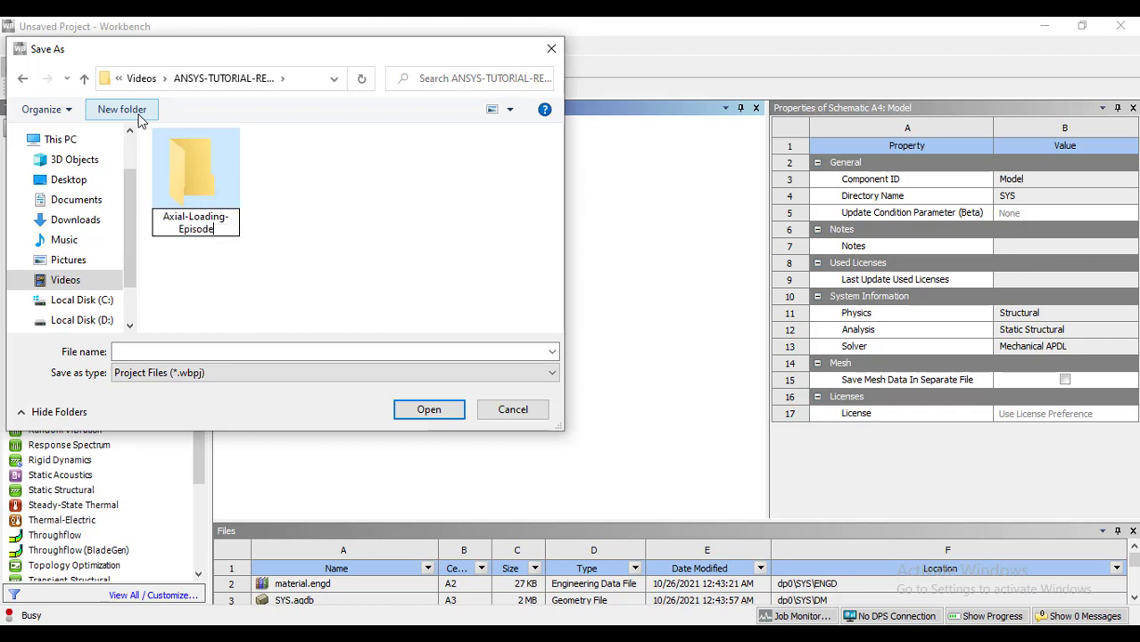
type("-1")
key("Return")
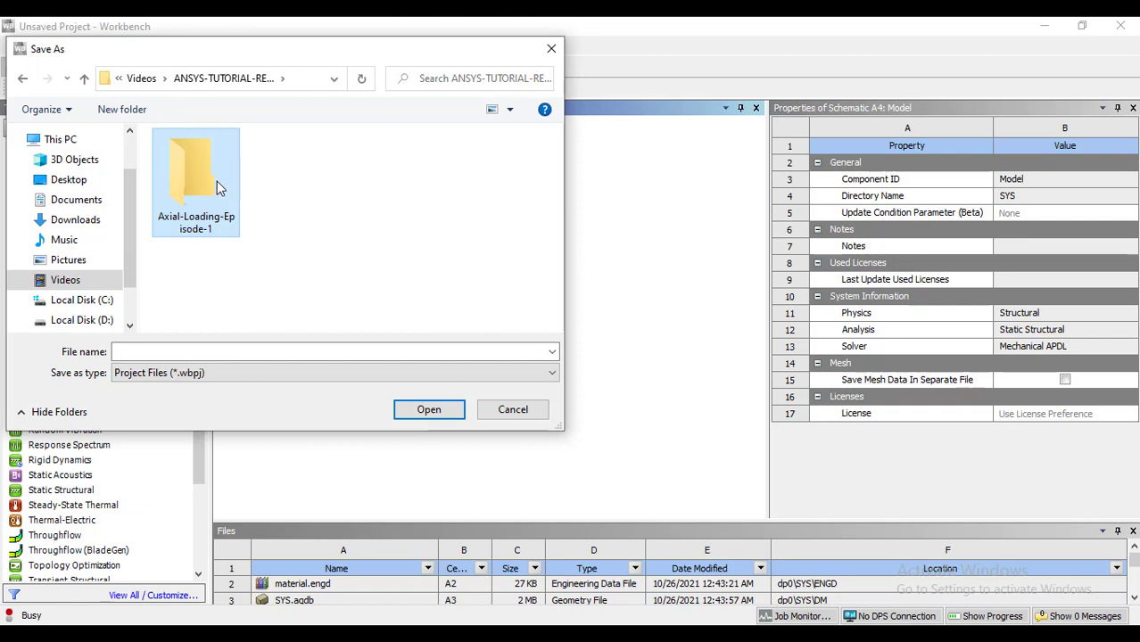
Save the project in the Axial-Loading-Episode-1 folder under the file name Axial-Loading-Episode-1
double_click(216, 181)
left_click(172, 352)
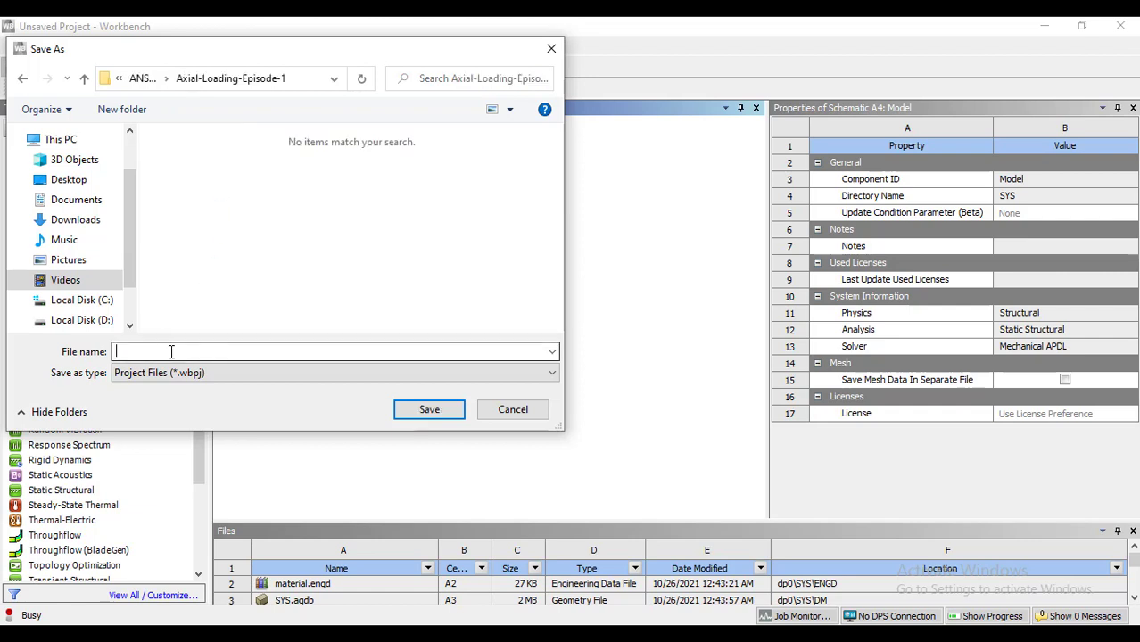
type("Axial")
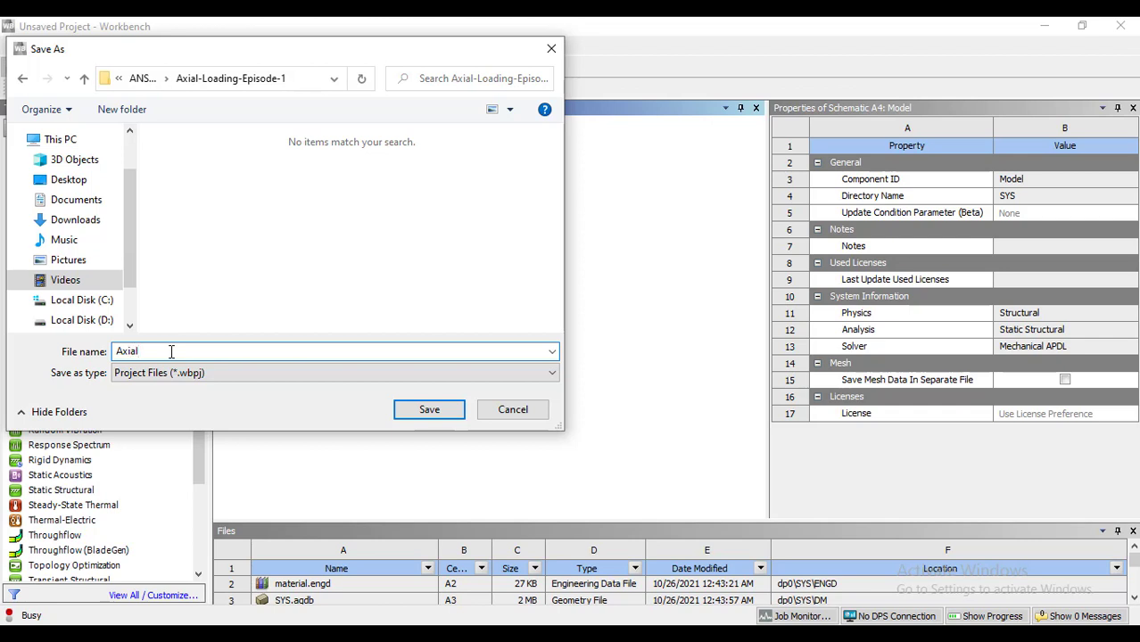
type("-Loading-Episdo")
key("BackSpace")
key("BackSpace")
type("ode-1")
key("Return")
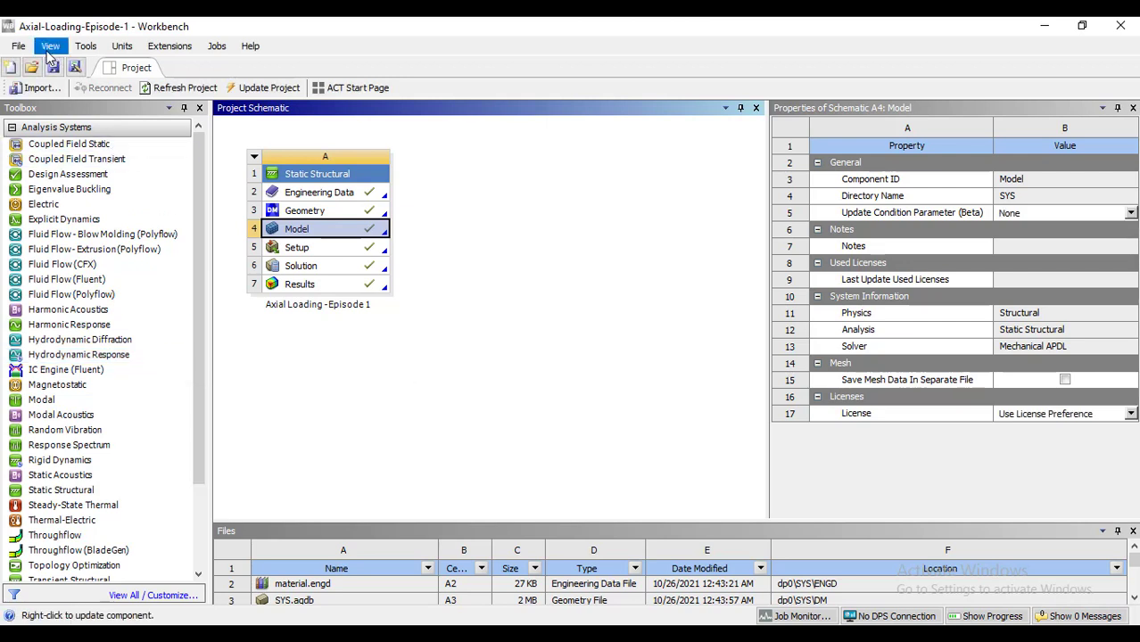
Start archiving the project and browse to the ANSYS-TUTORIAL-REPOSITORY folder inside Videos as the archive location
left_click(20, 47)
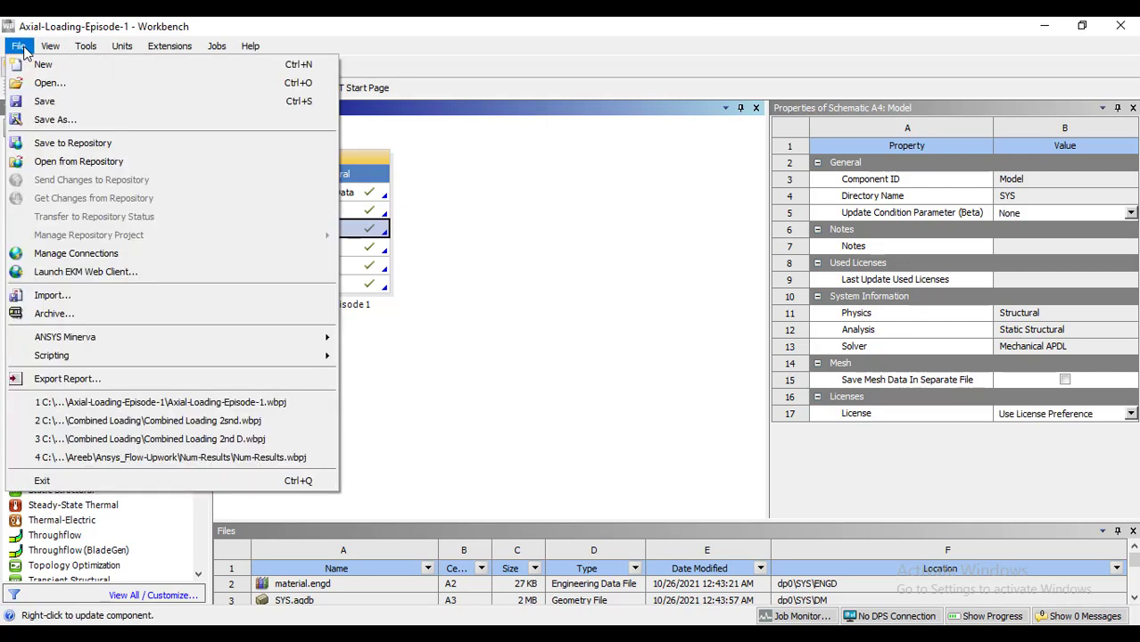
left_click(99, 315)
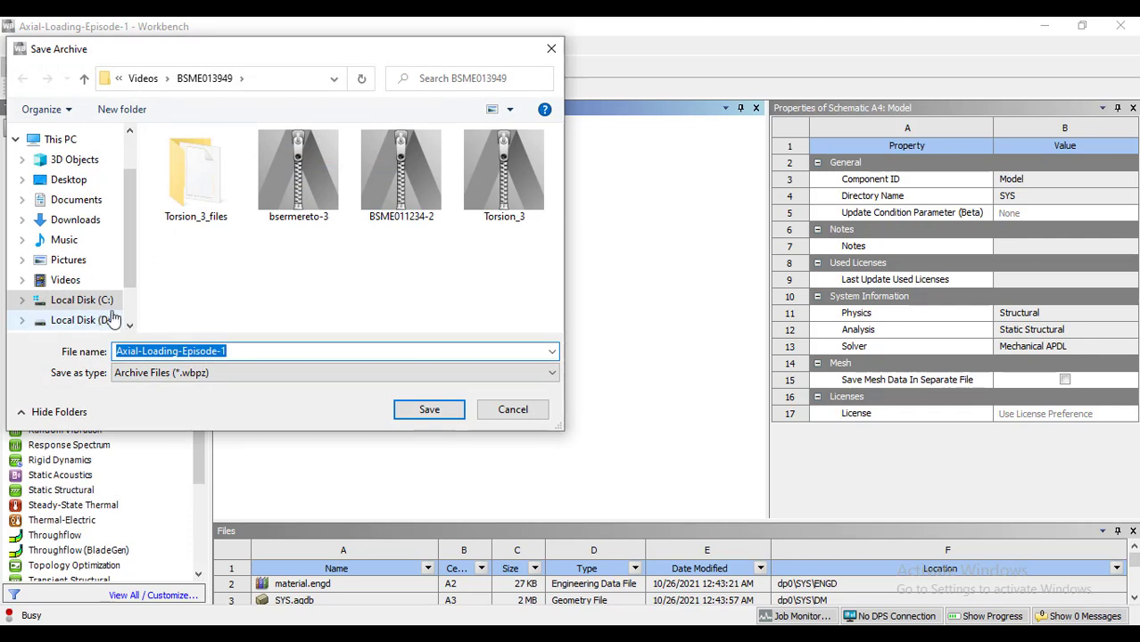
left_click(66, 280)
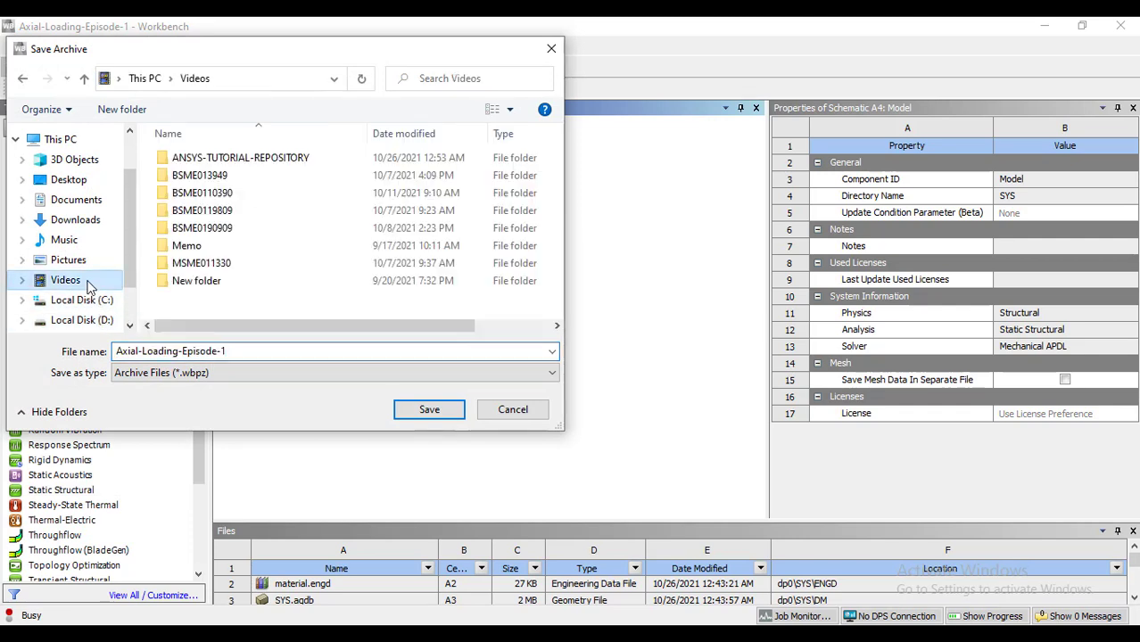
double_click(223, 166)
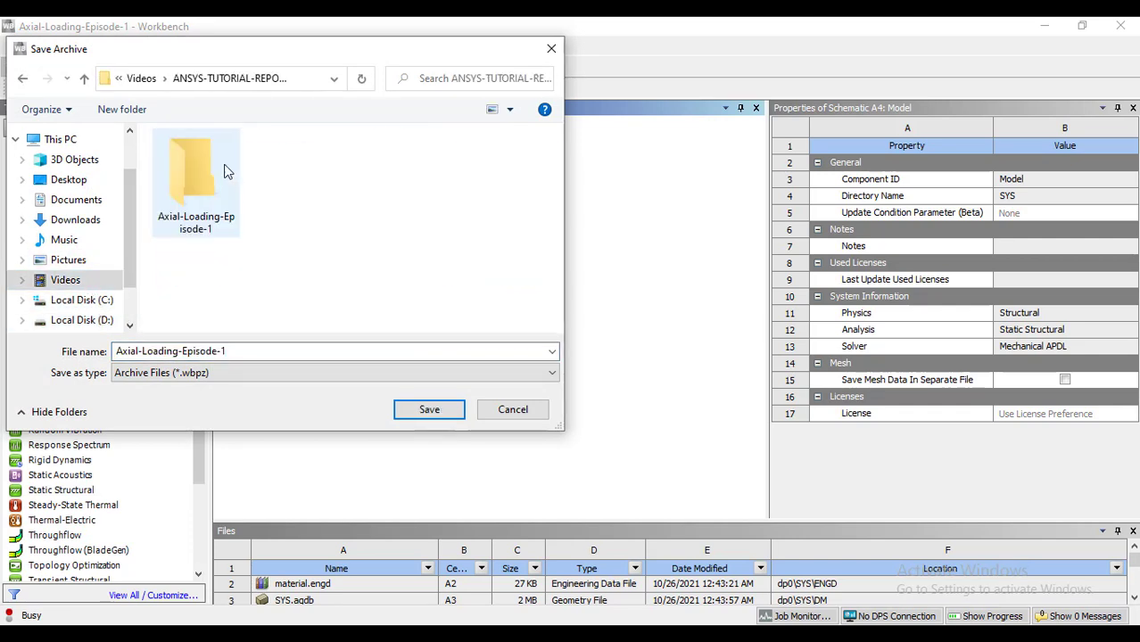
left_click(210, 176)
double_click(210, 176)
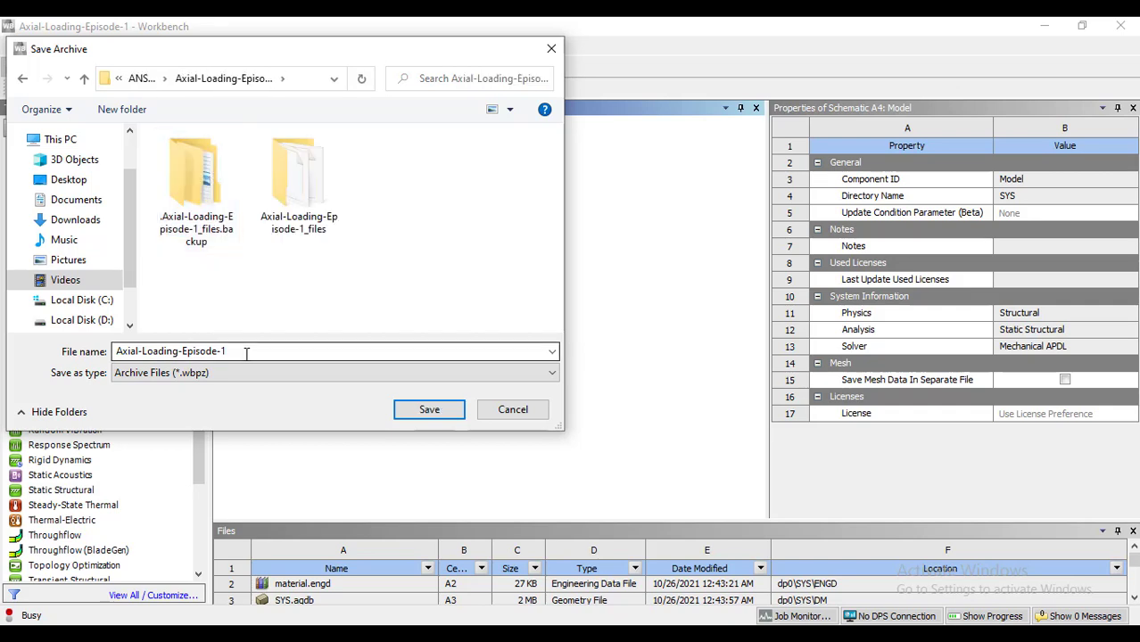
left_click(84, 78)
Create a folder named Archive-Files inside ANSYS-TUTORIAL-REPOSITORY for the project archive
left_click(129, 109)
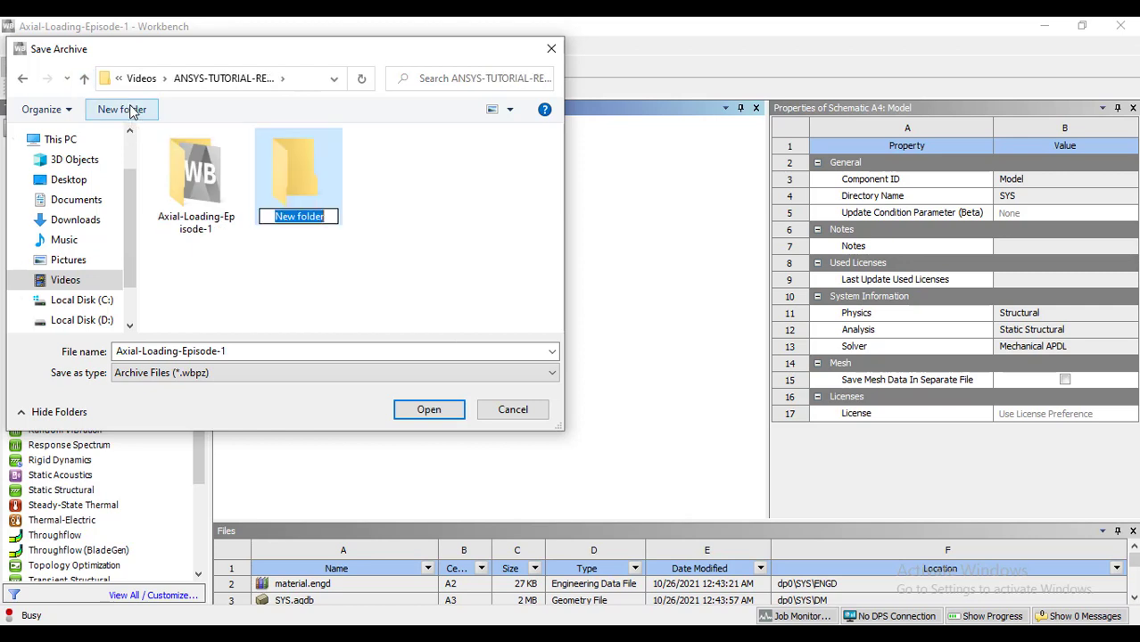
type("A")
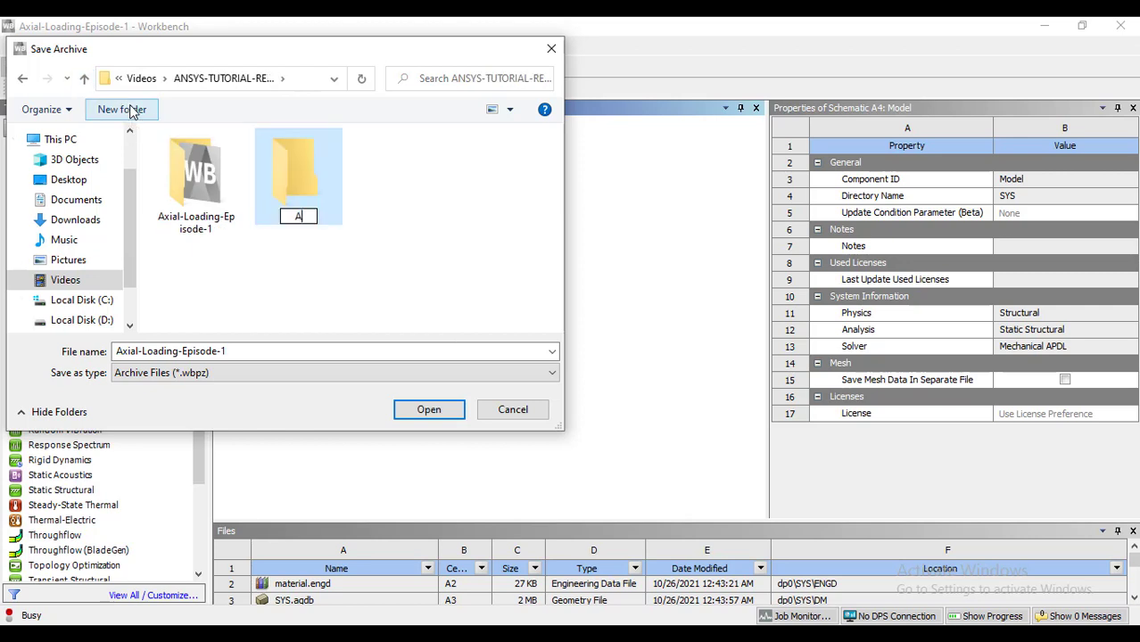
type("rchive")
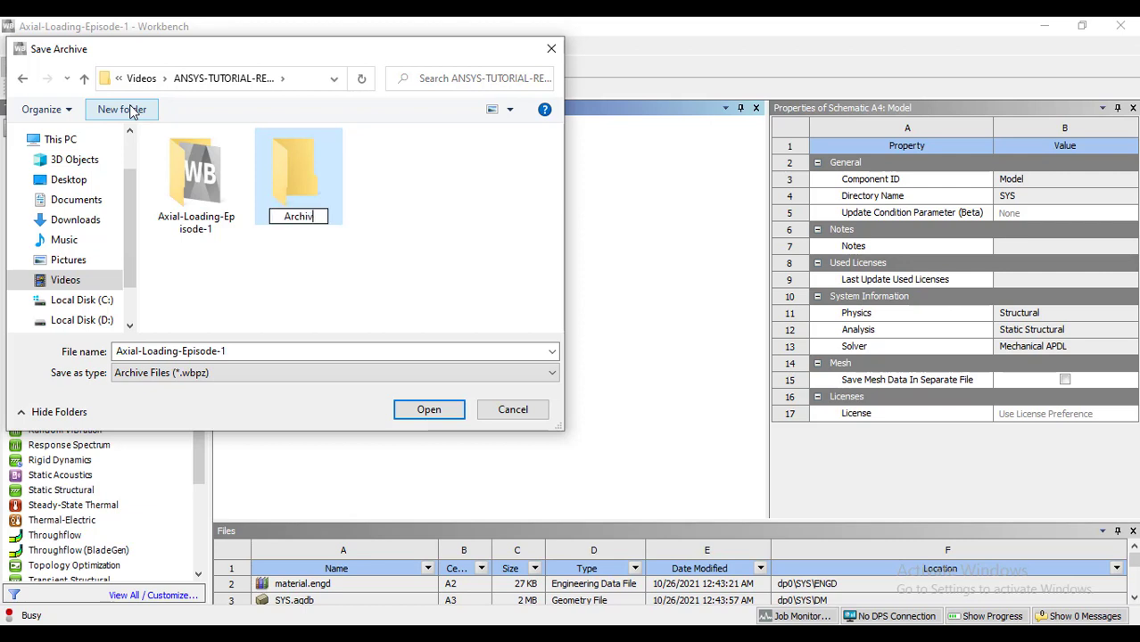
key("BackSpace")
key("BackSpace")
key("BackSpace")
key("BackSpace")
key("BackSpace")
key("BackSpace")
key("BackSpace")
type("Archive-Files")
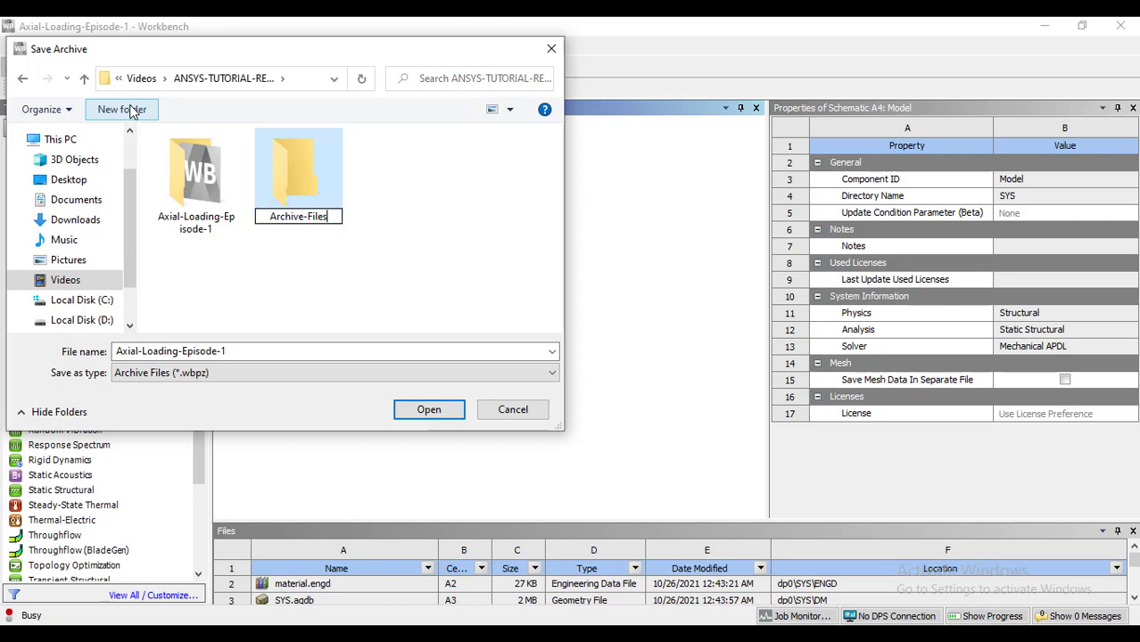
key("Return")
Archive the project as Axial-Loading-Episode-1 in the Archive-Files folder, including result/solution files and imported external files
double_click(203, 183)
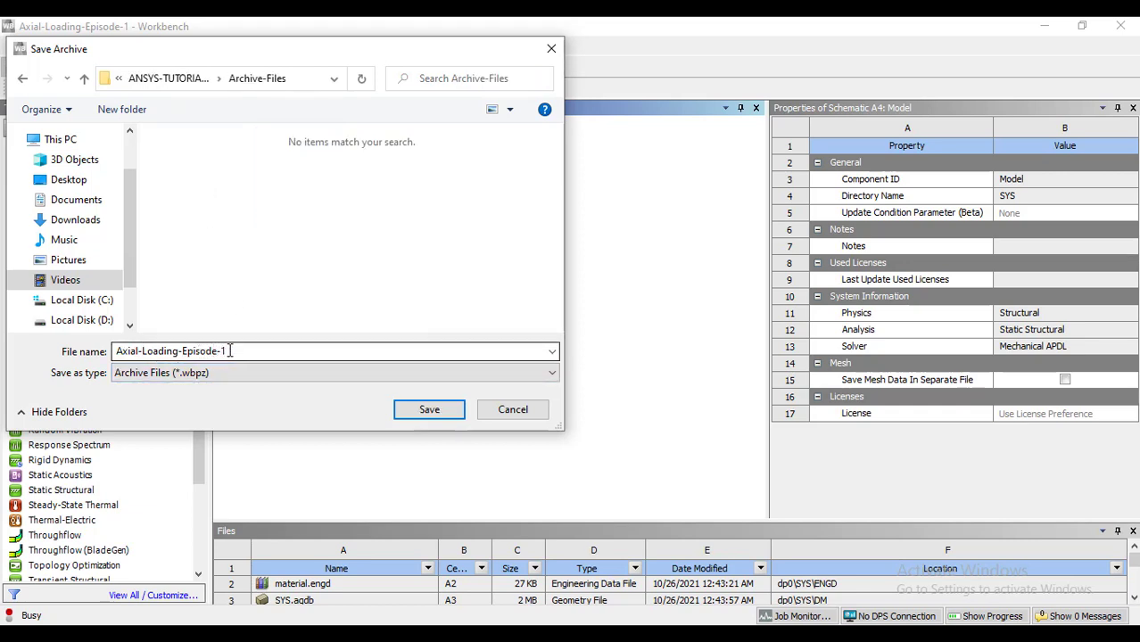
left_click(423, 409)
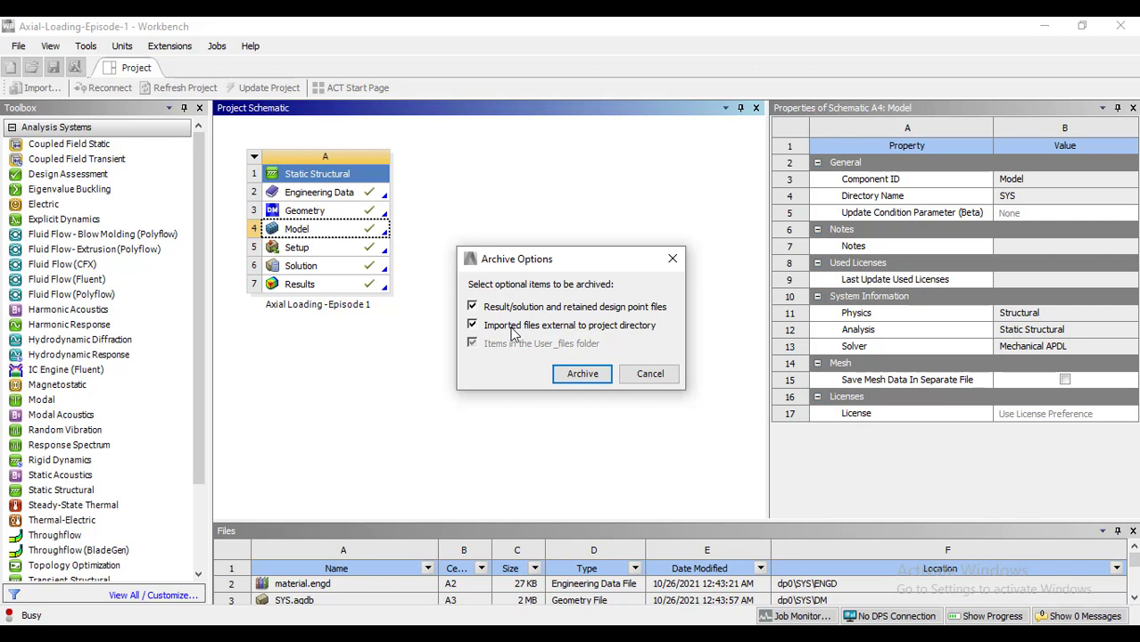
left_click(582, 373)
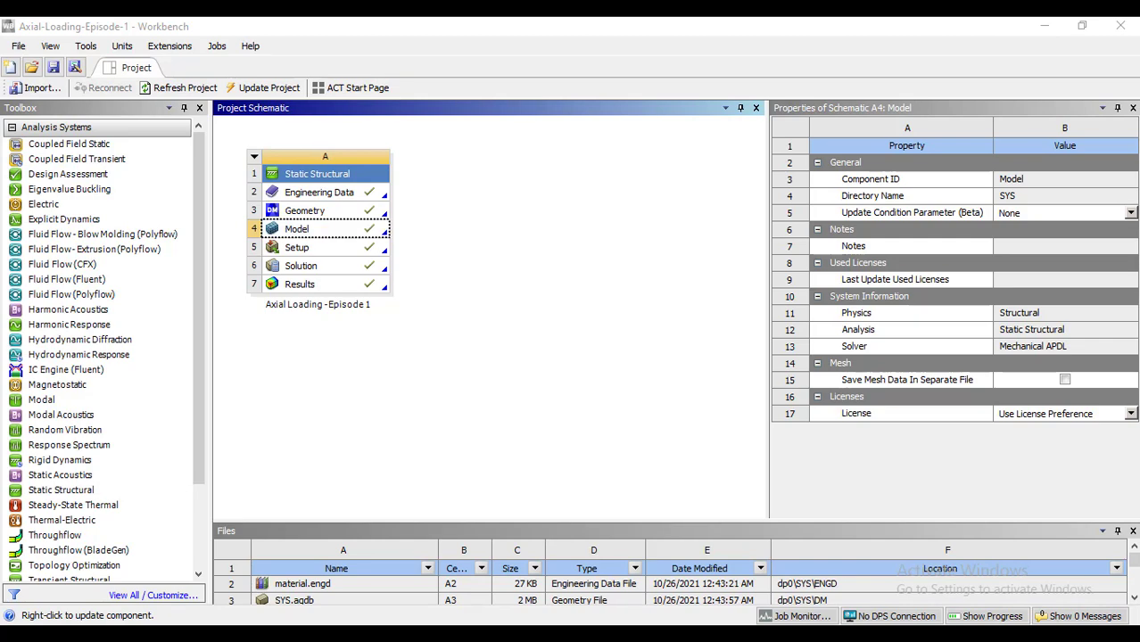
Switch to File Explorer and check the contents of the Archive-Files and Axial-Loading-Episode-1 folders in ANSYS-TUTORIAL-REPOSITORY
key("super+e")
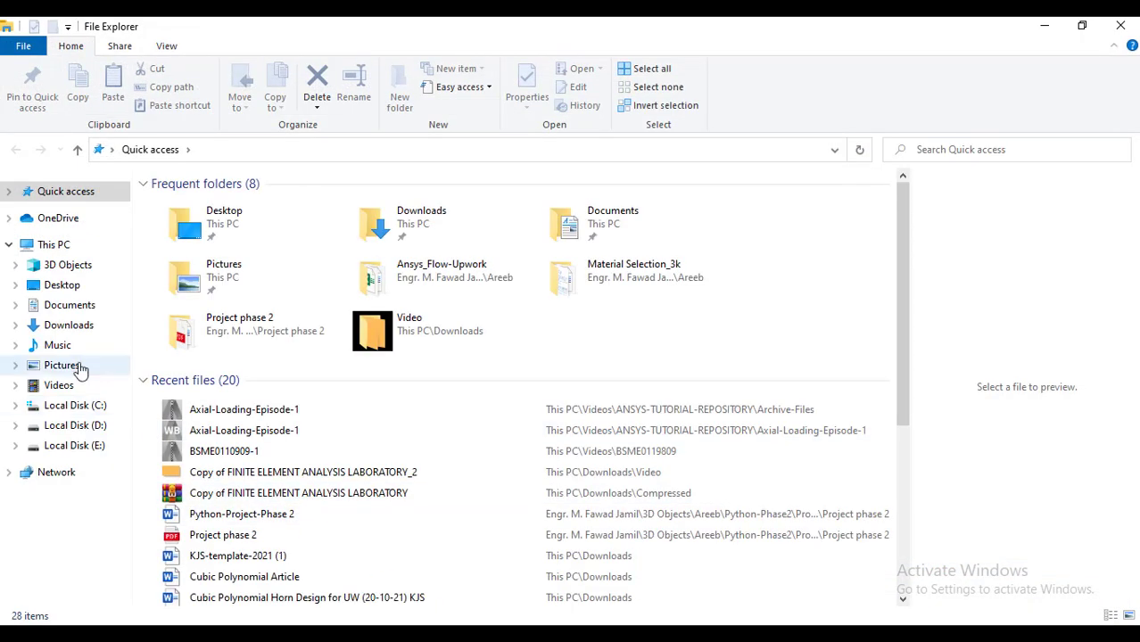
left_click(80, 383)
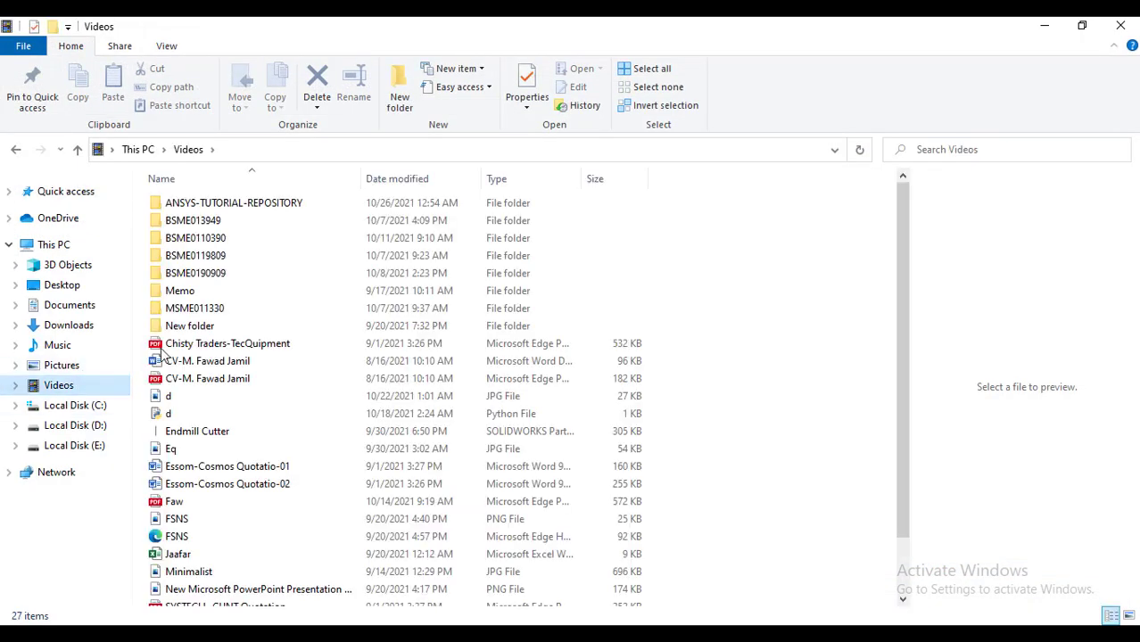
double_click(243, 204)
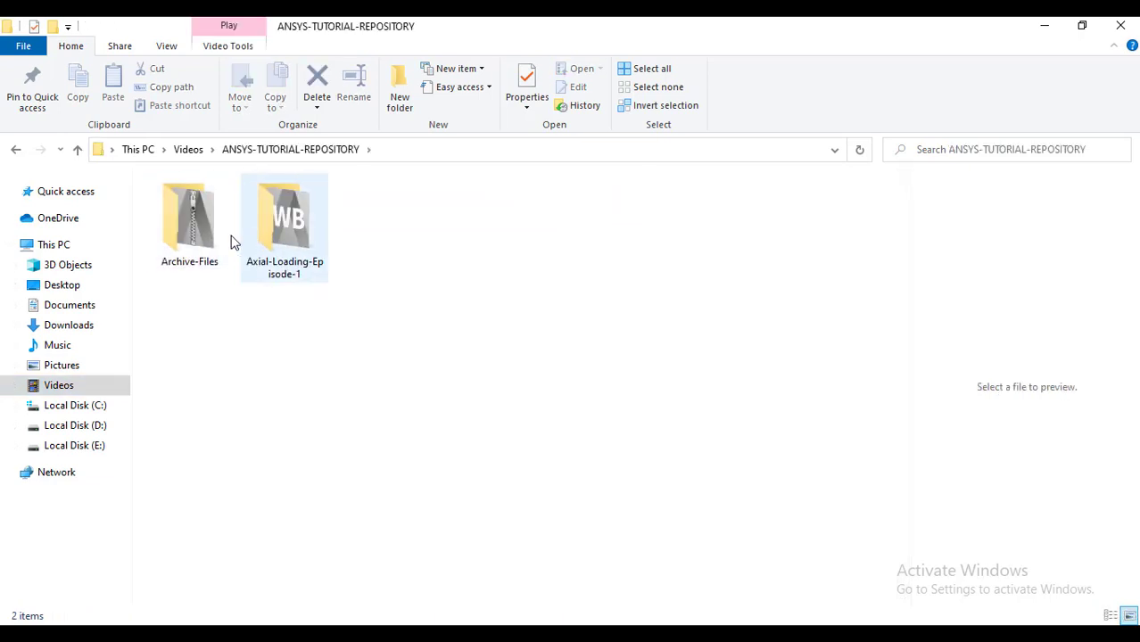
double_click(205, 232)
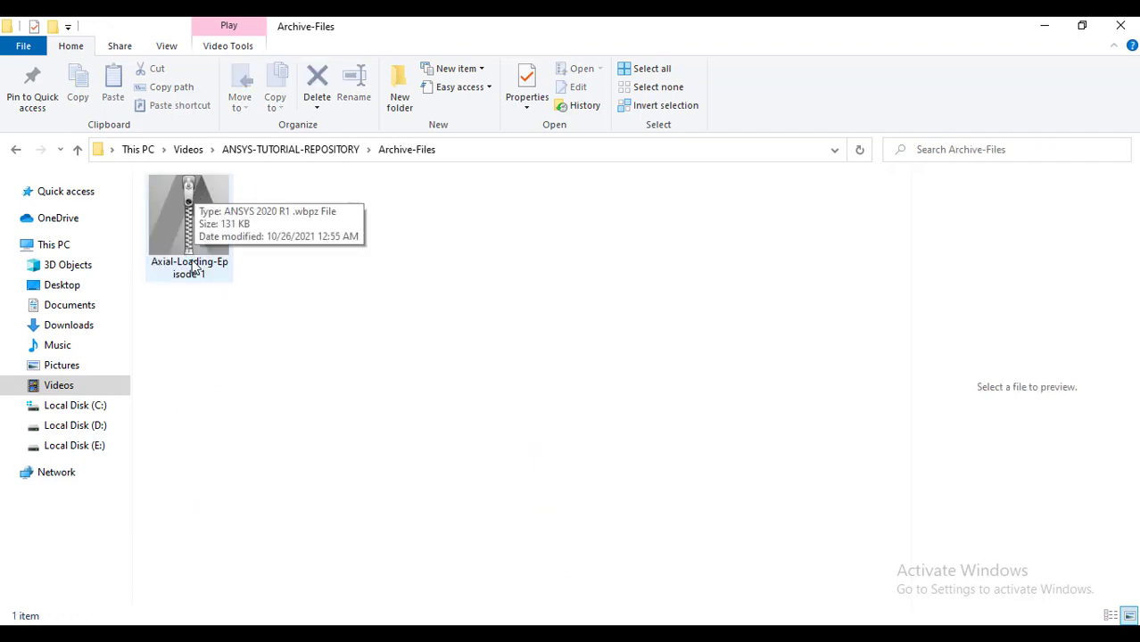
key("alt+Left")
left_click(278, 239)
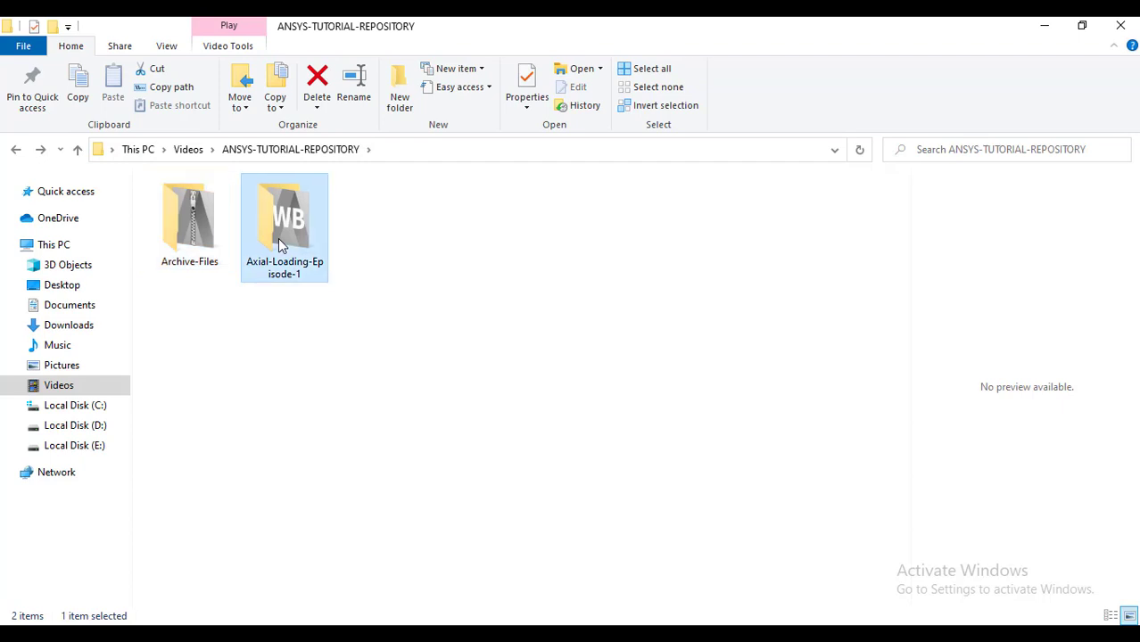
double_click(278, 238)
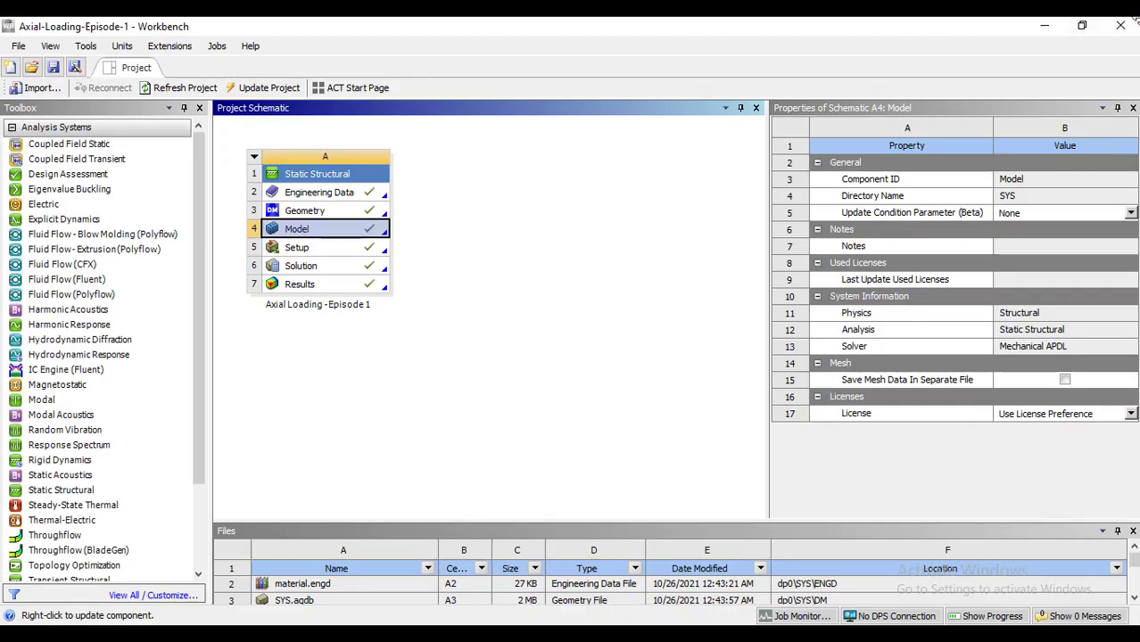
Close the Workbench project and reopen the Archive-Files folder in File Explorer
left_click(1125, 26)
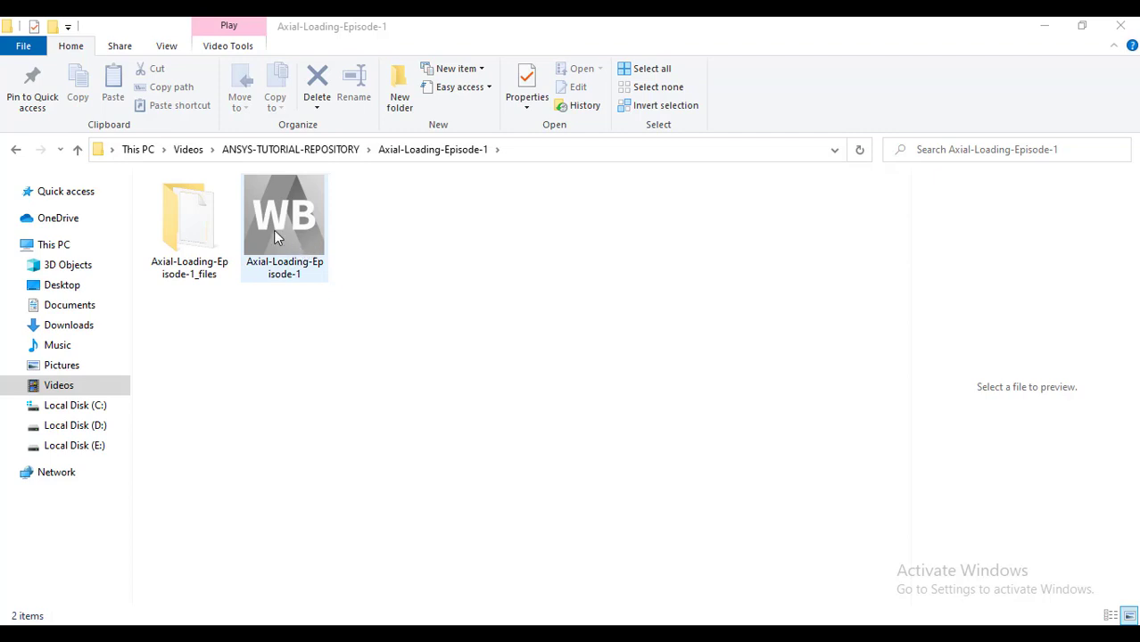
left_click(15, 151)
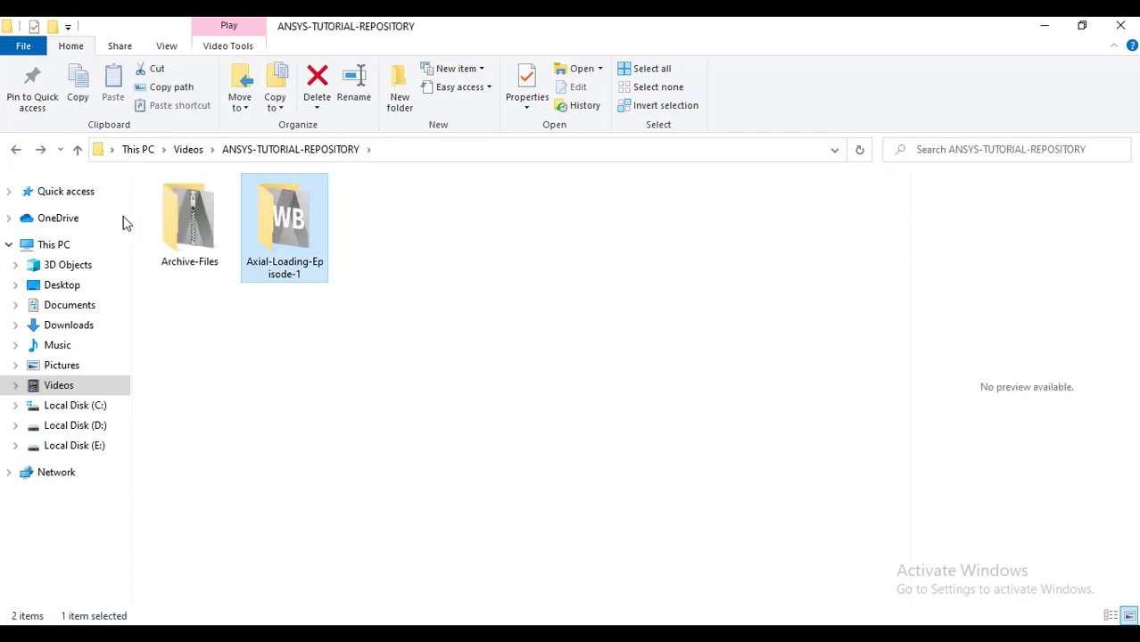
double_click(190, 227)
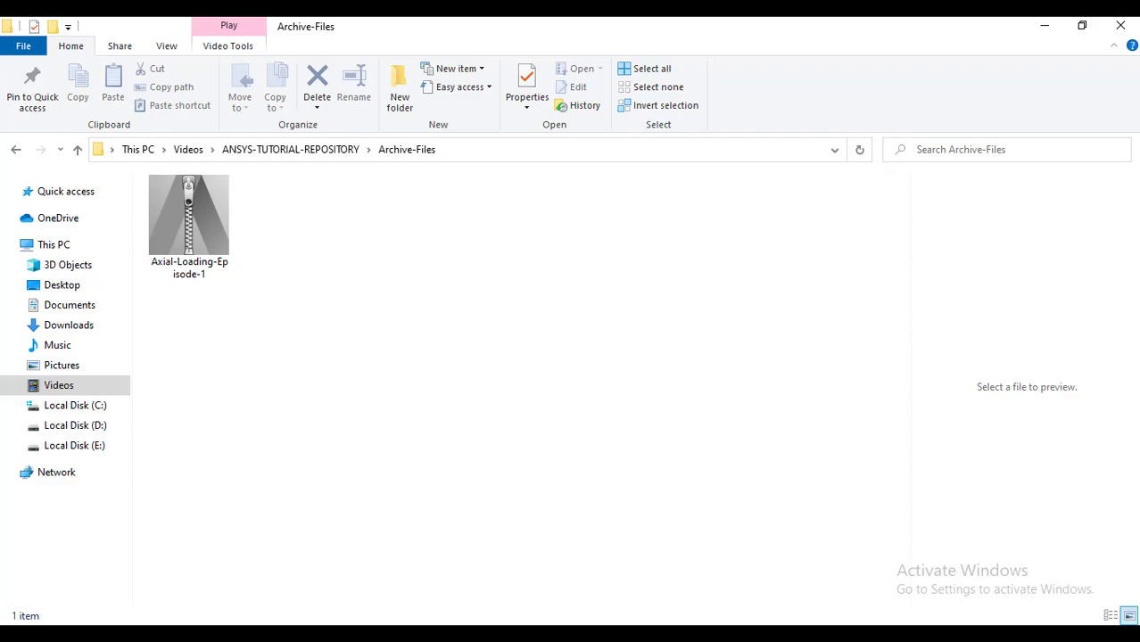
mouse_move(675, 634)
left_click(758, 609)
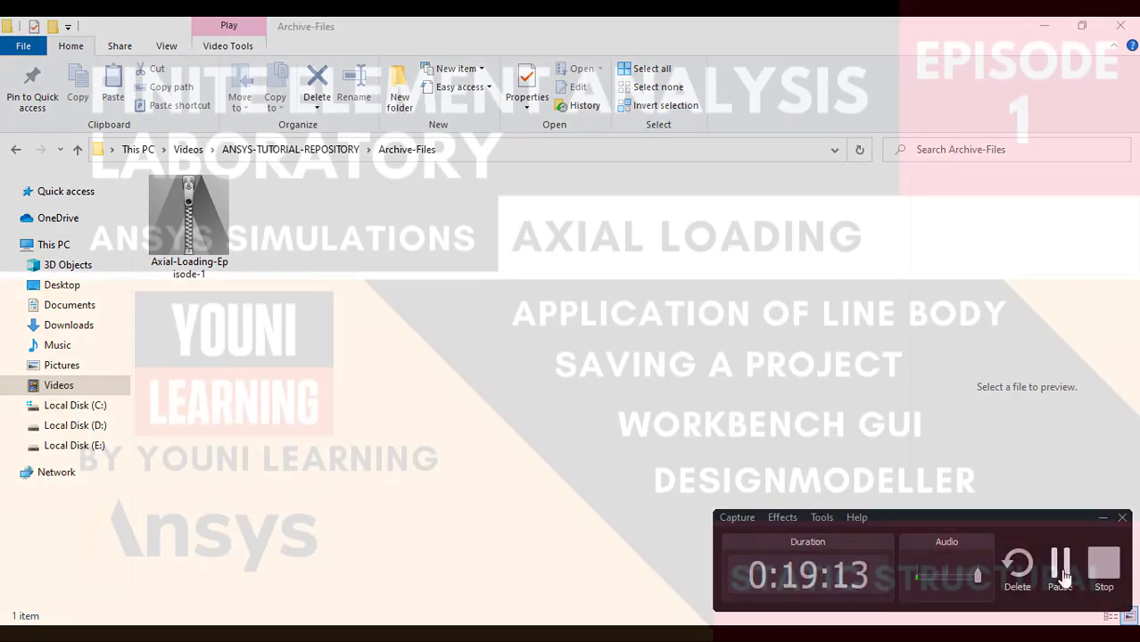